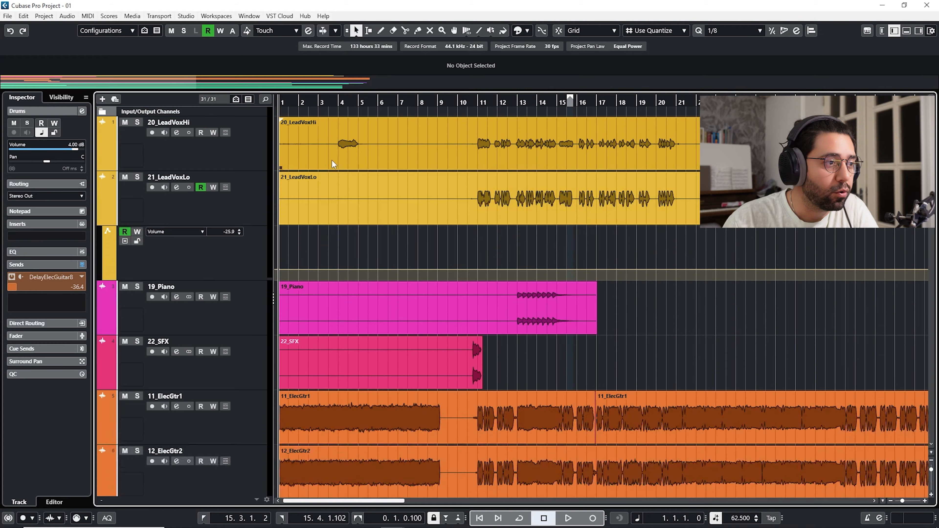
Step: Place the playhead just before bar 11, where the lead vocals come in
click(348, 100)
drag(353, 101, 464, 106)
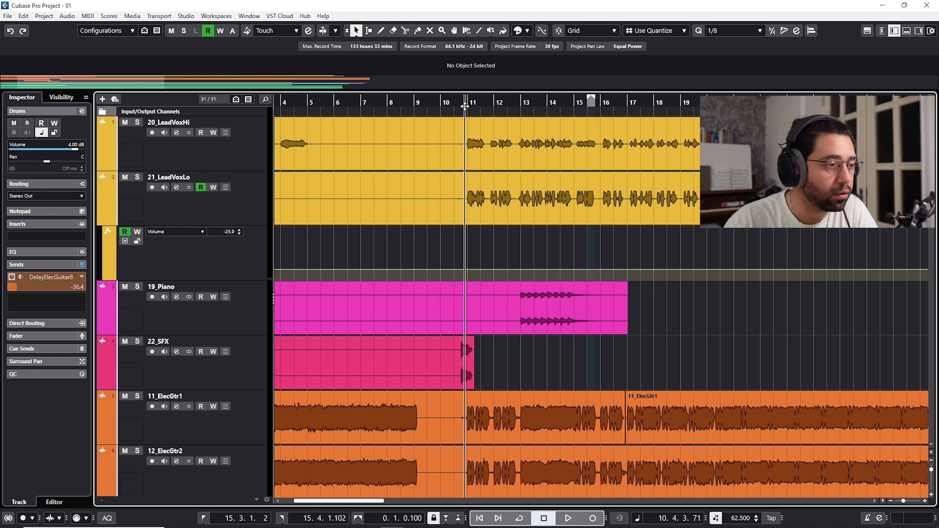
drag(464, 106, 464, 114)
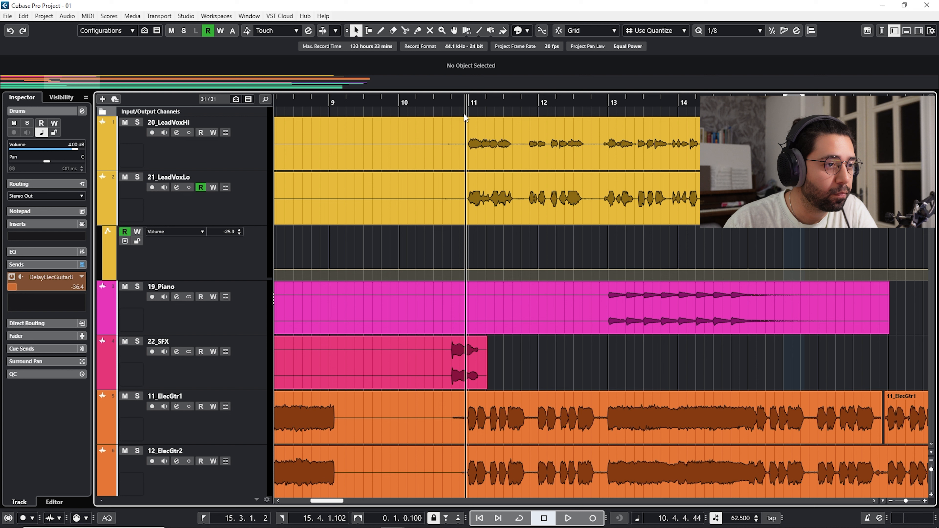
Step: Insert FabFilter Pro-Q 3 on the 20_LeadVoxHi track between the Compressor and PingPongDelay inserts
click(257, 155)
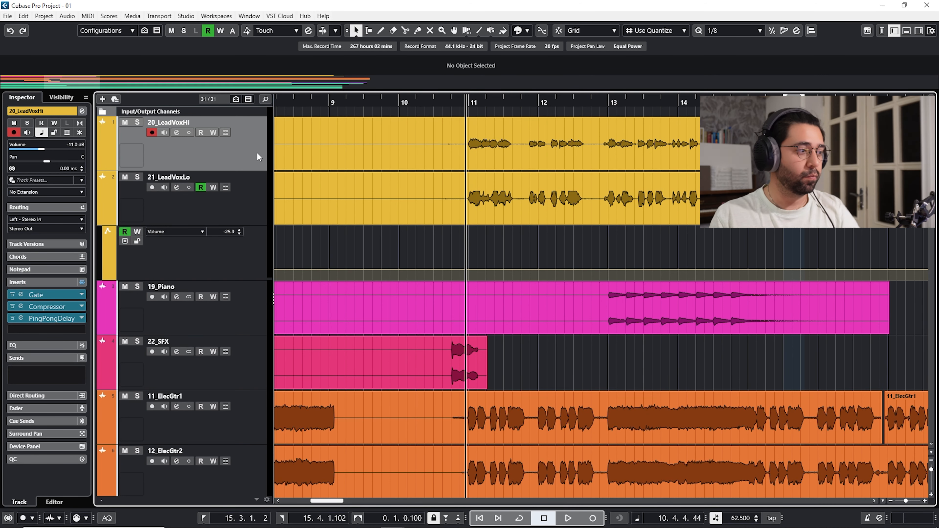
mouse_move(65, 321)
mouse_down()
mouse_move(55, 315)
mouse_move(59, 329)
mouse_up()
click(66, 317)
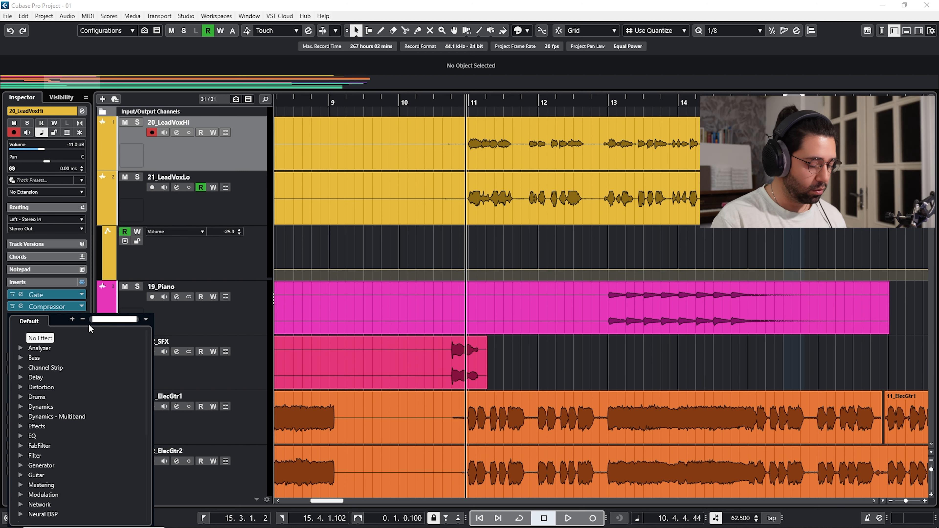
text(fab)
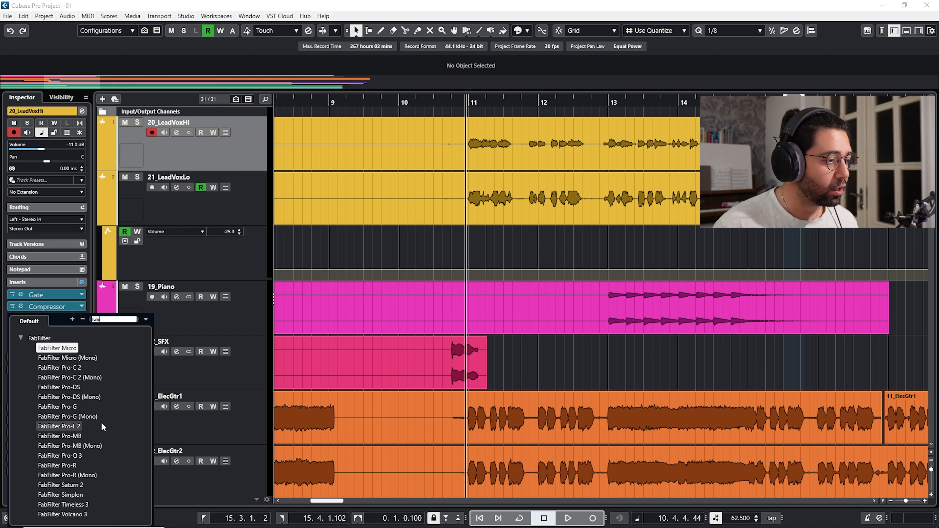
click(78, 455)
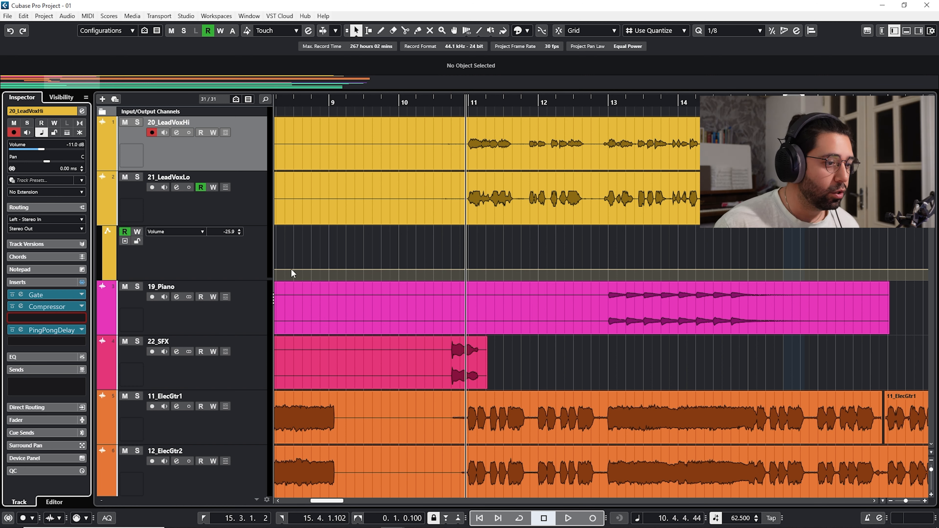
drag(265, 72, 462, 187)
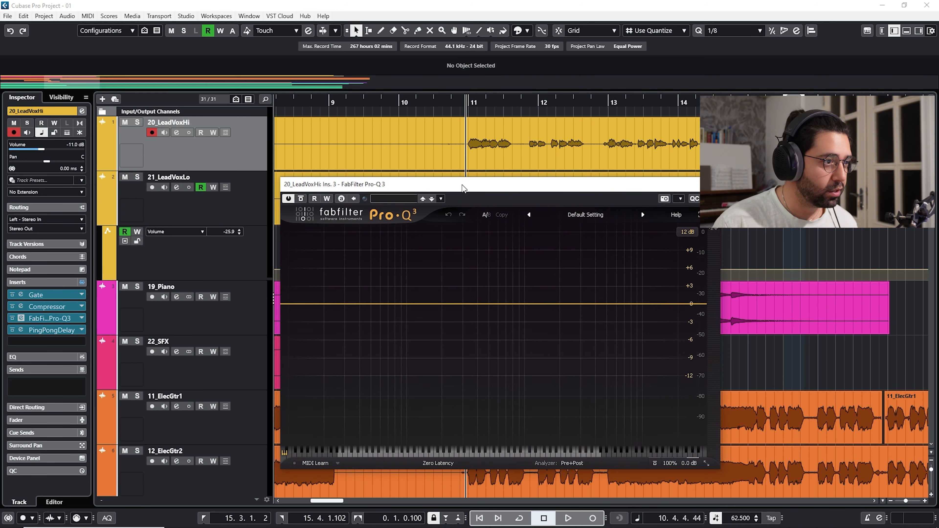
Step: Solo the 20_LeadVoxHi track and bypass its PingPongDelay insert while playing the vocal
click(137, 122)
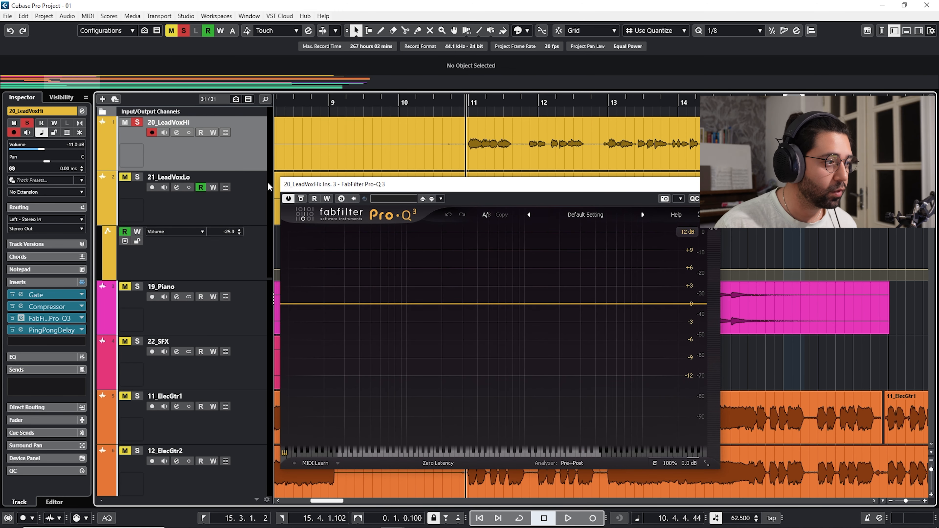
key(space)
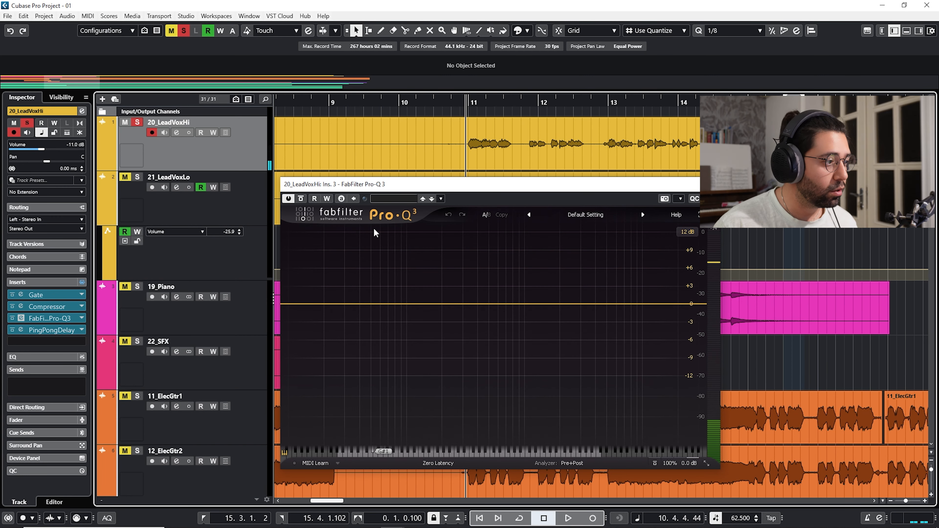
click(13, 331)
key(space)
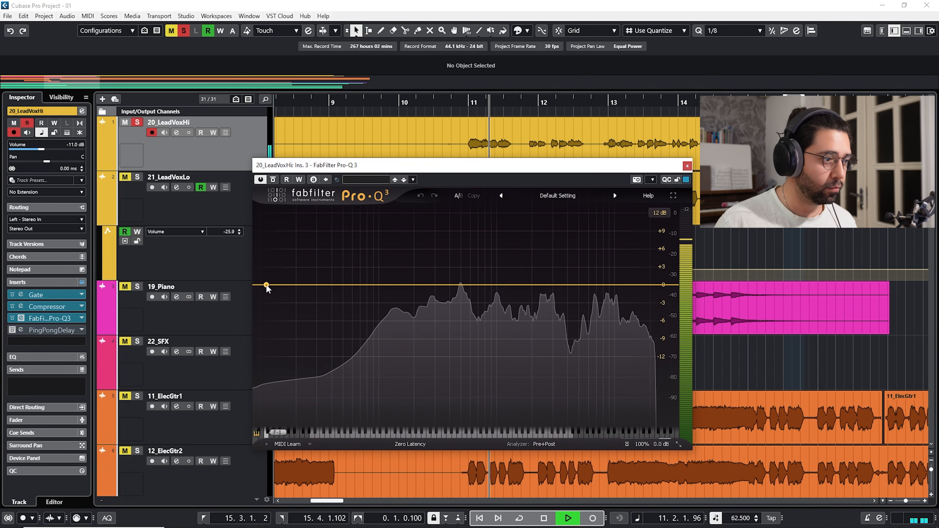
Step: Add a 12 dB/oct low-cut band in Pro-Q 3 at about 16.4 Hz
click(266, 285)
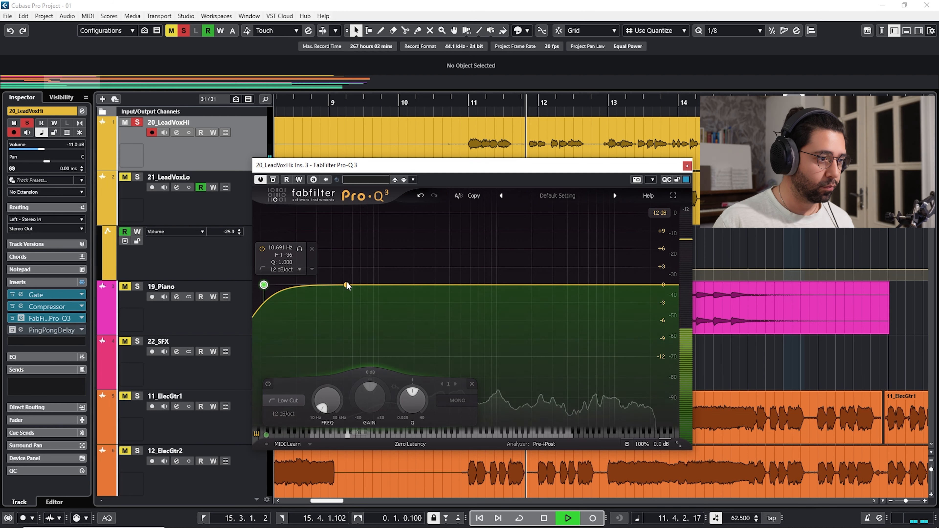
key(space)
mouse_move(266, 286)
mouse_down()
mouse_move(289, 283)
mouse_move(255, 285)
mouse_up()
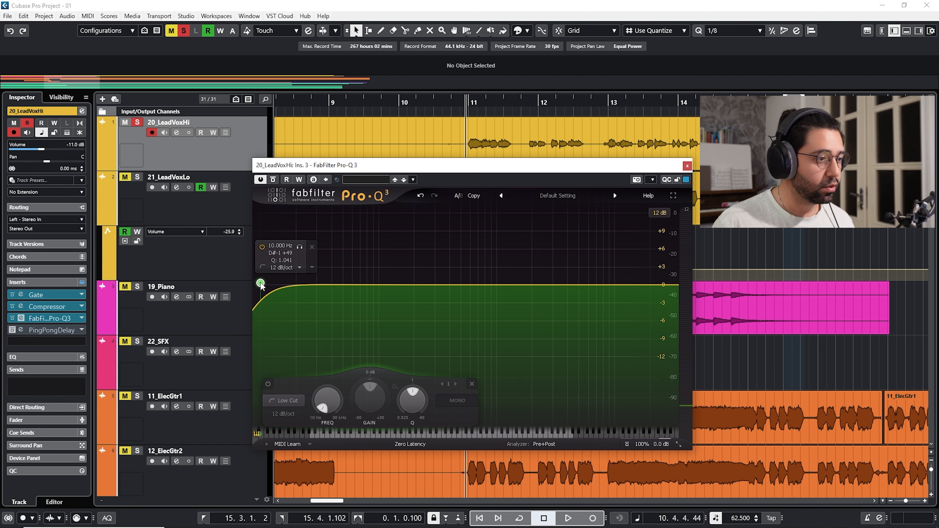
drag(260, 285, 285, 284)
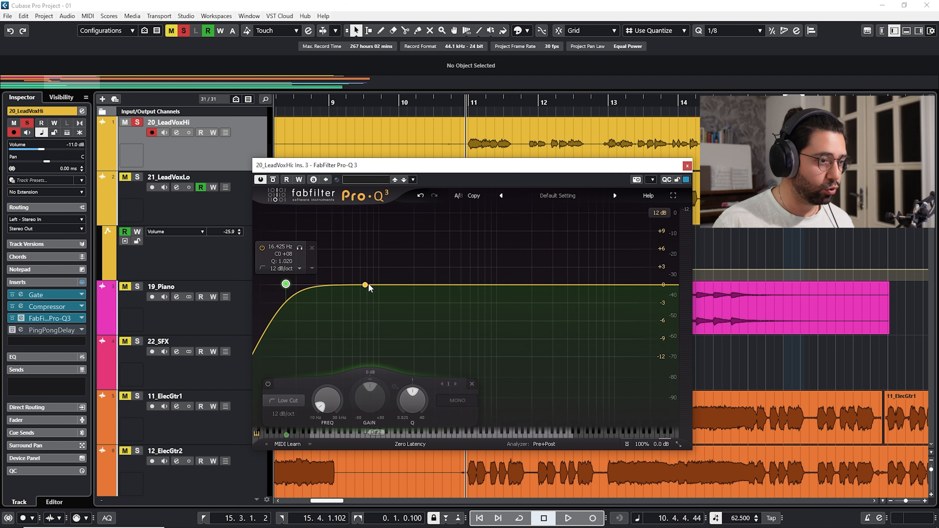
Step: Add a 12 dB/oct high-cut band, pull it down to about 69 Hz and audition it during playback
click(671, 285)
drag(671, 286, 360, 284)
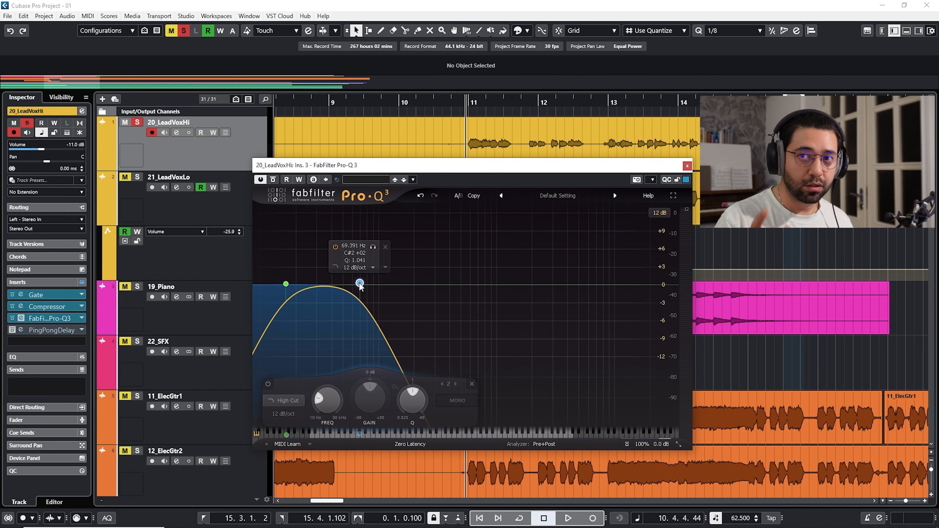
key(space)
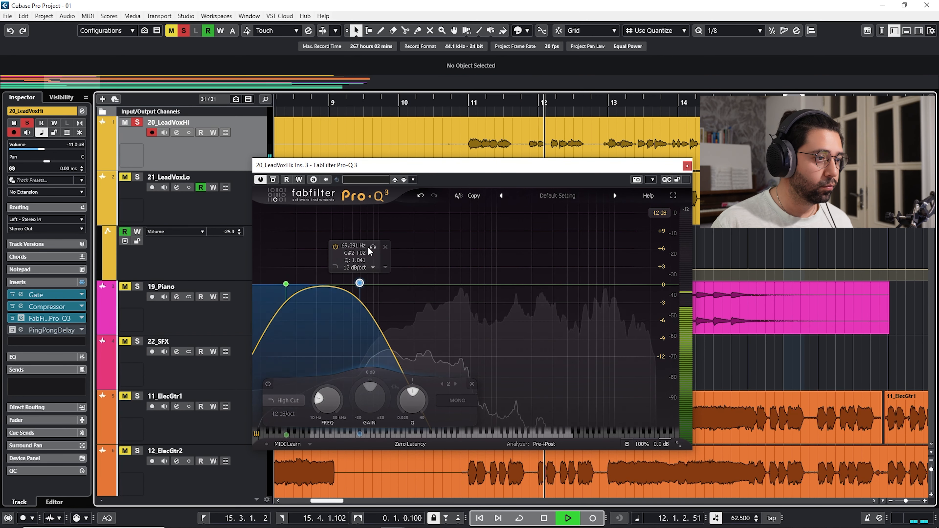
drag(370, 248, 363, 248)
Step: Shift the low-cut band slightly higher and raise the high cut to about 1158.5 Hz, closing the equalizer when done
mouse_move(287, 284)
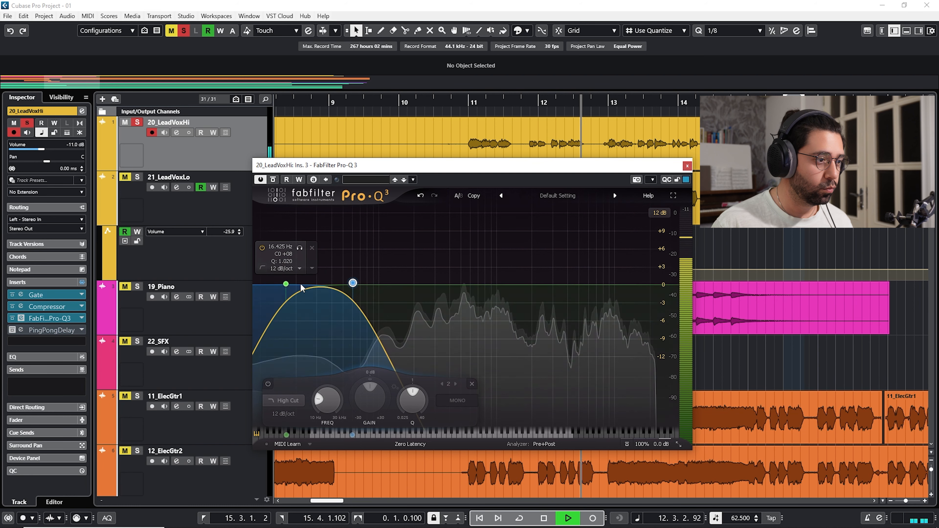
drag(300, 247, 313, 252)
drag(353, 283, 398, 285)
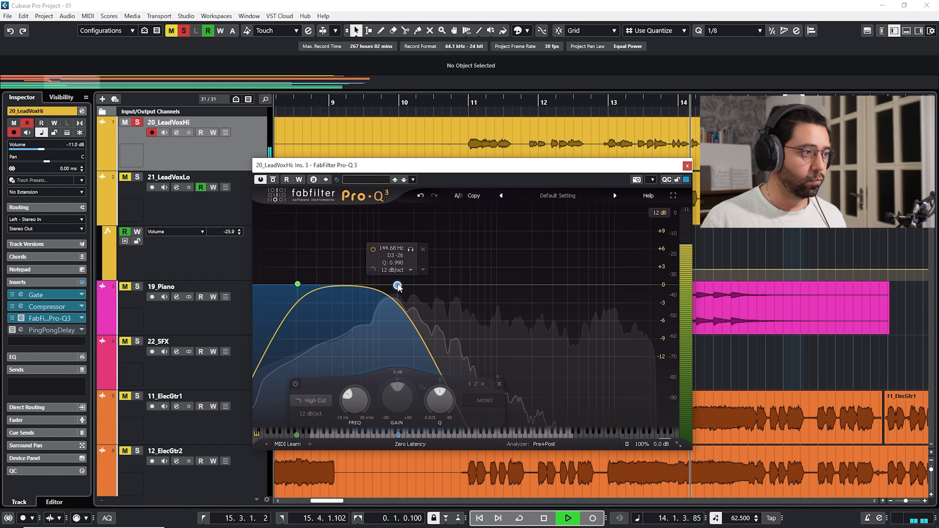
drag(398, 285, 504, 290)
key(space)
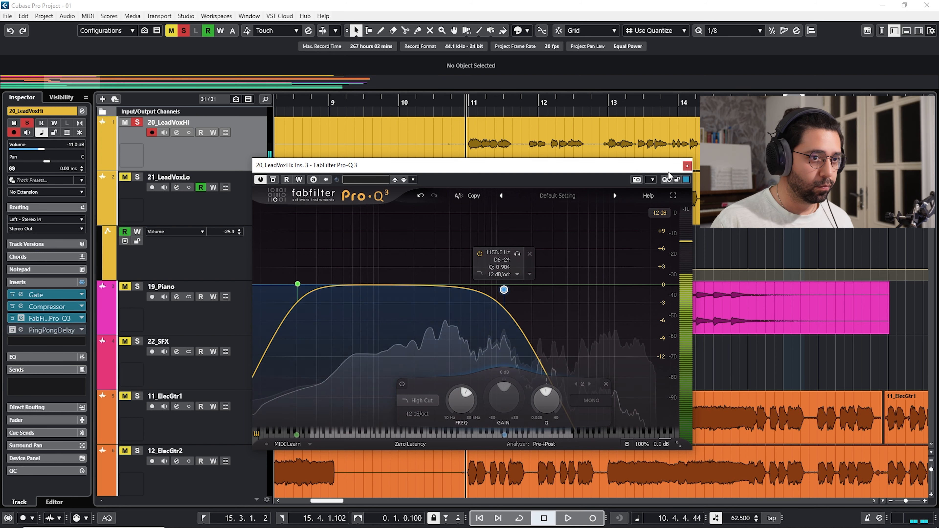
click(686, 166)
Step: Select the 20_LeadVoxHi event and place the playhead right at its vocal entry just before bar 11
click(443, 148)
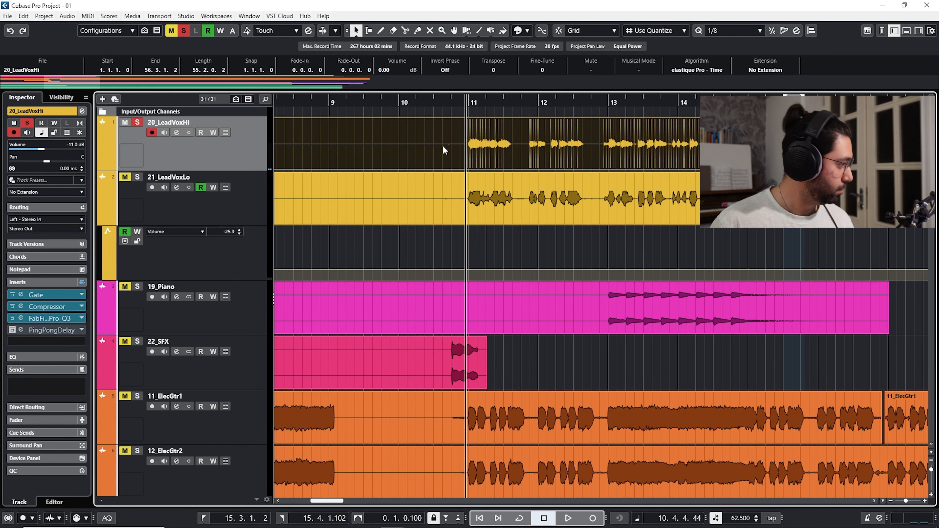
click(468, 200)
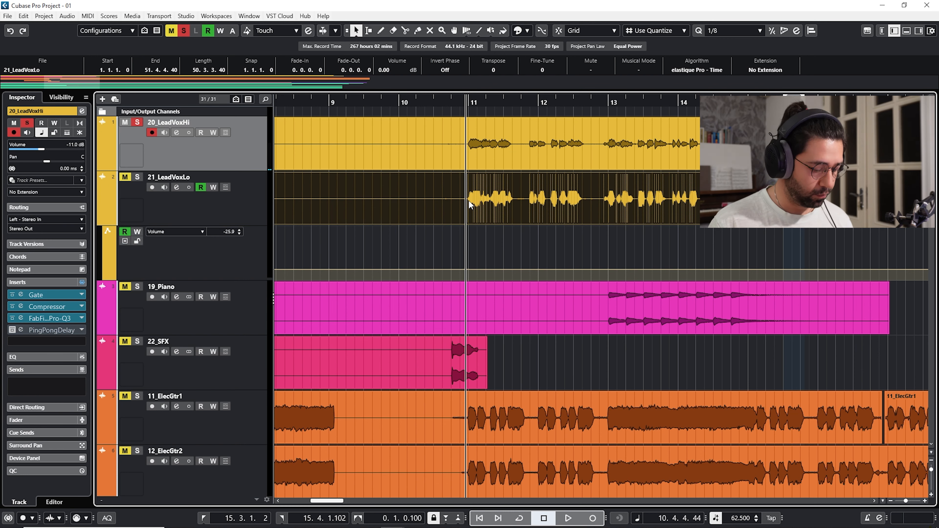
key(g)
key(g)
key(g)
key(g)
key(g)
key(g)
key(g)
key(g)
key(g)
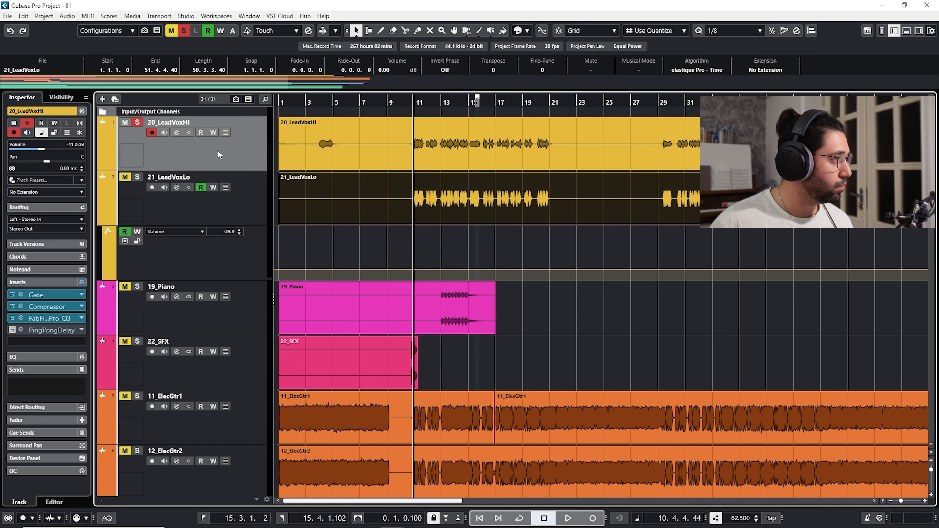
click(385, 143)
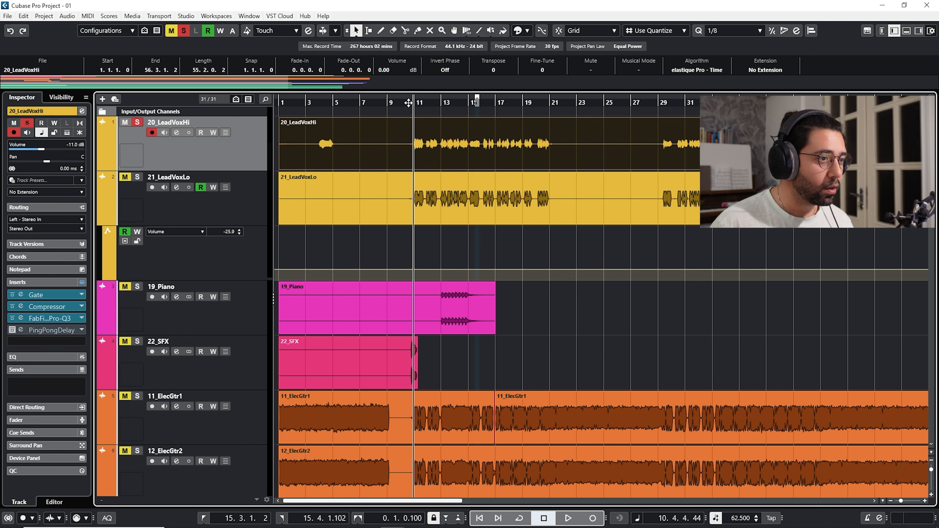
scroll(412, 107, up, 4)
scroll(415, 109, up, 1)
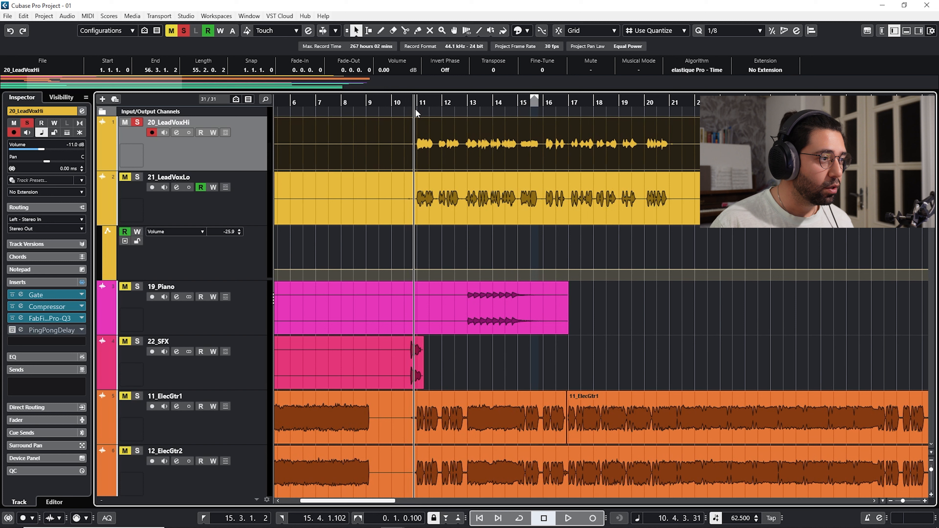
click(416, 103)
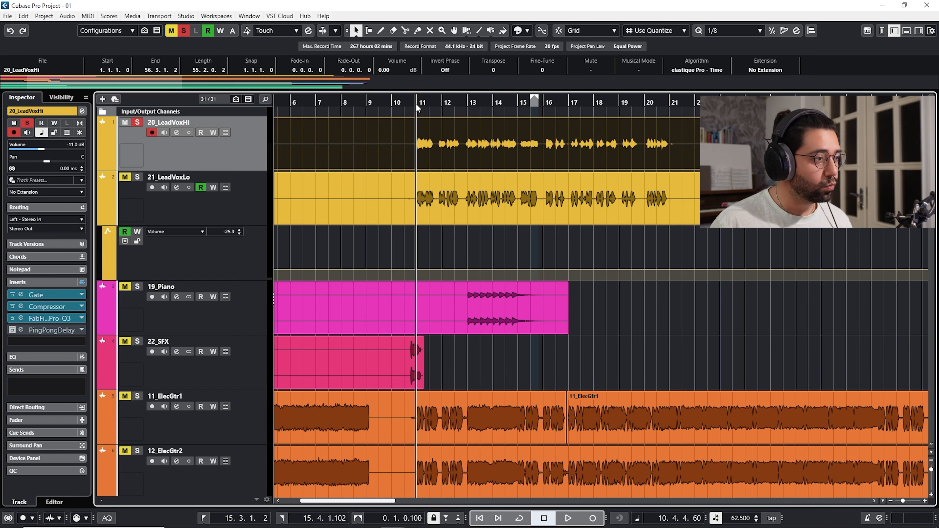
Step: Reopen the Pro-Q 3 insert on 20_LeadVoxHi to review its filter curve
click(49, 318)
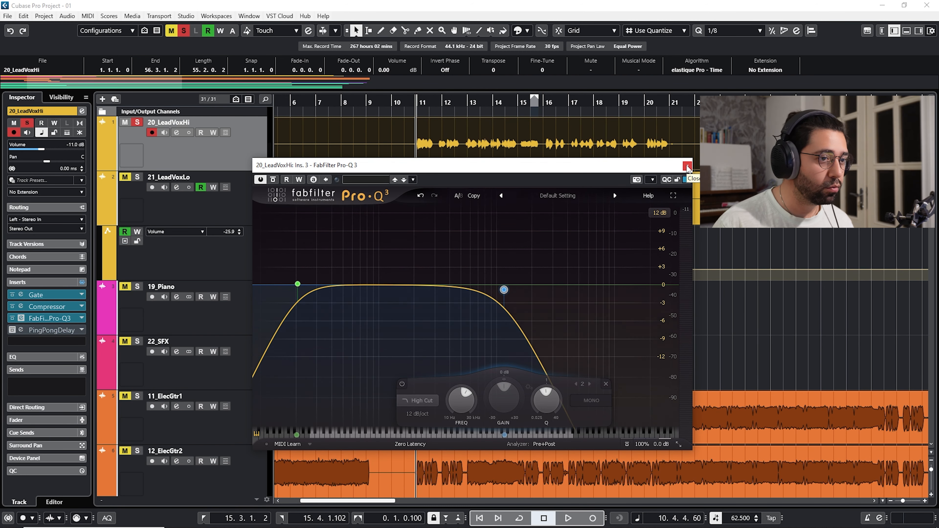
click(687, 167)
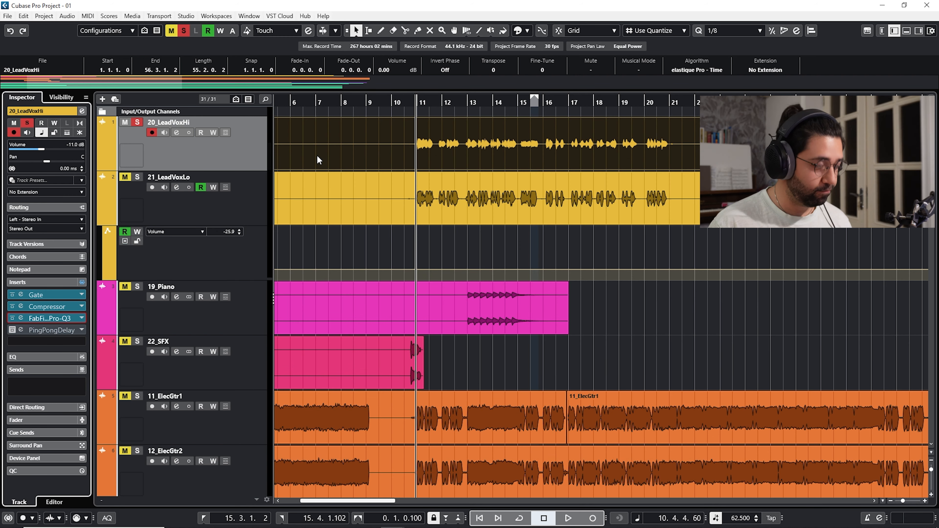
Step: Add a stereo audio track below 20_LeadVoxHi and move the 20_LeadVoxHi event onto it at the same time position
key(g)
key(g)
key(g)
click(102, 99)
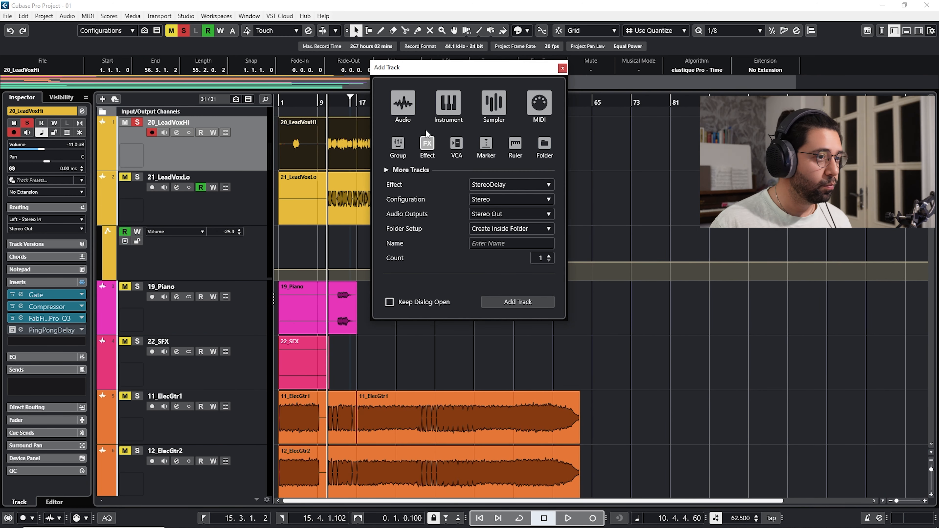
click(404, 104)
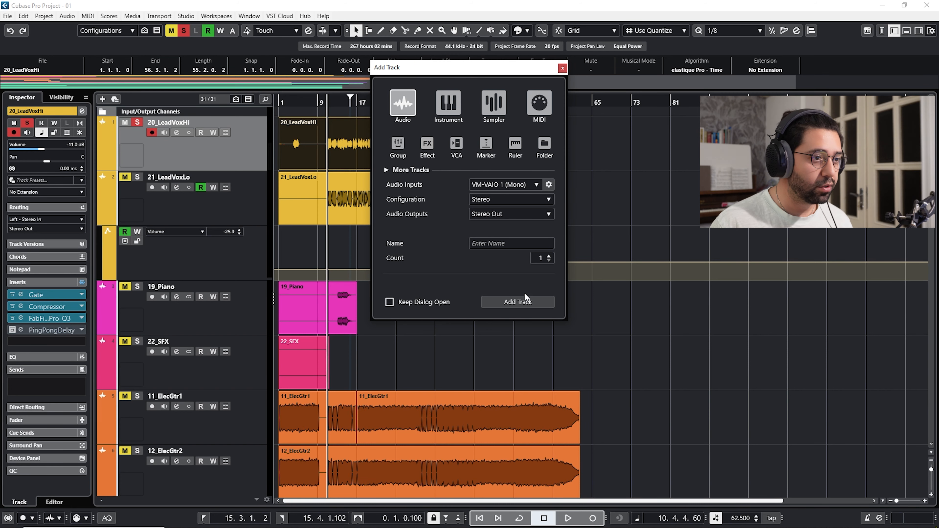
click(518, 302)
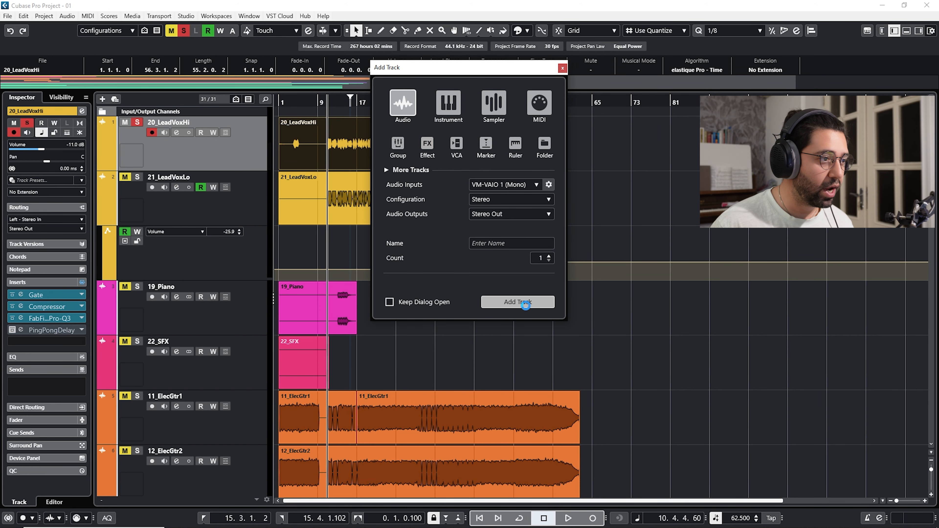
key(h)
drag(367, 147, 364, 179)
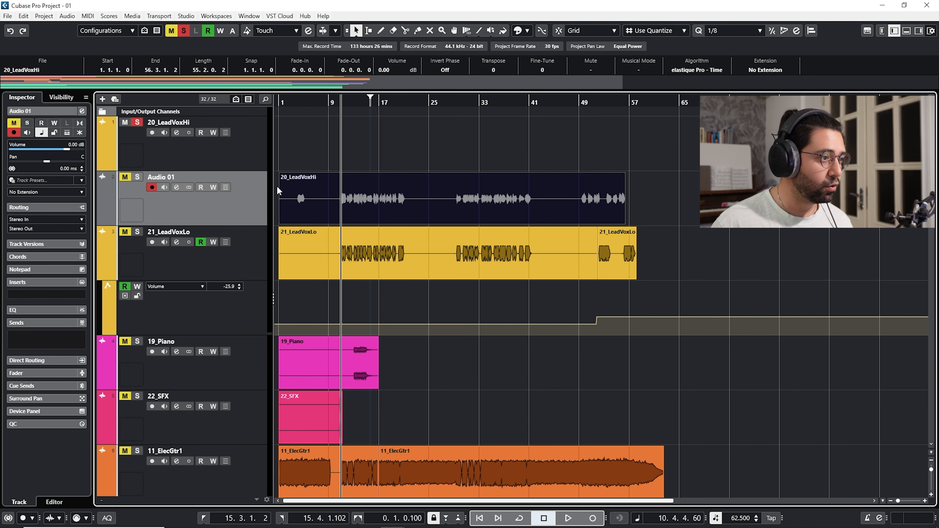
Step: Rename the new Audio 01 track as 20_LeadVoxHi by copying the original track's name
double_click(191, 122)
key(ctrl+c)
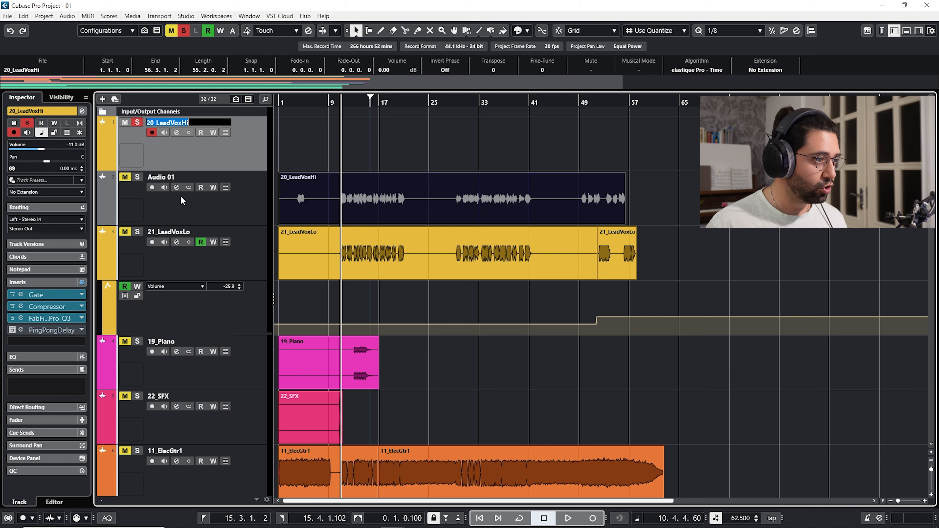
double_click(153, 176)
key(ctrl+v)
key(Return)
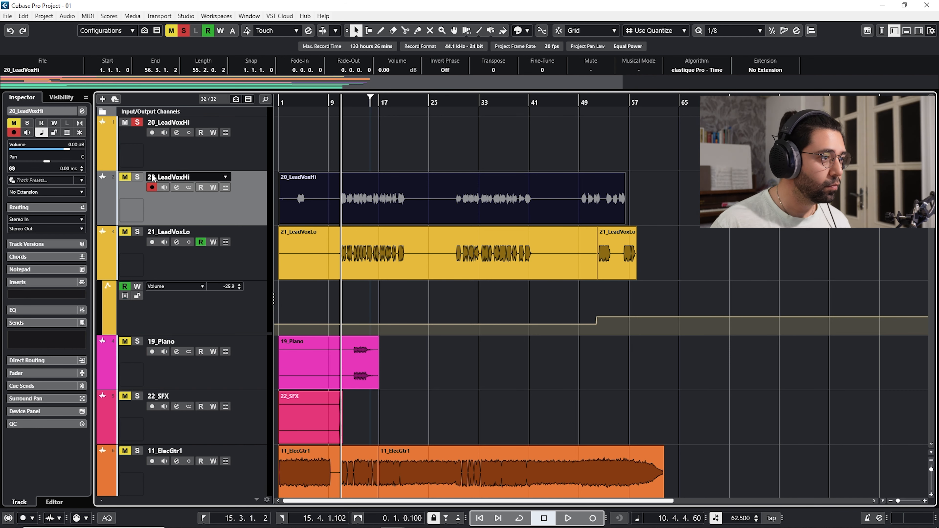
Step: Color the moved 20_LeadVoxHi event yellow and select the original, emptied 20_LeadVoxHi track
click(530, 30)
click(555, 58)
click(229, 210)
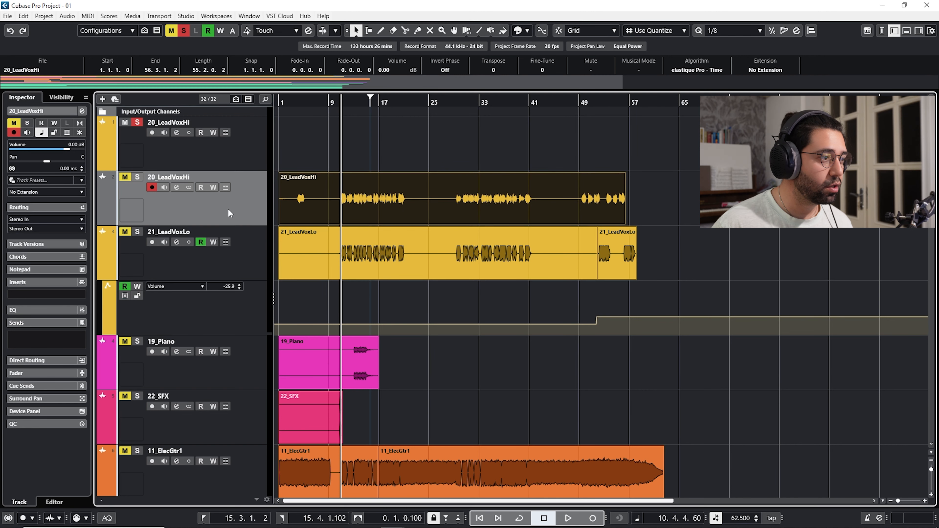
click(526, 31)
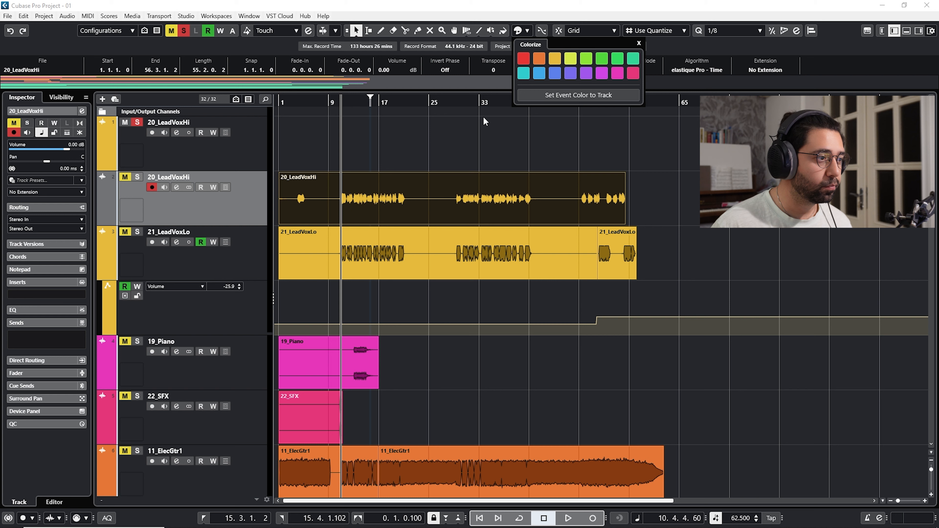
click(253, 159)
click(317, 144)
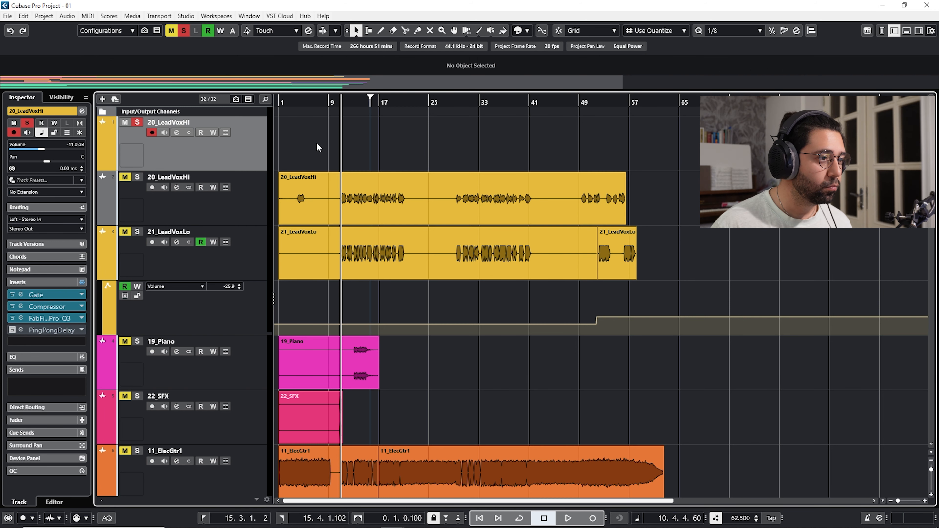
Step: Color the new 20_LeadVoxHi track yellow and reselect the original, empty 20_LeadVoxHi track
click(233, 203)
click(528, 35)
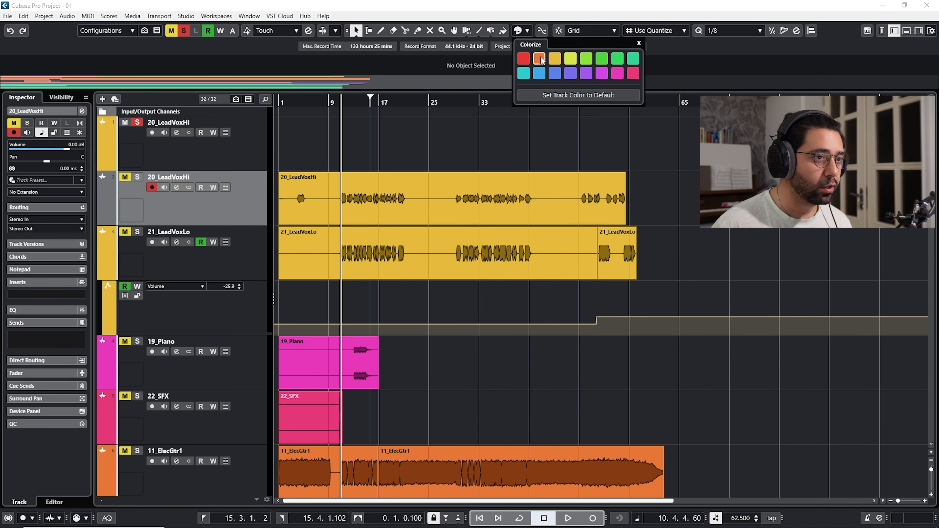
click(555, 60)
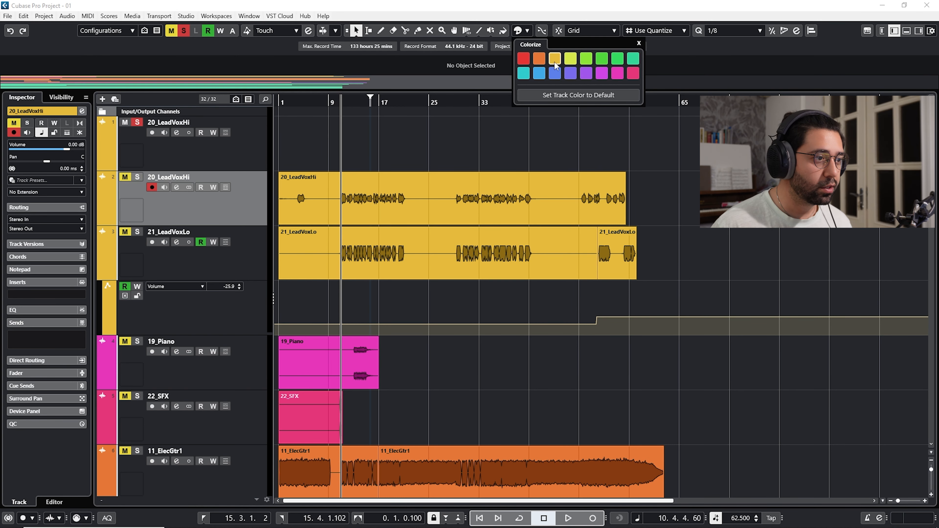
click(214, 155)
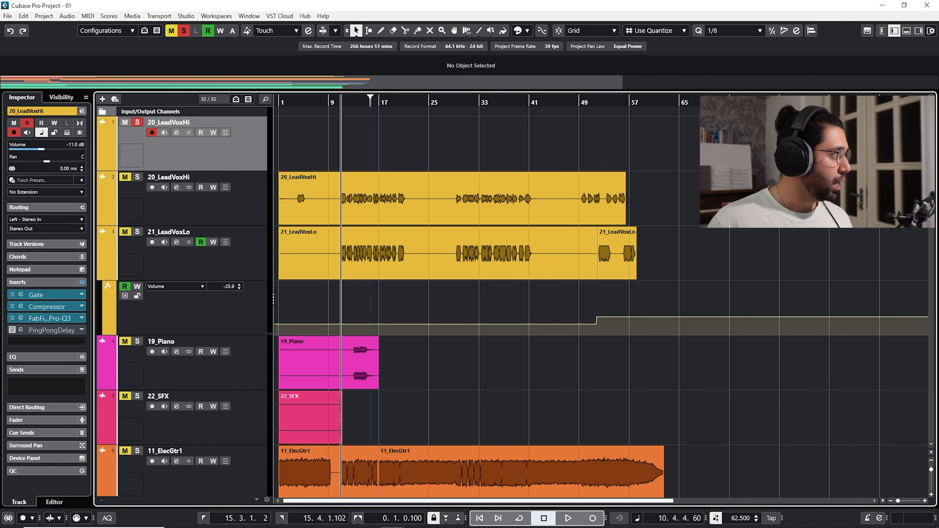
Step: Move the Gate, Compressor, Pro-Q 3 and PingPongDelay inserts from the original 20_LeadVoxHi track to the new one
drag(36, 295, 47, 341)
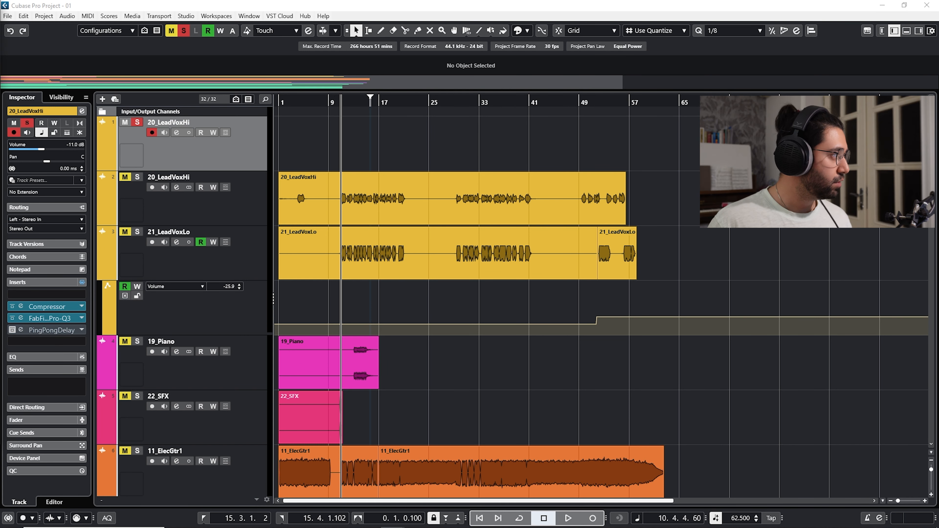
drag(46, 307, 177, 314)
drag(50, 318, 177, 321)
drag(51, 329, 49, 262)
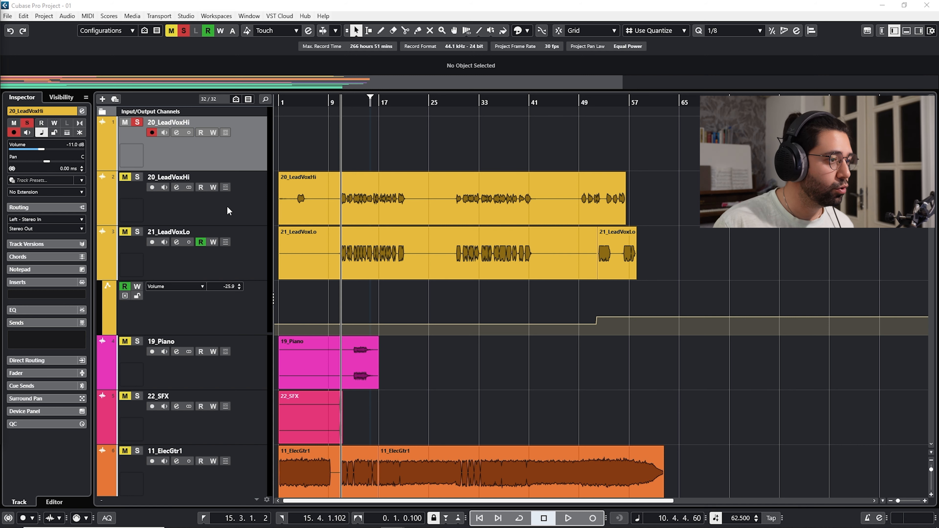
Step: Solo the new 20_LeadVoxHi track and play back a short passage to hear it with its inserts
click(131, 181)
key(space)
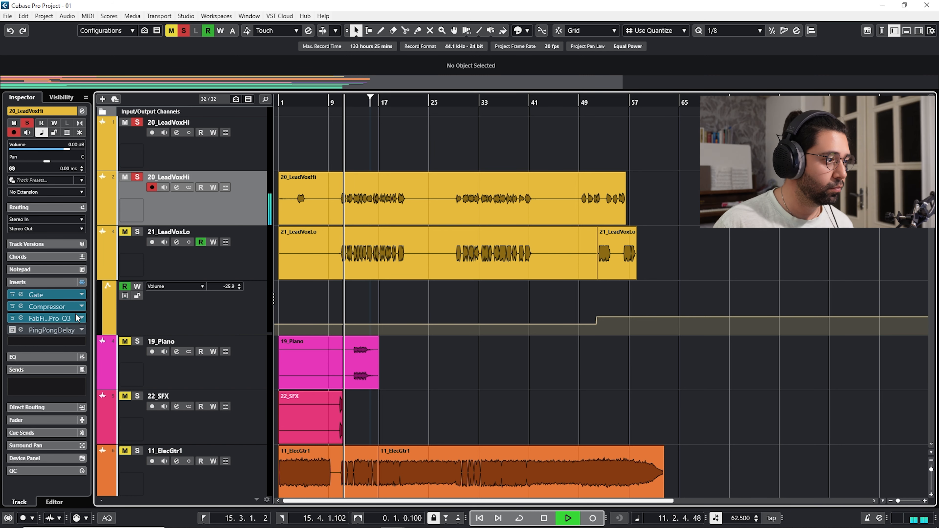
key(space)
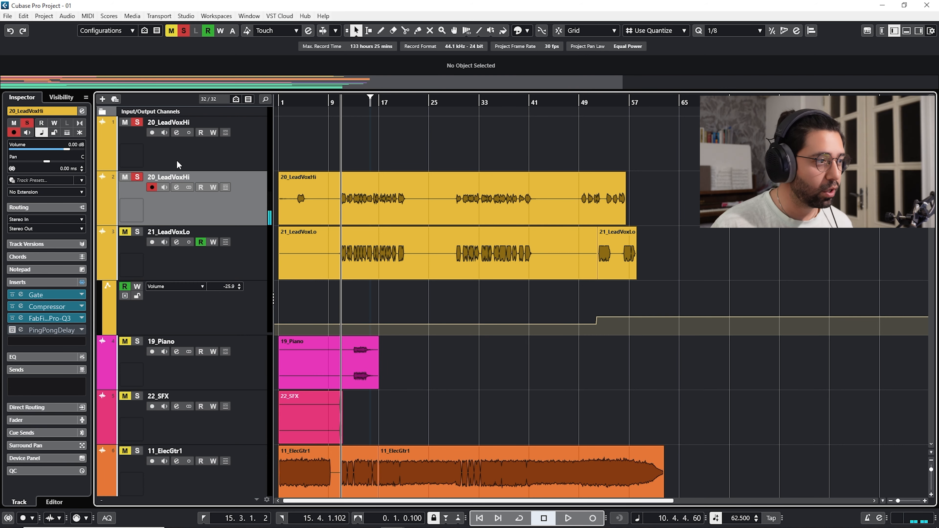
Step: Remove the emptied original 20_LeadVoxHi track and select the remaining 20_LeadVoxHi track
right_click(207, 155)
click(240, 199)
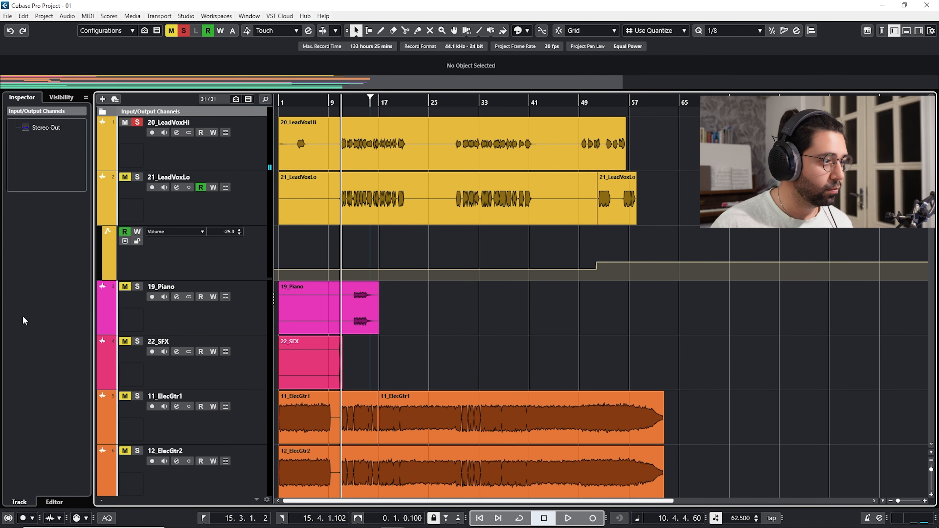
click(237, 169)
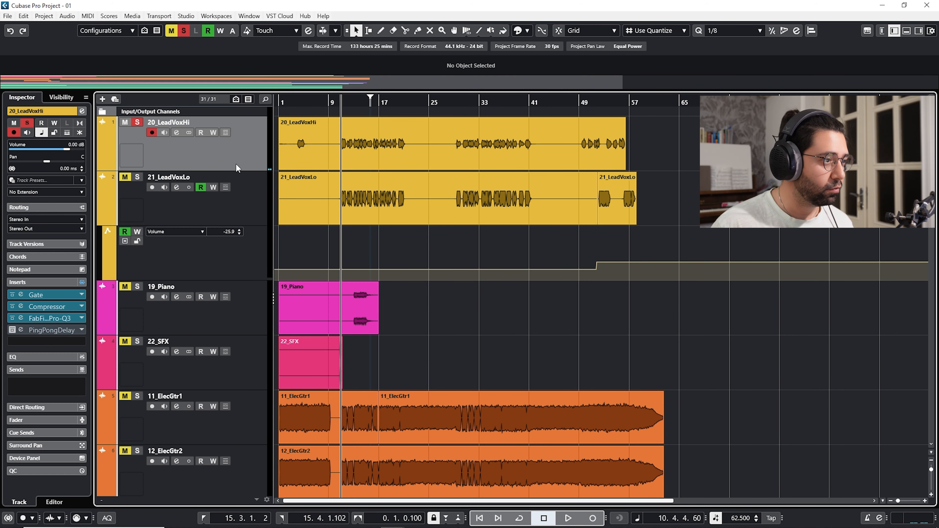
Step: Open the Pro-Q 3 insert of 20_LeadVoxHi, reposition its window and start playback
click(21, 318)
drag(458, 159, 453, 122)
key(space)
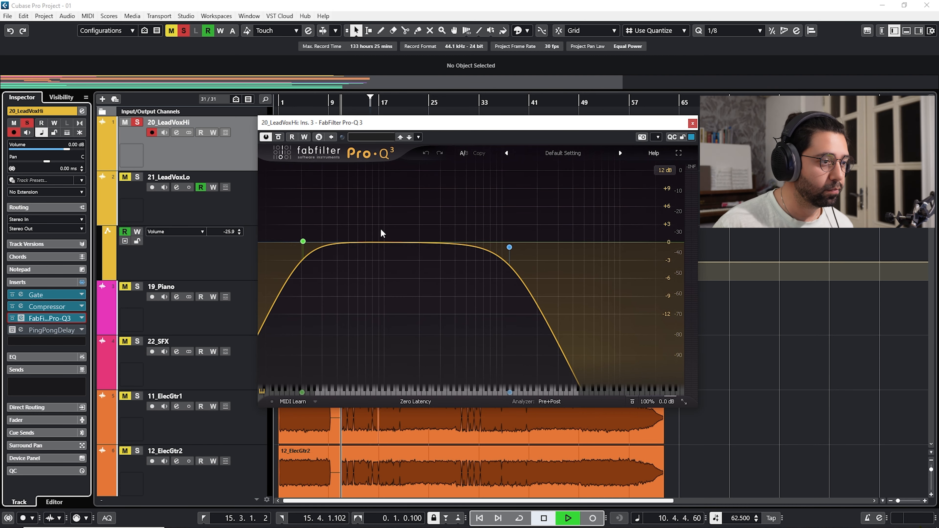
Step: Lower the high-cut band to about 55 Hz and solo-sweep it up to about 9100 Hz during playback
drag(509, 246, 353, 245)
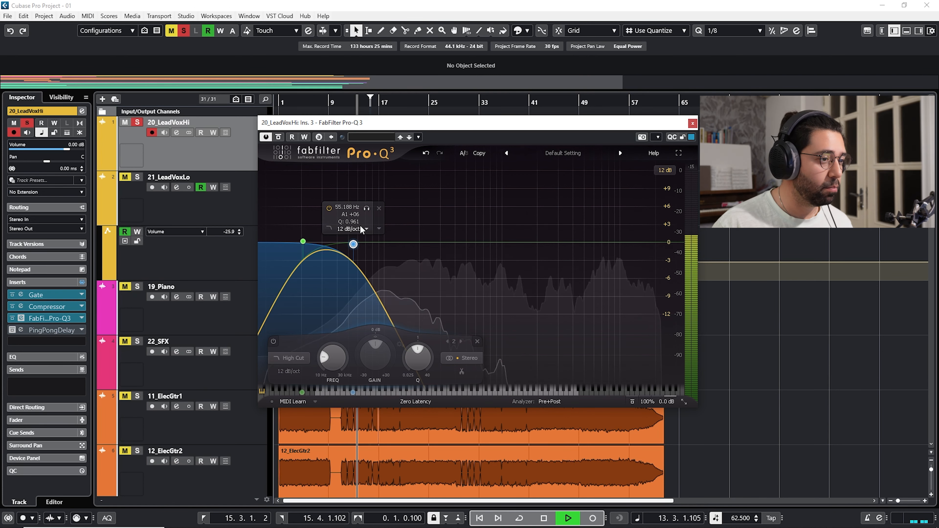
click(367, 207)
drag(367, 206, 632, 190)
Step: Set the low-cut band's slope to 48 dB/oct and its frequency to about 67 Hz
drag(317, 206, 395, 206)
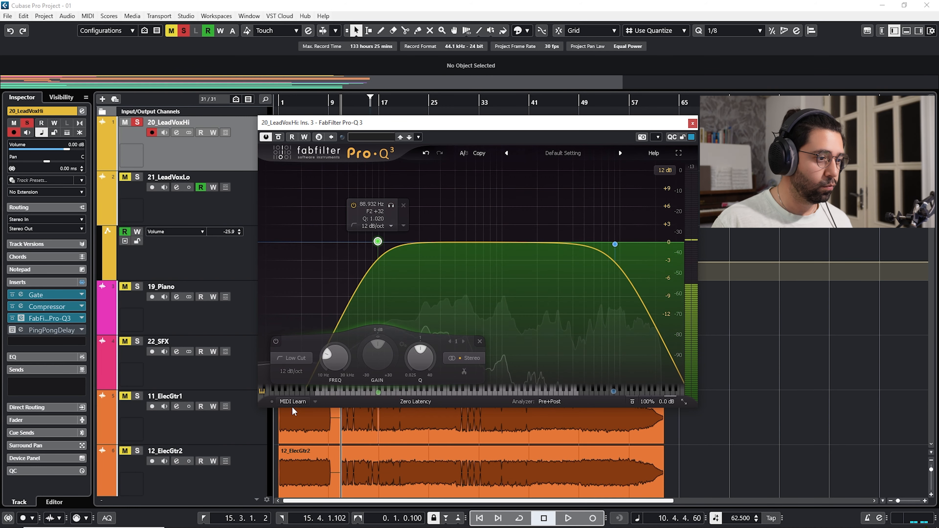
click(292, 372)
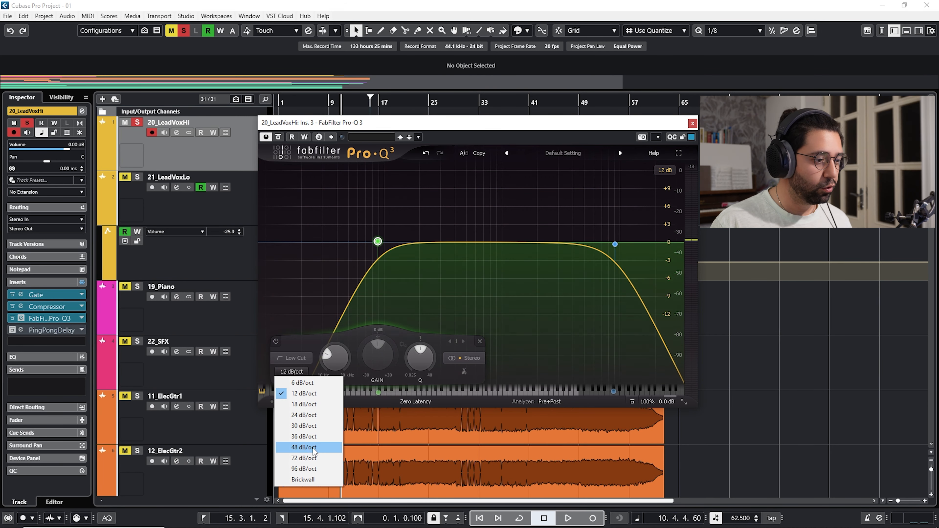
click(304, 448)
drag(375, 243, 362, 244)
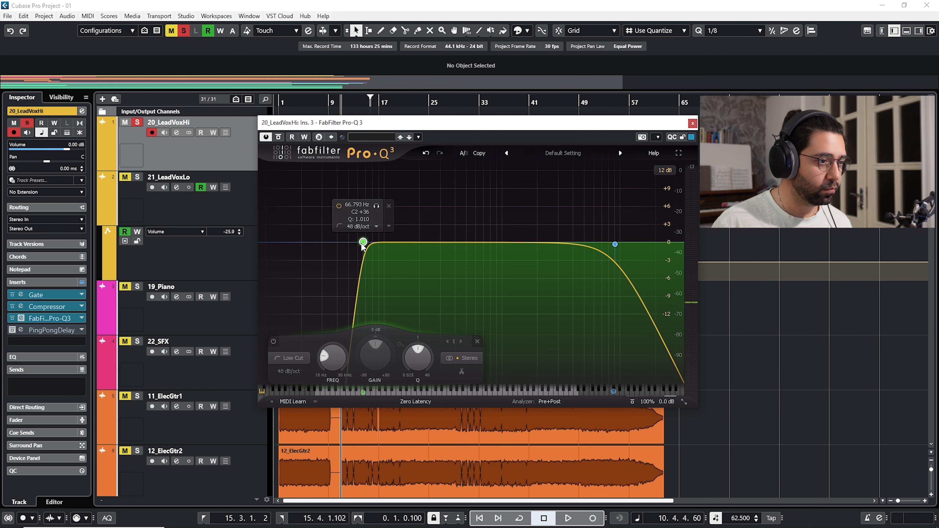
Step: Delete the high-cut band from Pro-Q 3 while the vocal plays
key(space)
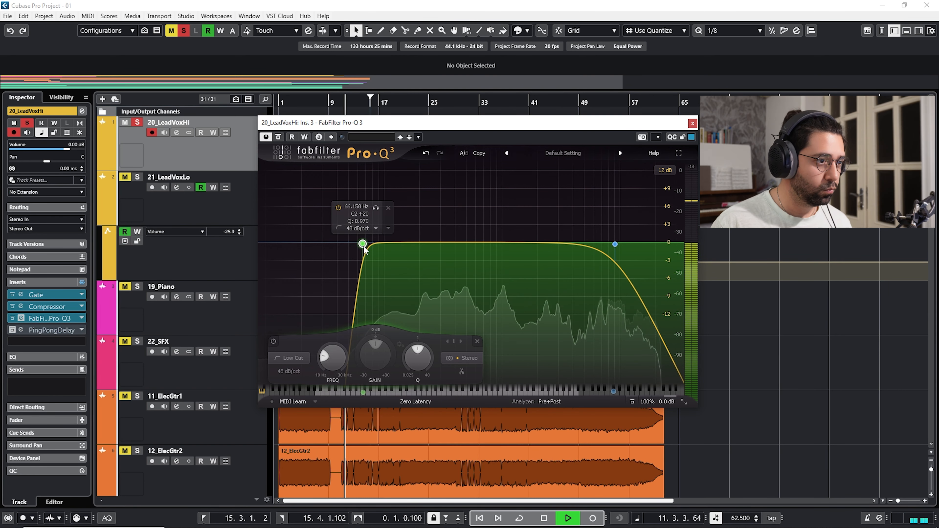
right_click(614, 244)
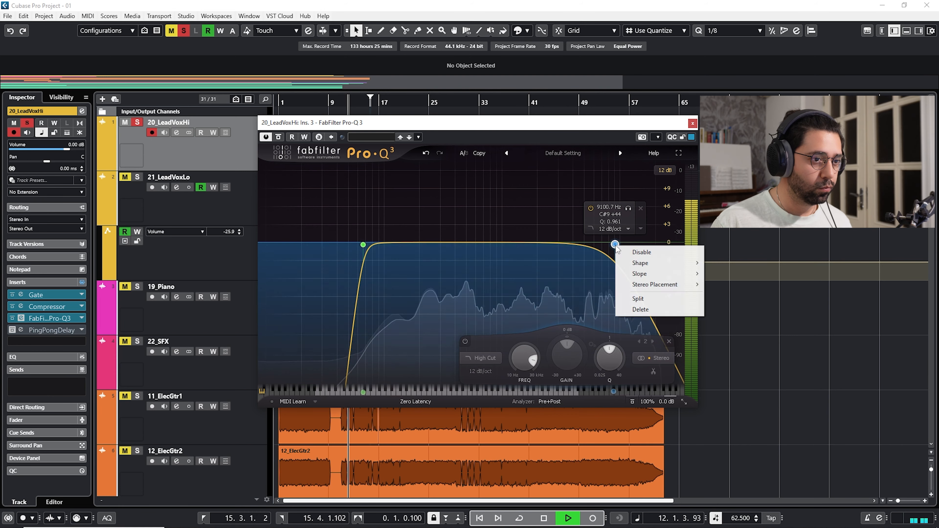
click(645, 310)
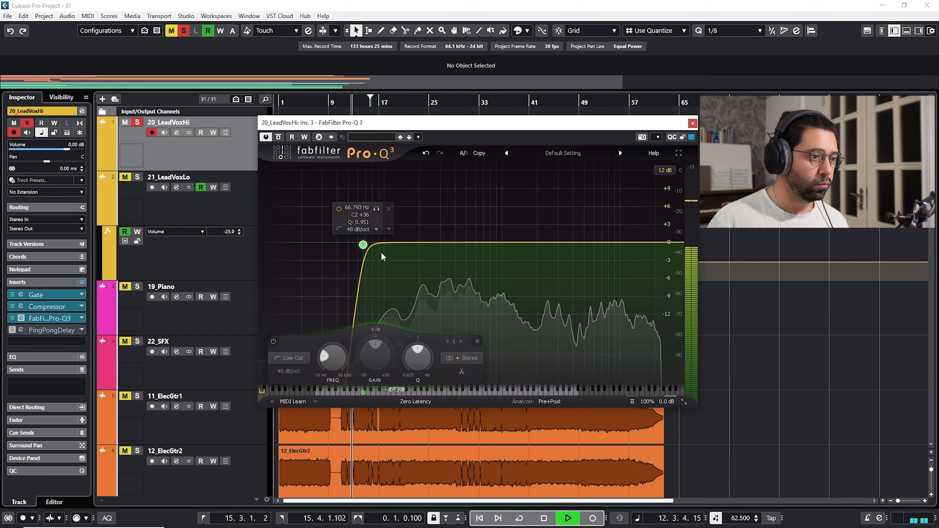
Step: Compare the vocal with Pro-Q 3 bypassed and active, and stop playback
click(363, 245)
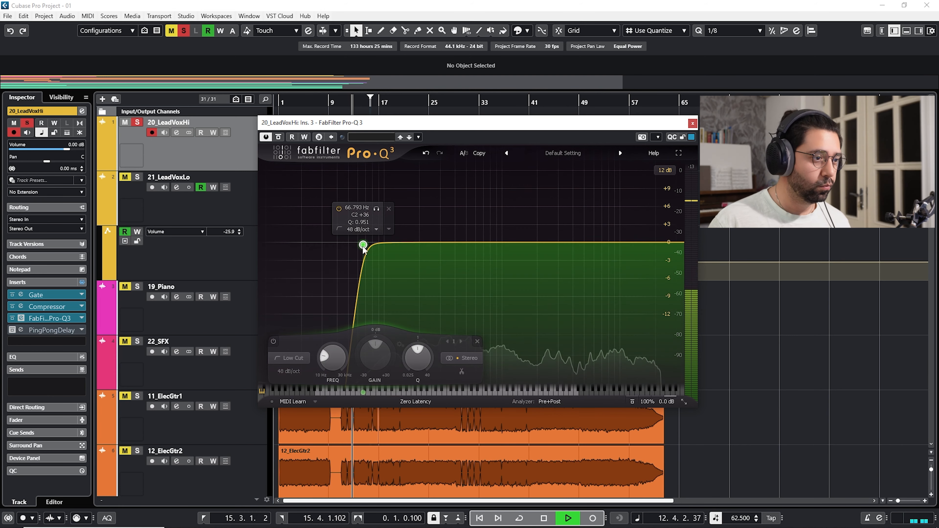
click(266, 137)
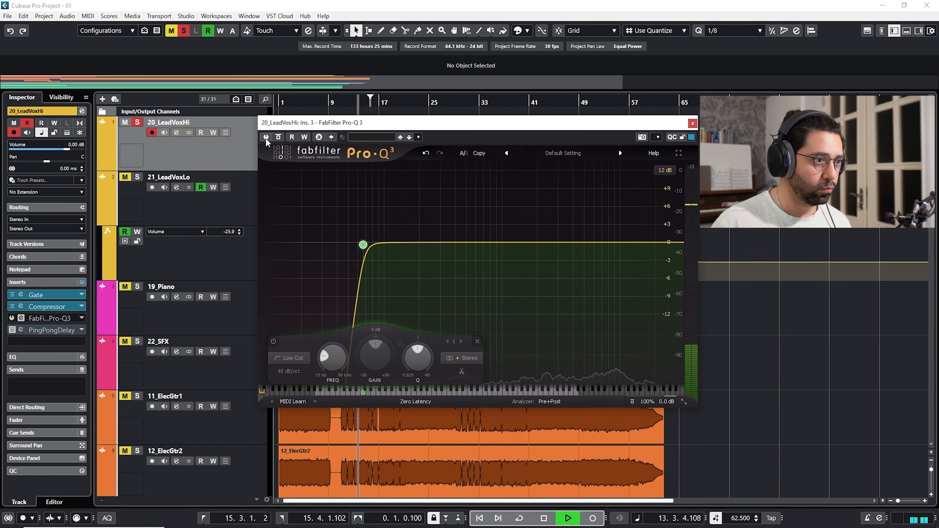
click(265, 137)
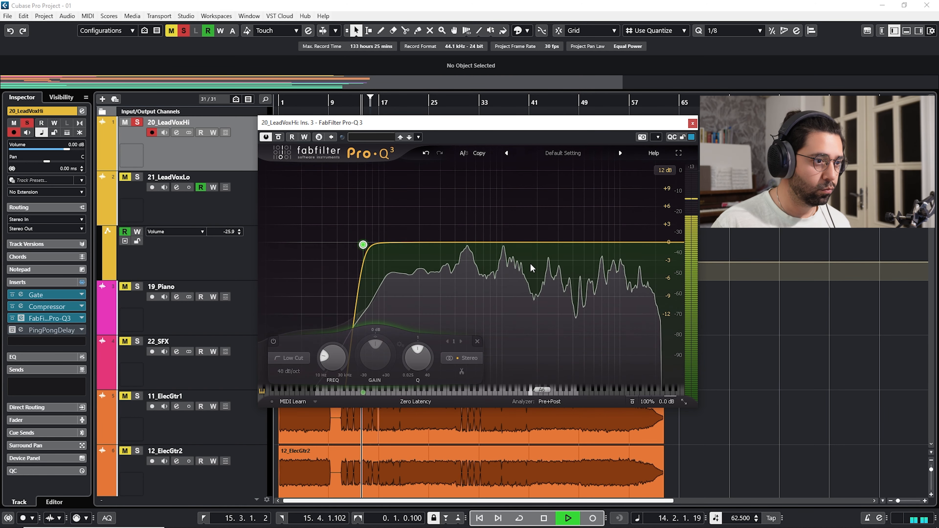
key(space)
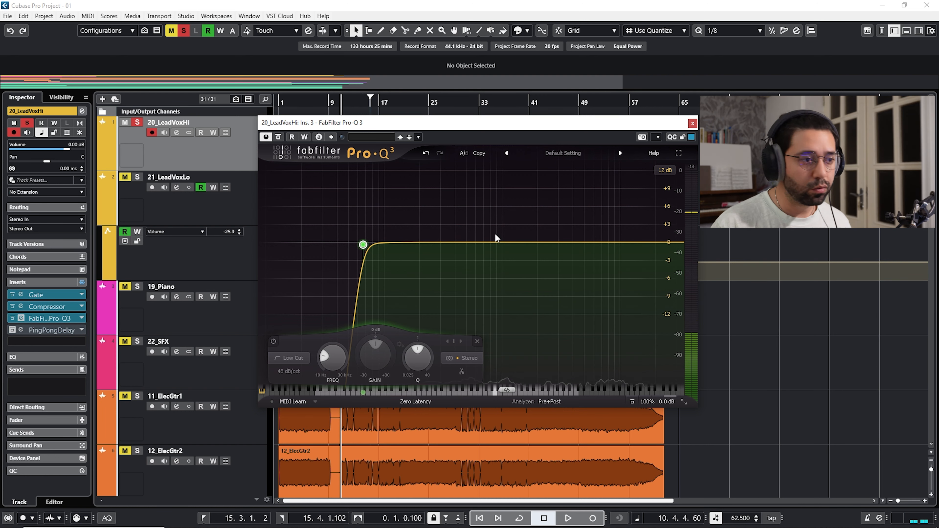
Step: Add a bell band with about +3.18 dB gain and Q 20.93, and solo-sweep it to about 266 Hz
drag(443, 242, 442, 223)
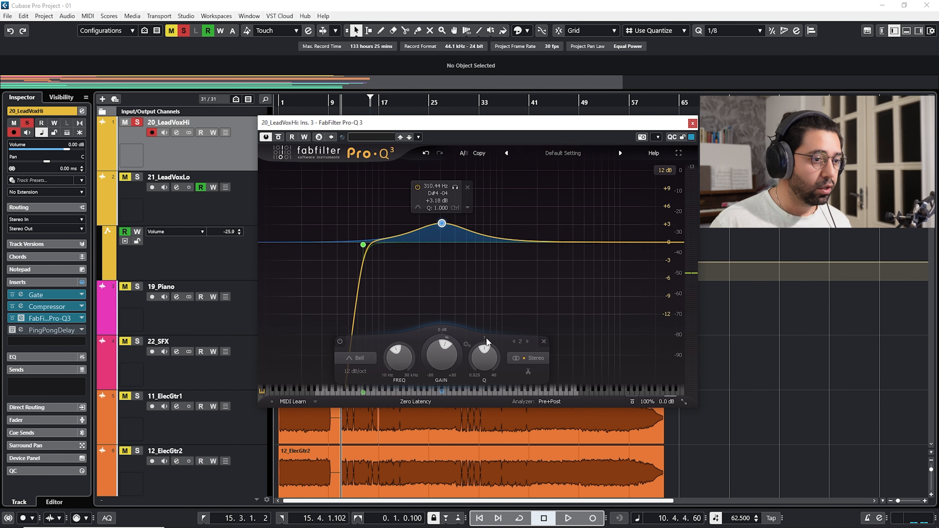
drag(476, 326, 474, 295)
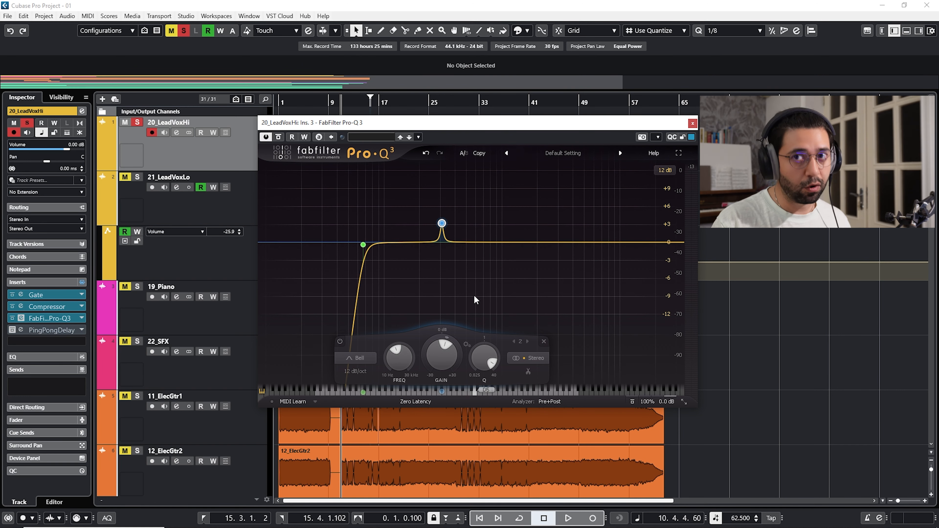
mouse_move(441, 223)
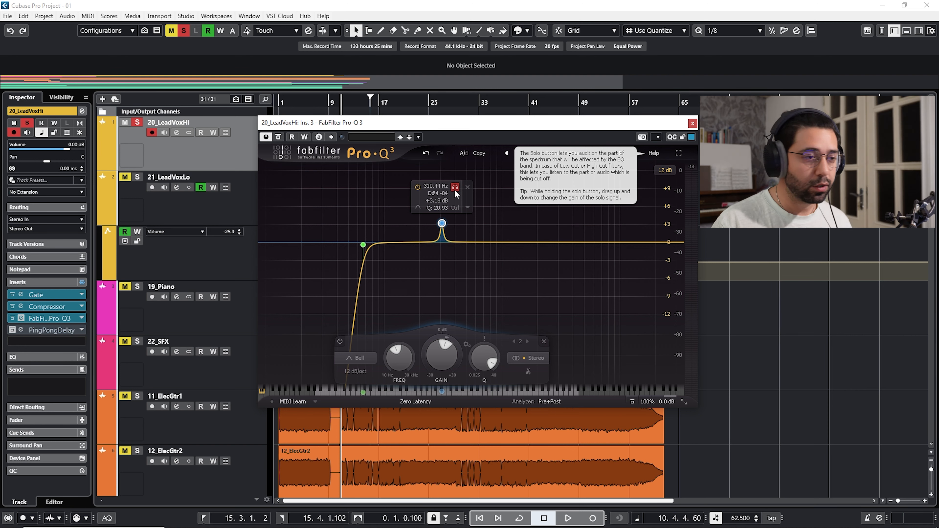
drag(453, 189, 438, 184)
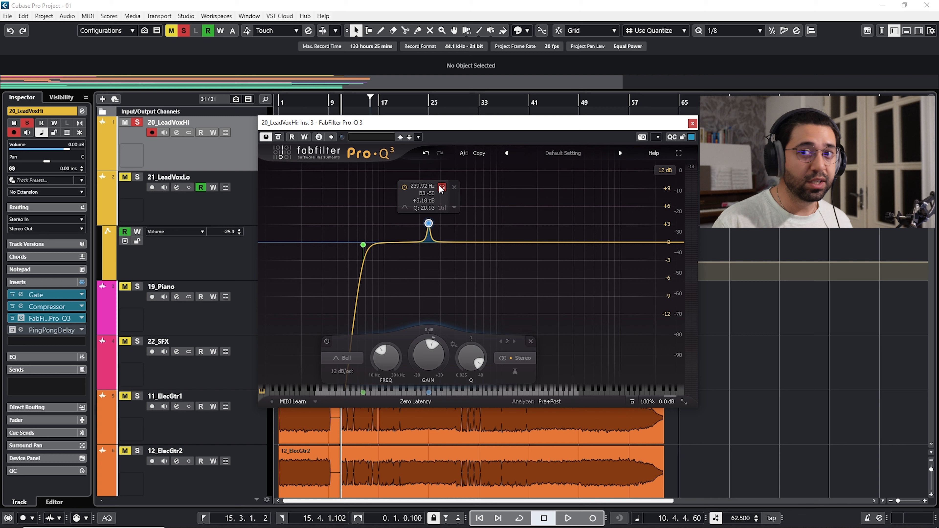
drag(439, 185, 447, 186)
key(space)
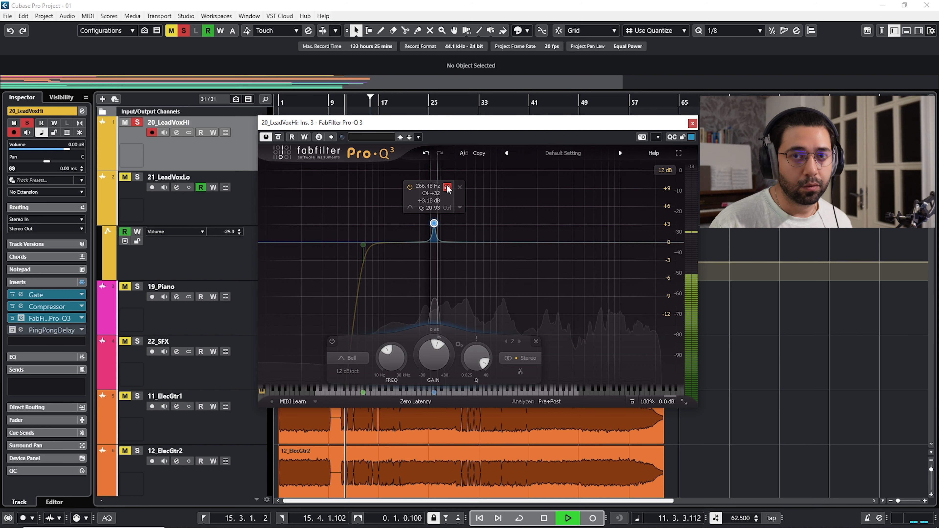
drag(447, 189, 447, 190)
Step: Widen the 266 Hz bell to Q 12.68 and cut it to about -4.05 dB with a dynamic range of -1.35 dB
drag(471, 352, 469, 361)
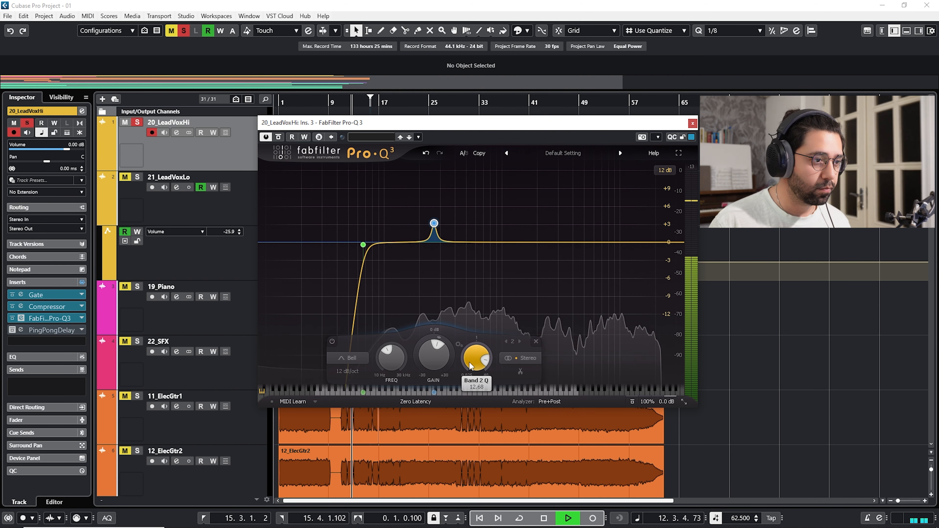
drag(445, 186, 445, 188)
key(space)
drag(428, 351, 428, 408)
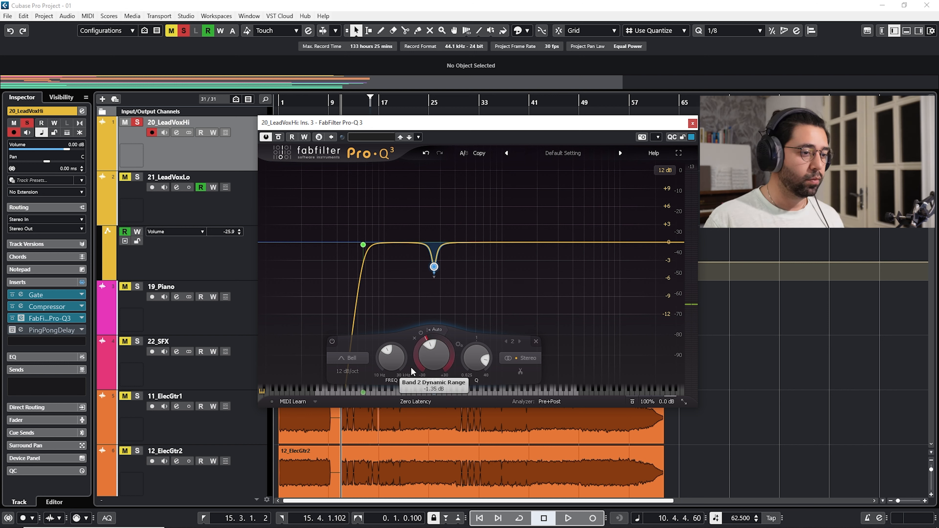
Step: Add a second bell band at about 421 Hz with +4.00 dB gain and Q 8.1 during playback
key(space)
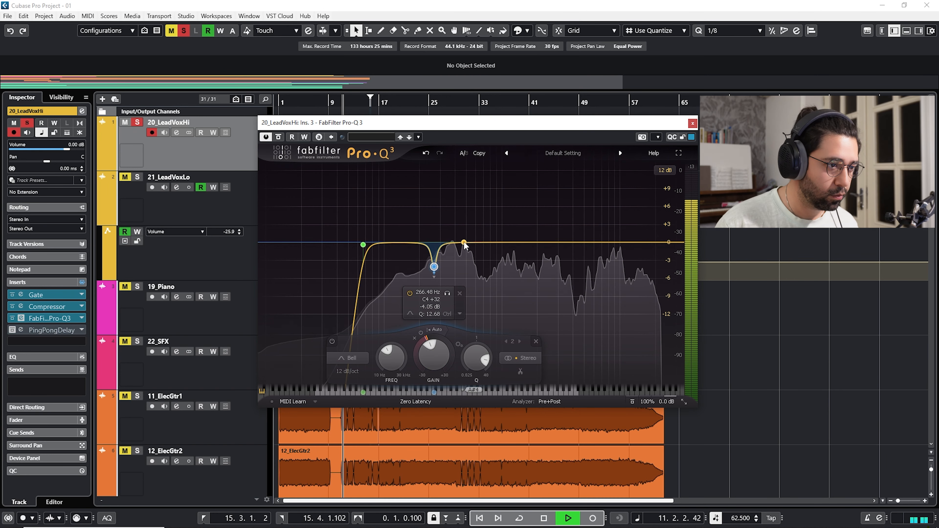
drag(462, 242, 457, 218)
drag(494, 357, 487, 327)
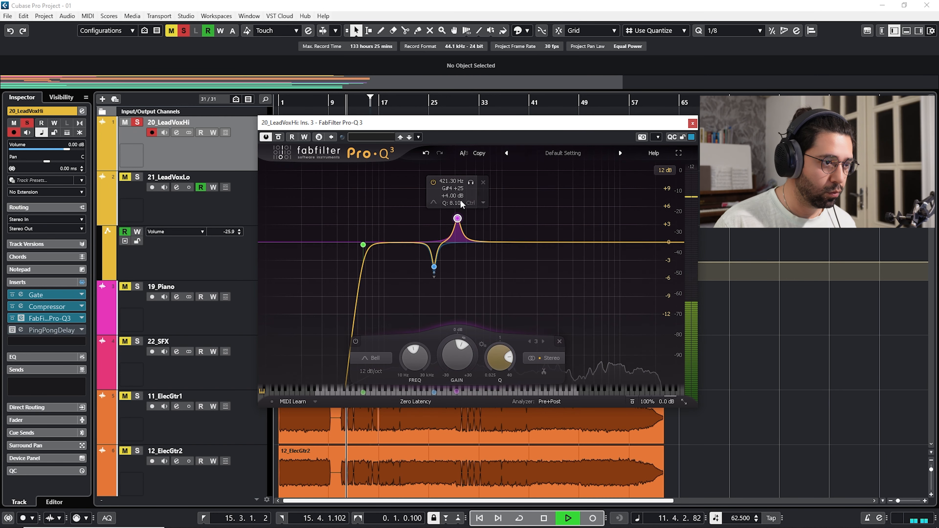
Step: Solo the second bell band and sweep it down to about 211 Hz
click(470, 183)
drag(469, 184, 462, 185)
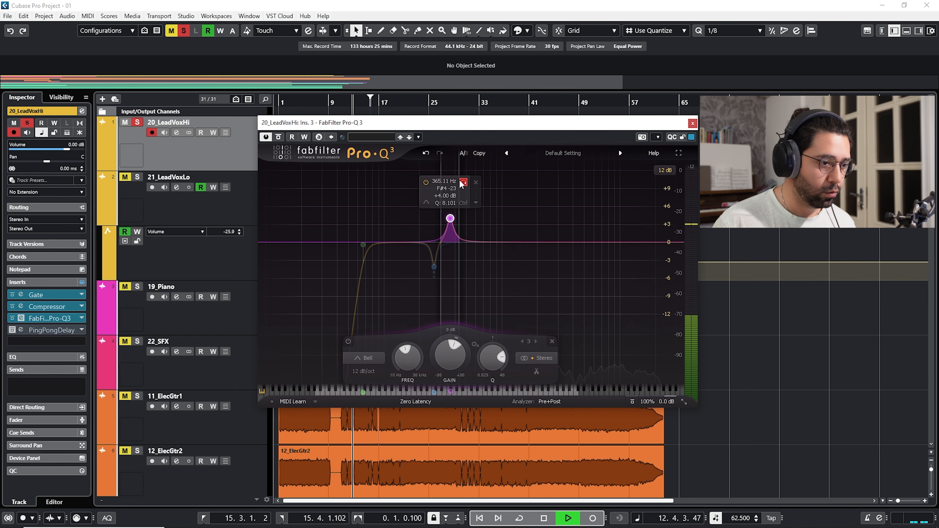
drag(462, 185, 430, 181)
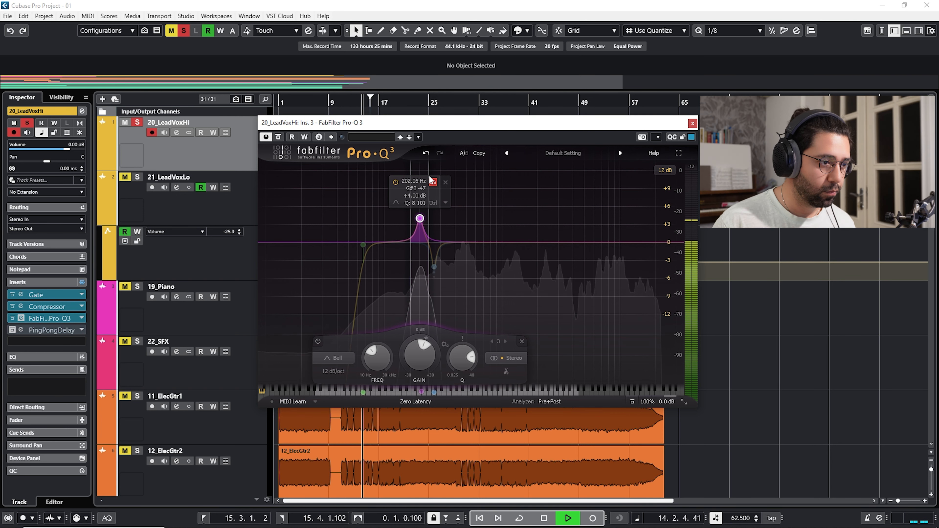
mouse_move(430, 180)
mouse_down()
mouse_move(421, 179)
mouse_move(435, 181)
mouse_up()
Step: Stop playback and set the 211 Hz bell to a gain of -3.37 dB and a Q of 12.78
key(space)
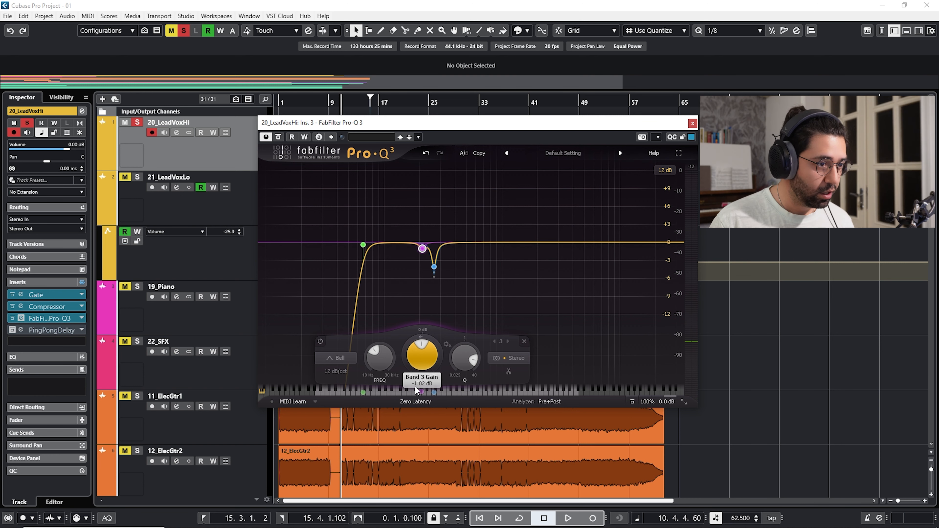
drag(416, 399, 417, 405)
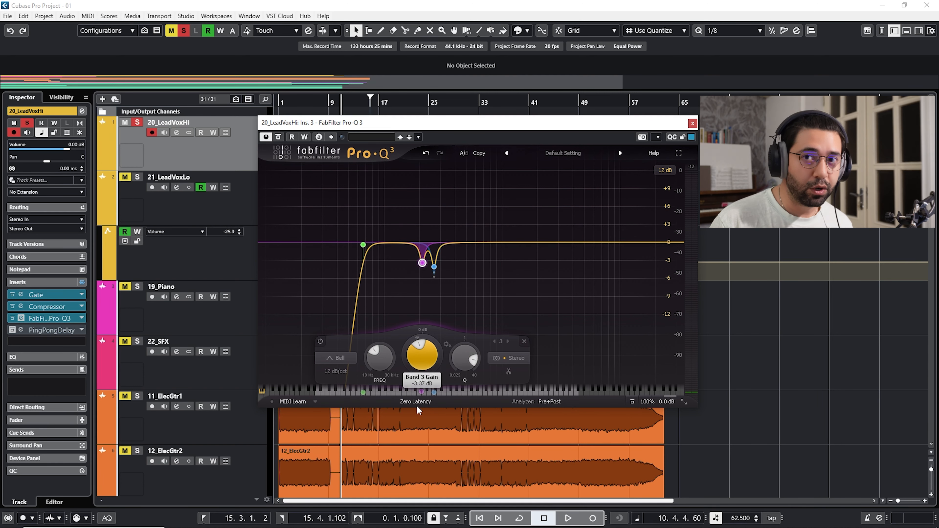
mouse_move(416, 274)
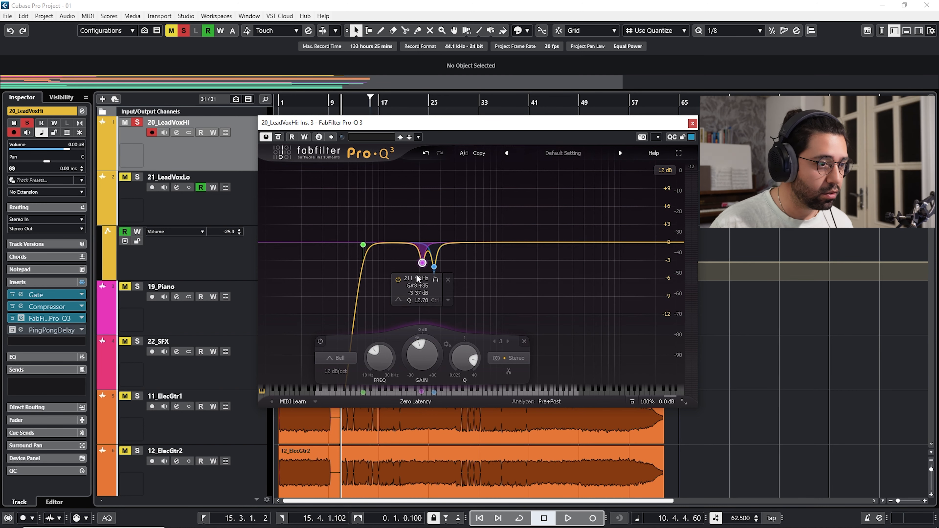
Step: Give the 211 Hz bell a negative dynamic range, and add a bell at 467.93 Hz with -4.19 dB gain and Q 11.20
drag(410, 340, 410, 343)
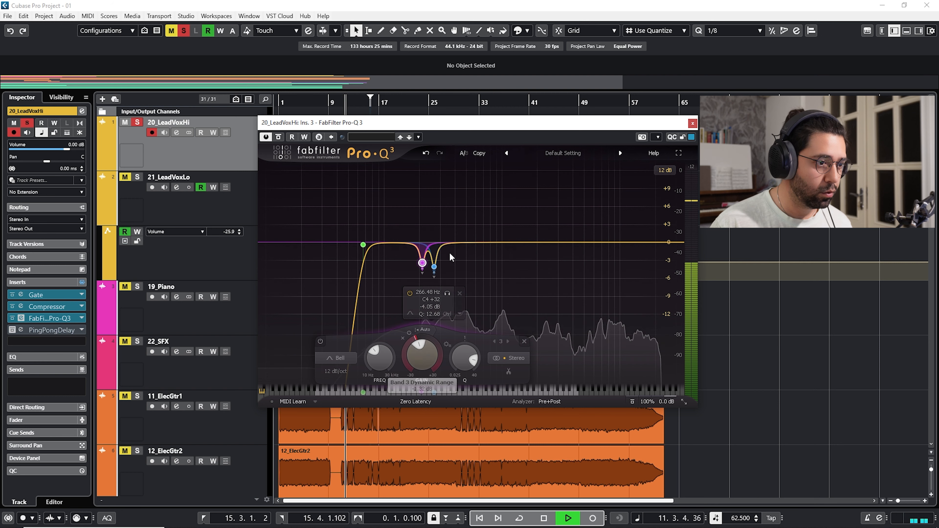
click(466, 243)
mouse_move(466, 243)
mouse_down()
mouse_move(464, 204)
mouse_move(465, 235)
mouse_up()
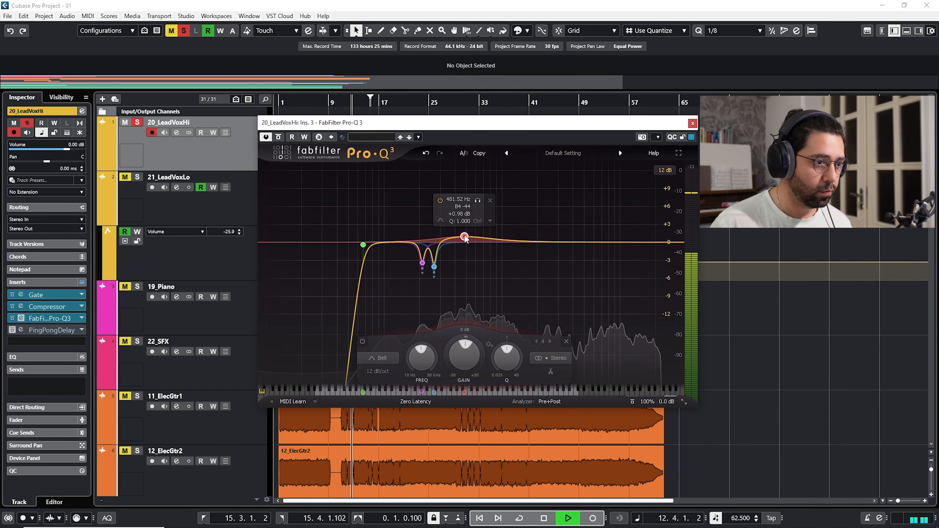
drag(506, 356, 474, 199)
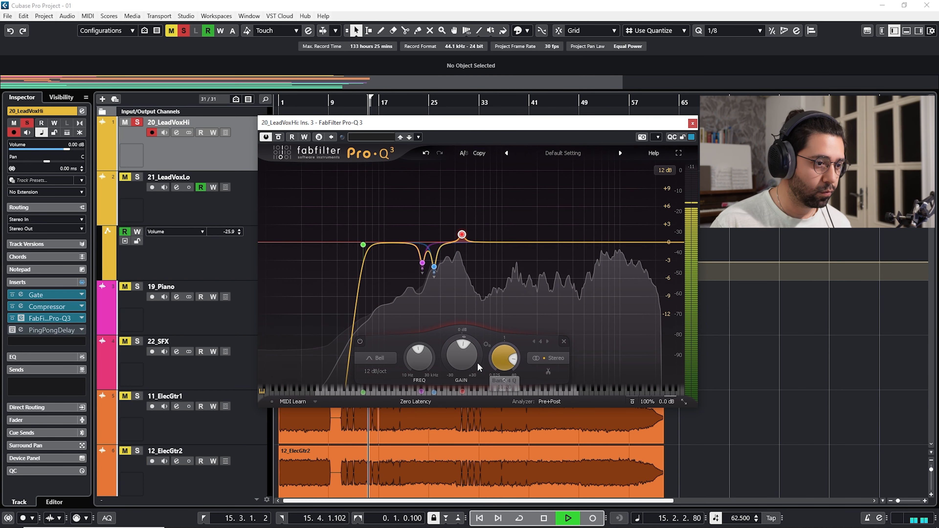
drag(459, 357, 460, 392)
drag(475, 284, 476, 285)
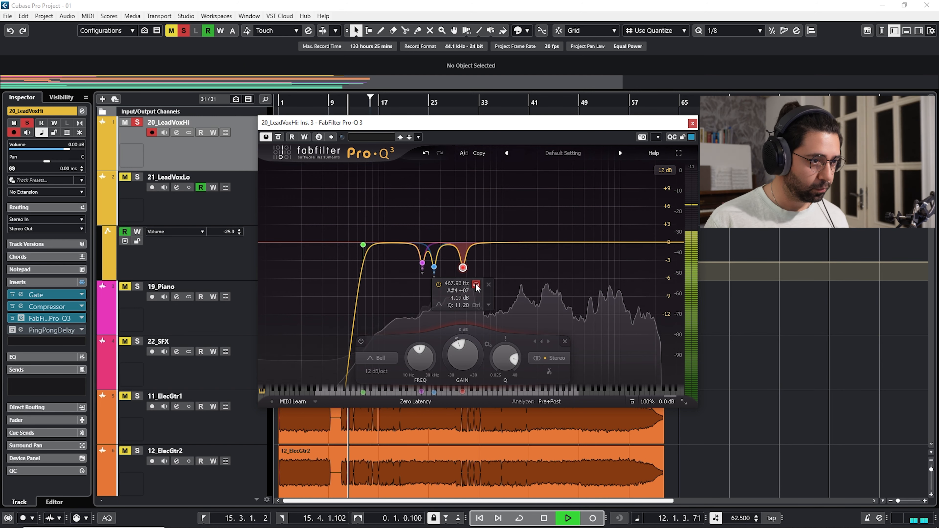
Step: Add a narrow bell above the 468 Hz cut with Q 14.92, gain -2.44 dB and a dynamic range of -0.25 dB
drag(494, 241, 492, 227)
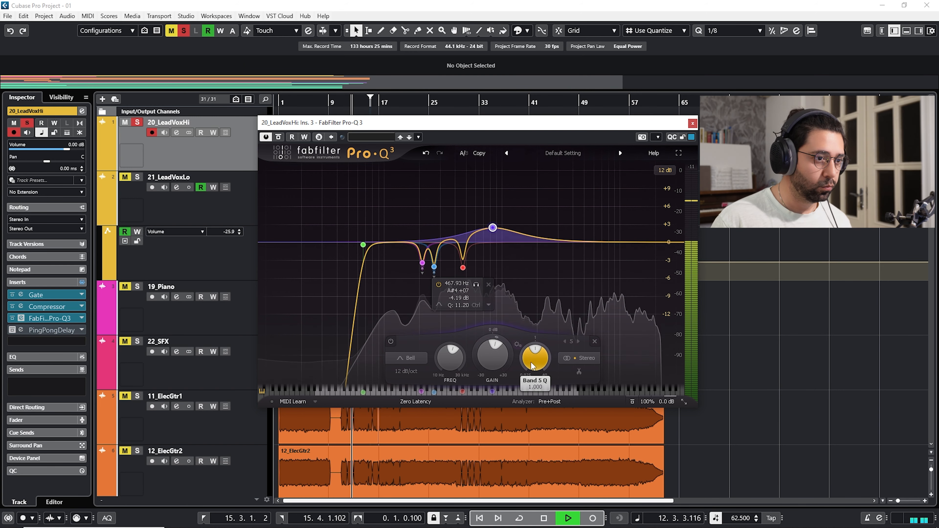
drag(532, 360, 526, 324)
mouse_move(493, 216)
mouse_move(505, 191)
mouse_down()
mouse_move(489, 191)
mouse_move(511, 189)
mouse_up()
key(space)
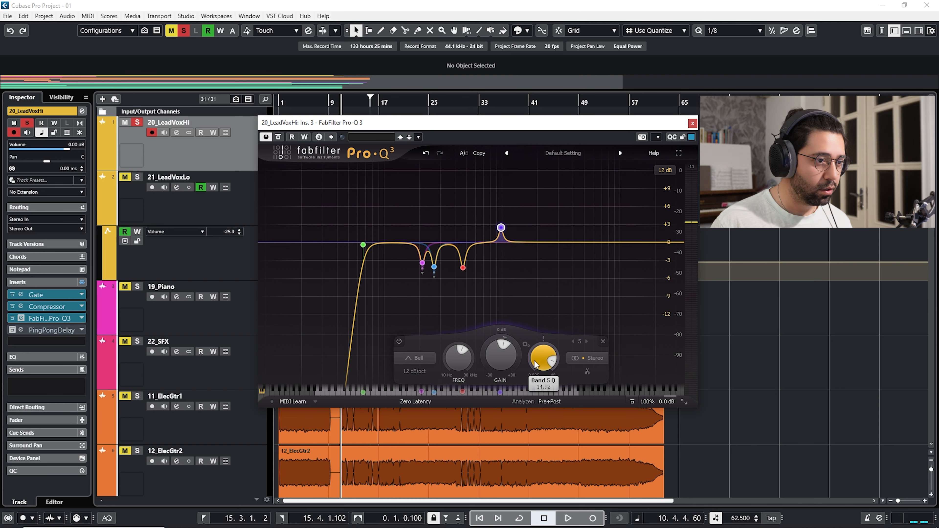
mouse_move(502, 352)
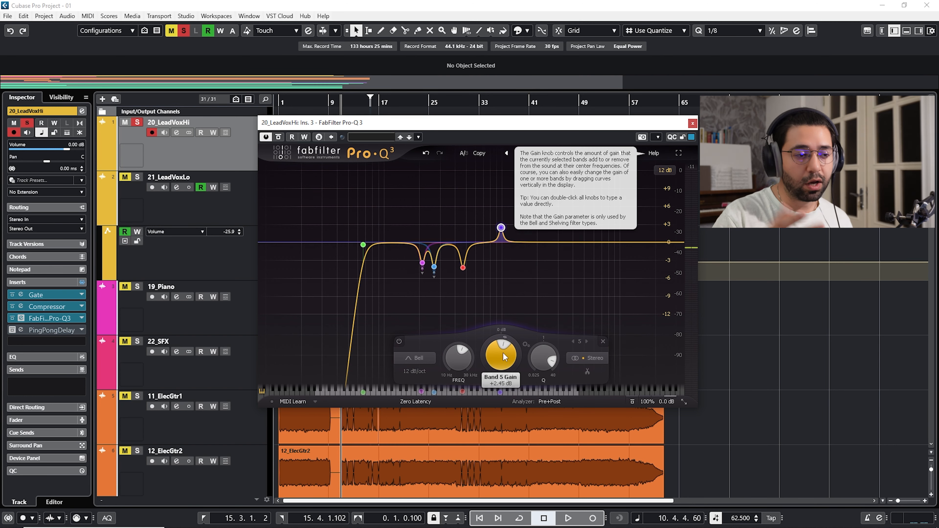
drag(503, 353, 496, 397)
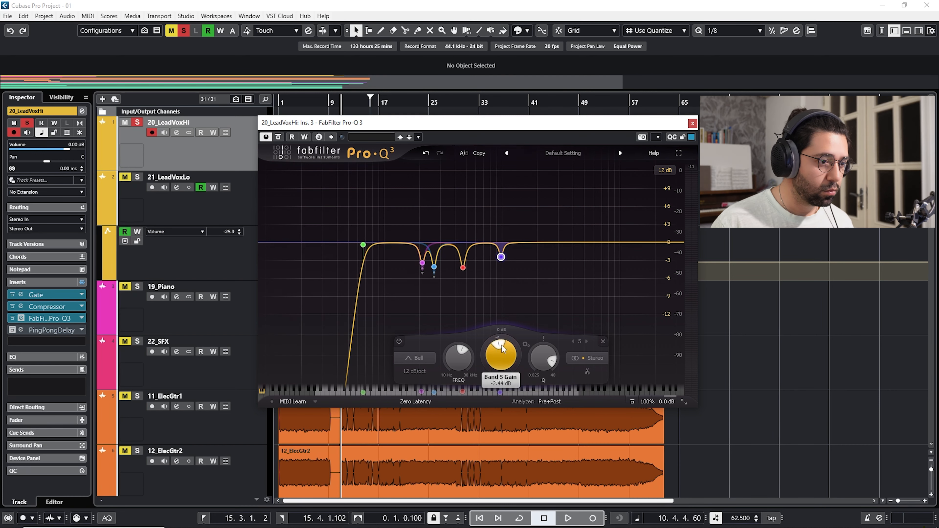
drag(496, 337, 492, 341)
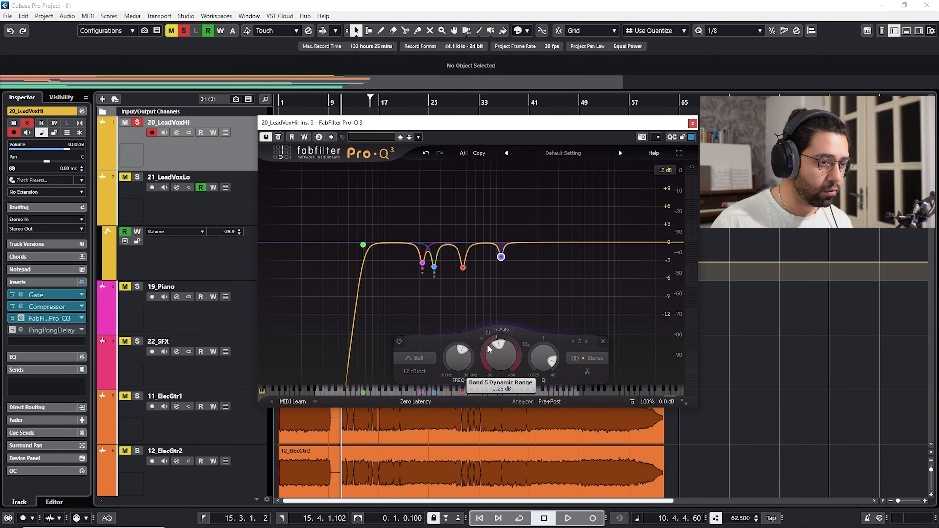
Step: Add a bell at about 1618 Hz, narrow it, sweep it down beside the previous cut, and cut it with a -1.07 dB dynamic range
key(space)
drag(527, 242, 526, 220)
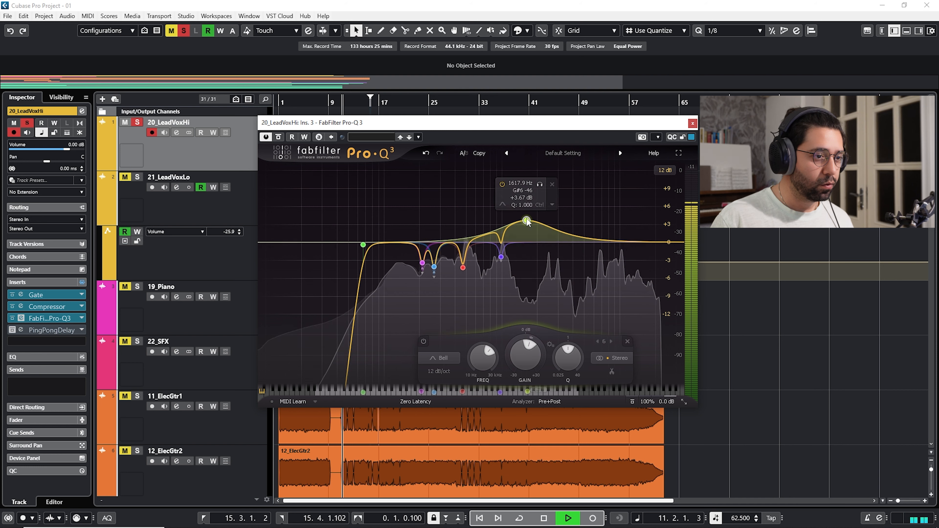
drag(568, 354, 562, 313)
drag(538, 182, 525, 182)
drag(508, 350, 507, 409)
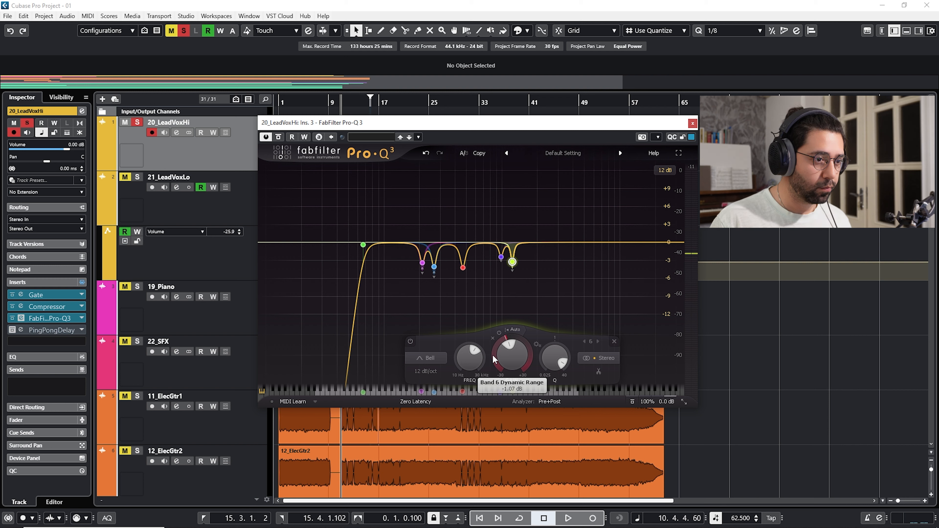
Step: Add a bell at 2392.6 Hz with Q 12.82, cut it to -4.65 dB and give it a negative dynamic range
key(space)
drag(544, 242, 544, 215)
drag(582, 355, 577, 312)
click(558, 180)
drag(558, 180, 559, 180)
key(space)
drag(545, 351, 538, 422)
drag(539, 342, 530, 363)
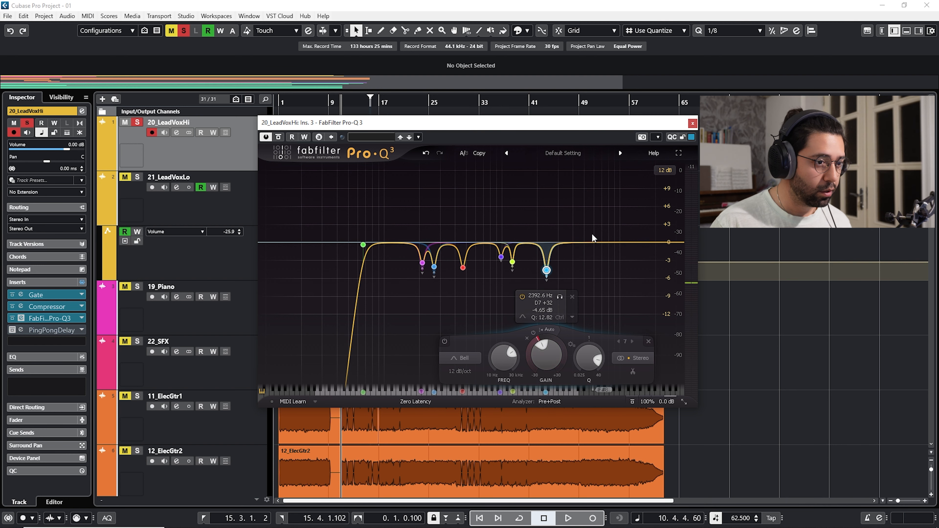
Step: Add a bell at 6332.7 Hz with Q 26.51, cut it to -4.22 dB and give it a negative dynamic range
click(577, 221)
drag(609, 359, 598, 313)
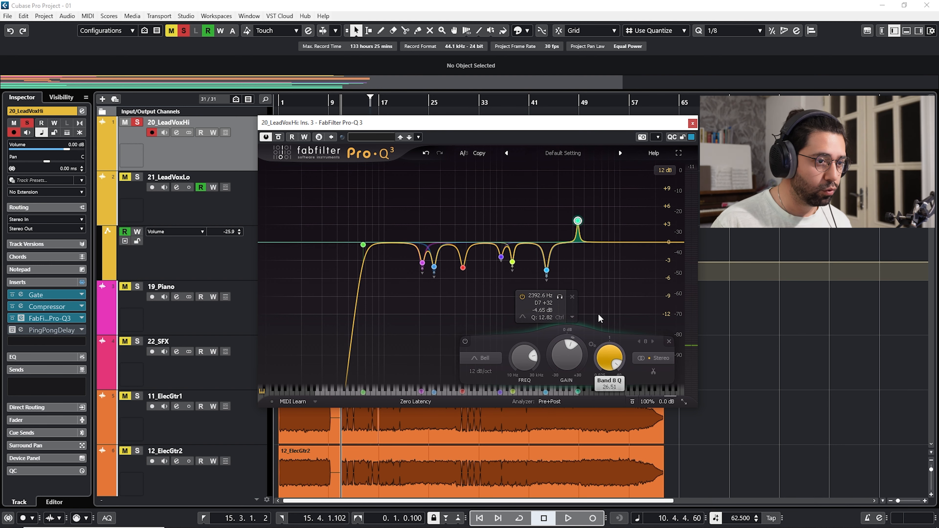
mouse_move(587, 186)
mouse_down()
mouse_move(573, 186)
mouse_move(604, 188)
mouse_up()
key(space)
key(space)
drag(566, 356, 558, 408)
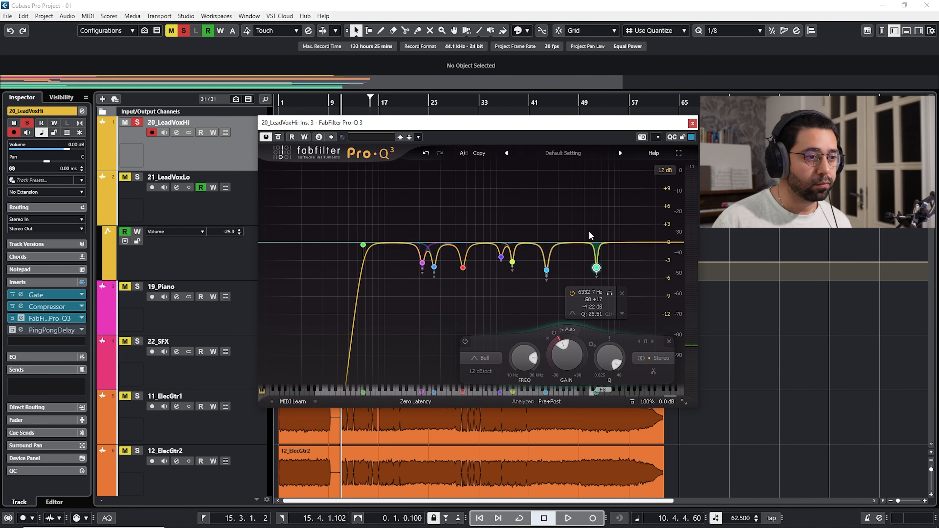
Step: Move the Pro-Q 3 window aside to uncover the beginning of the vocal tracks' events
drag(506, 125, 566, 140)
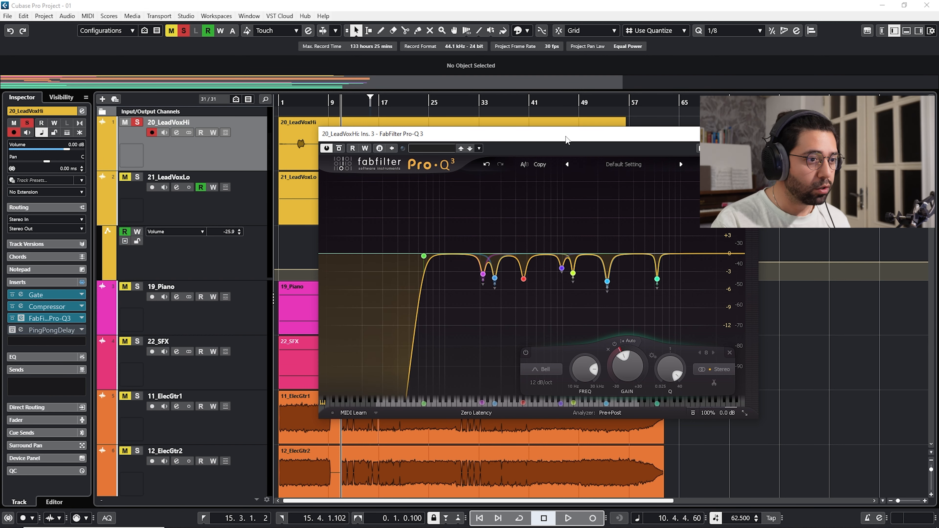
mouse_move(562, 139)
mouse_down()
mouse_move(540, 135)
mouse_move(577, 130)
mouse_up()
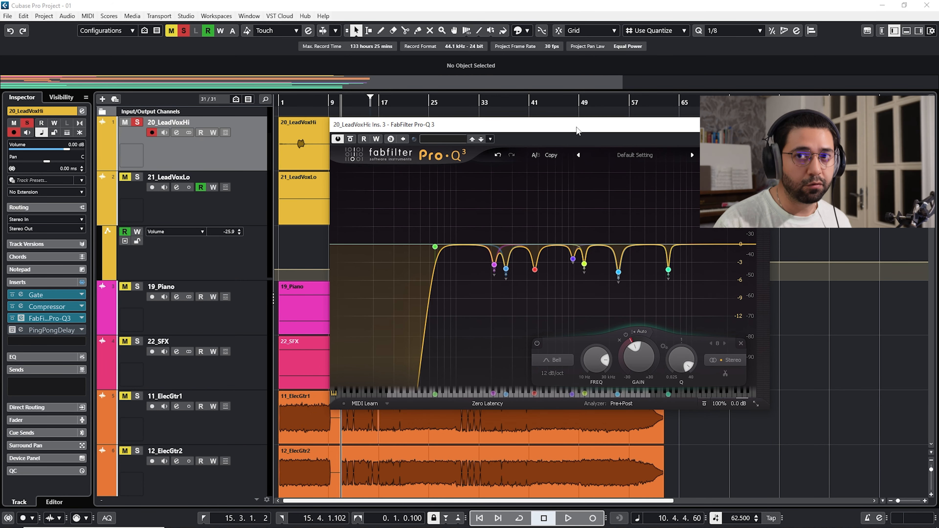
drag(577, 130, 550, 122)
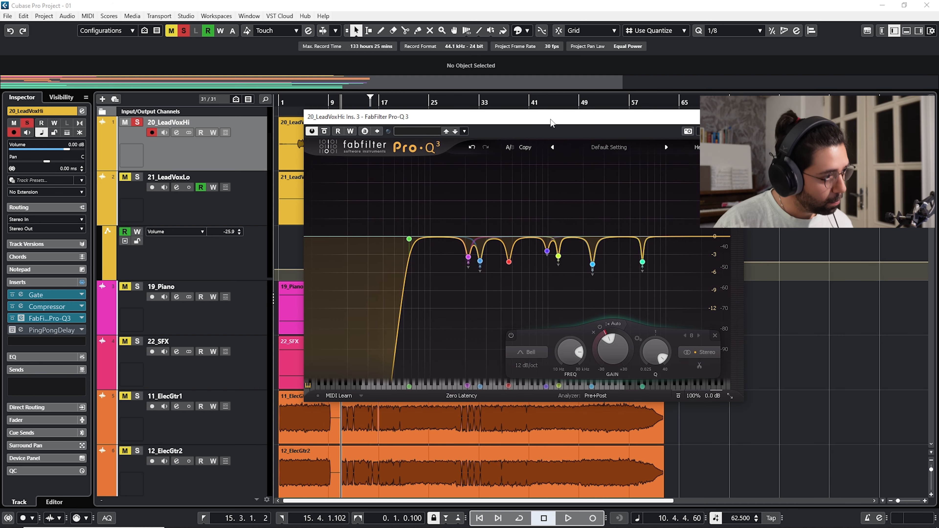
drag(550, 123, 579, 122)
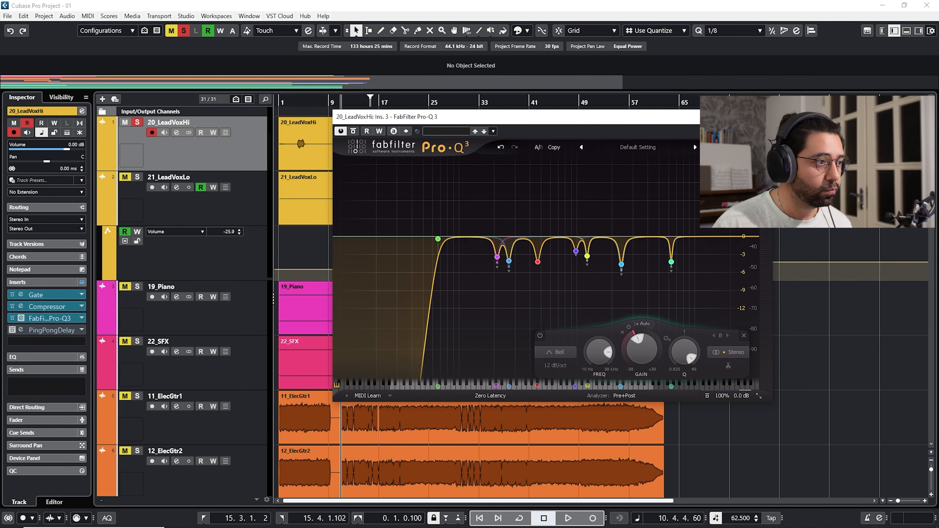
Step: Compare the lead vocal with Pro-Q 3 bypassed and active during playback, leaving the equalizer active
key(space)
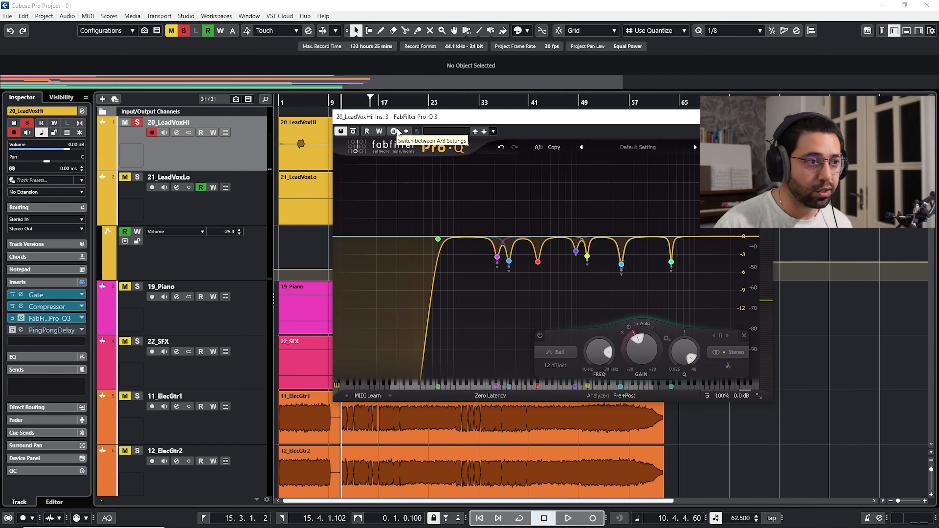
click(341, 131)
key(space)
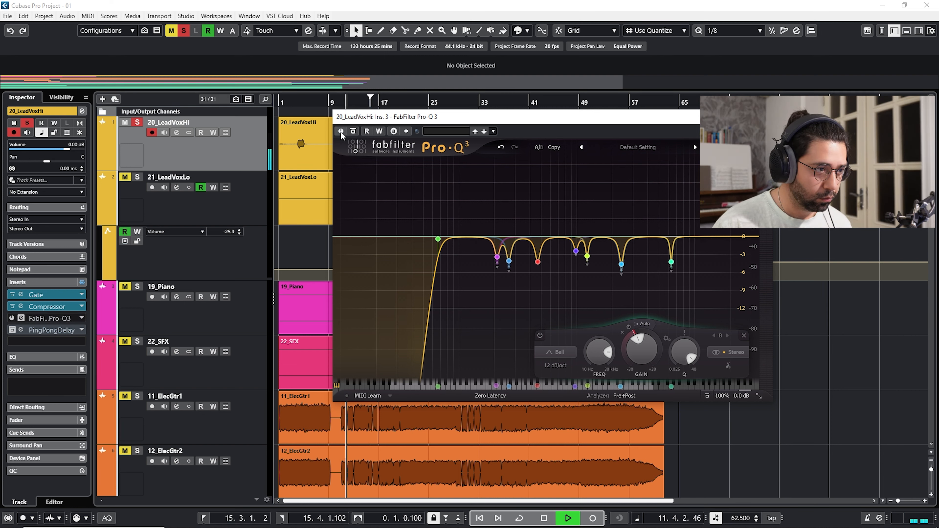
click(341, 131)
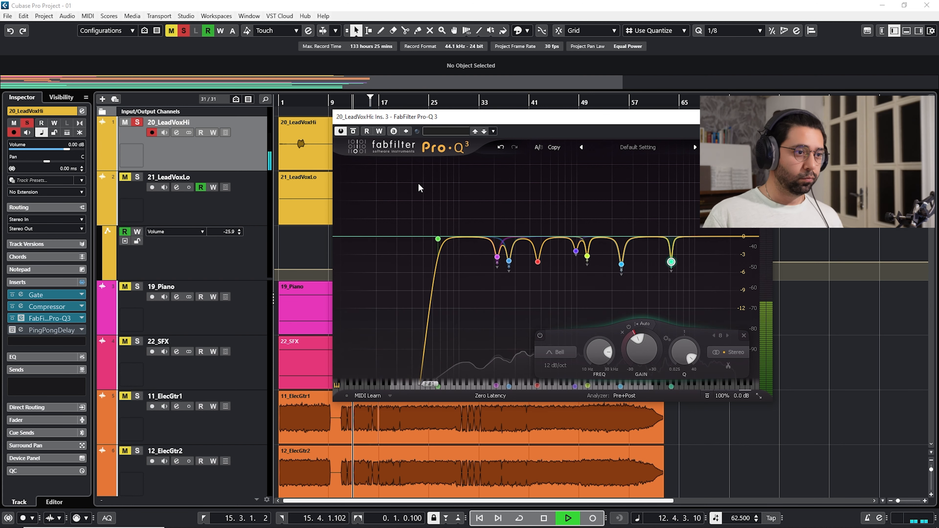
click(341, 132)
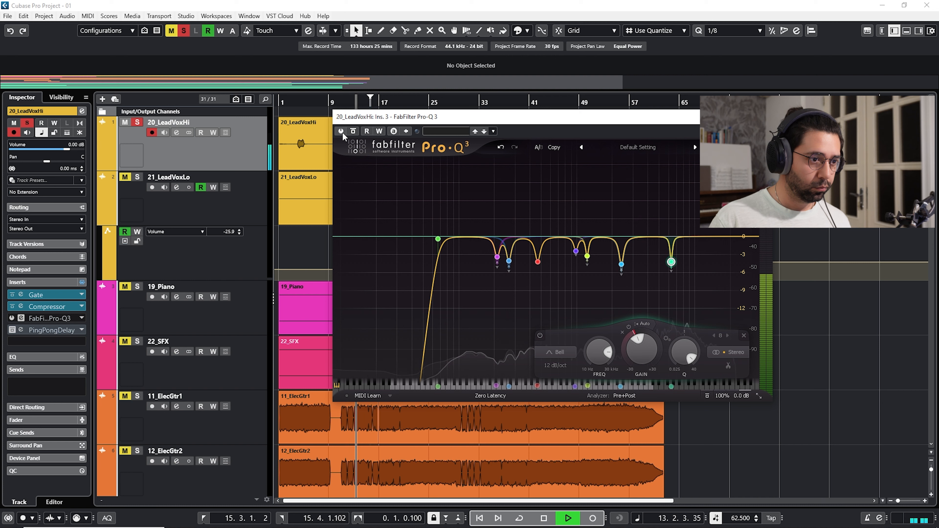
key(space)
key(space)
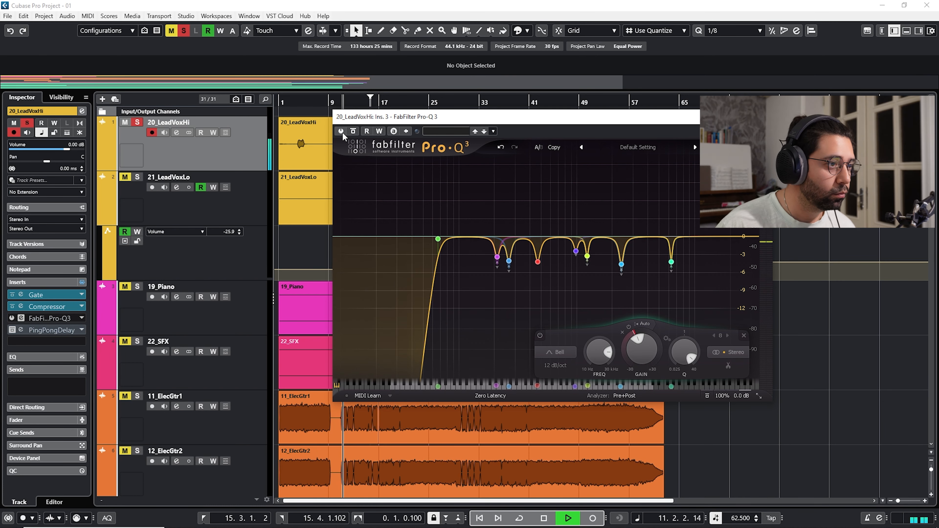
key(space)
click(340, 132)
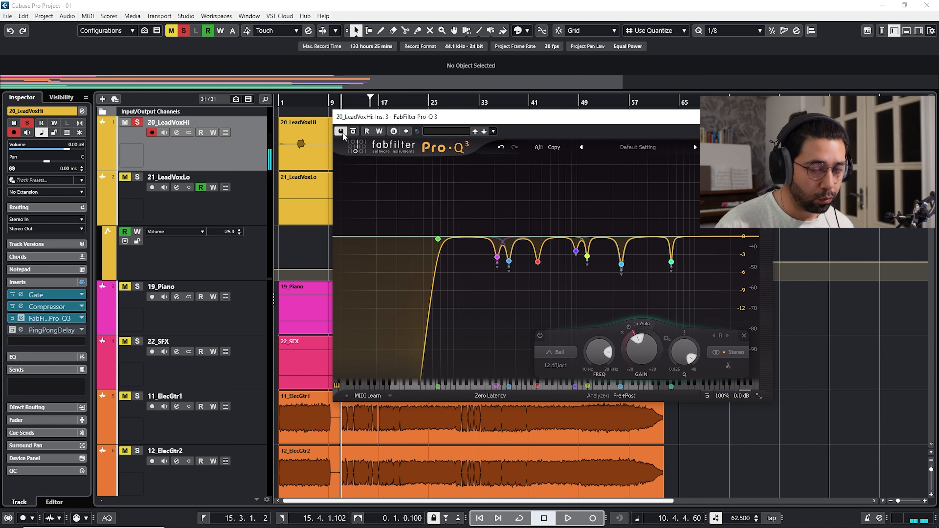
key(space)
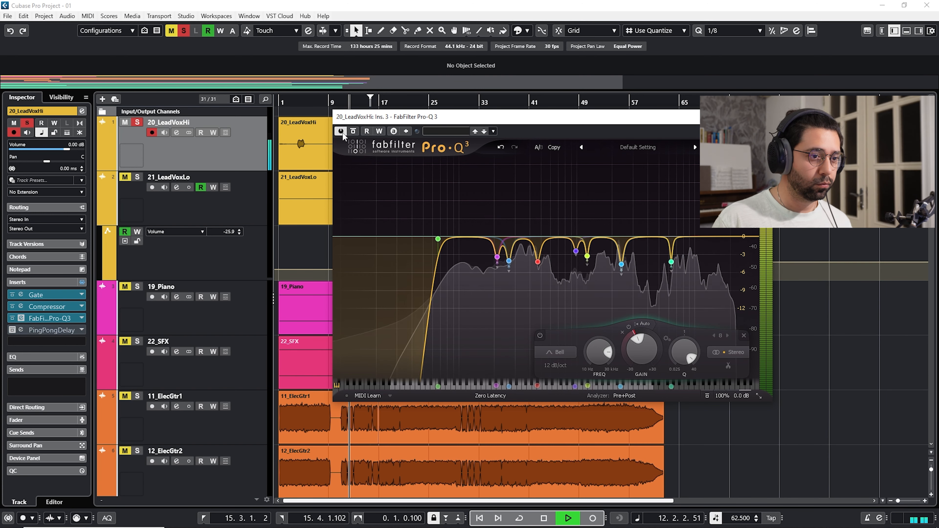
key(space)
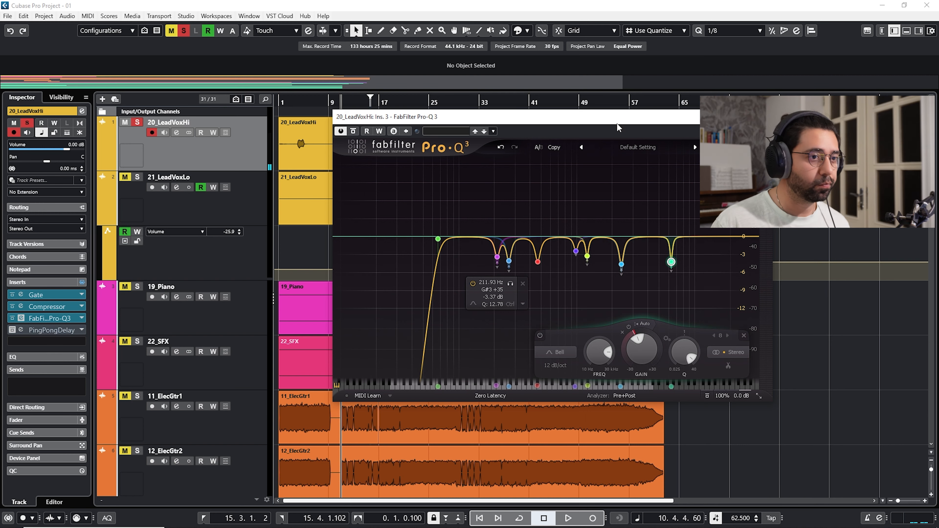
Step: Close the Pro-Q 3 window and reactivate the PingPongDelay insert on 20_LeadVoxHi
drag(611, 122, 592, 120)
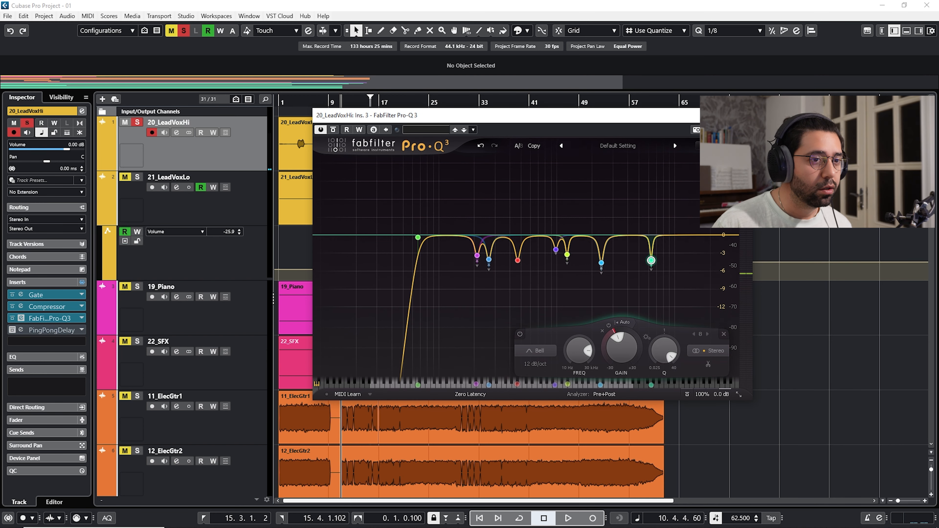
click(742, 115)
click(227, 207)
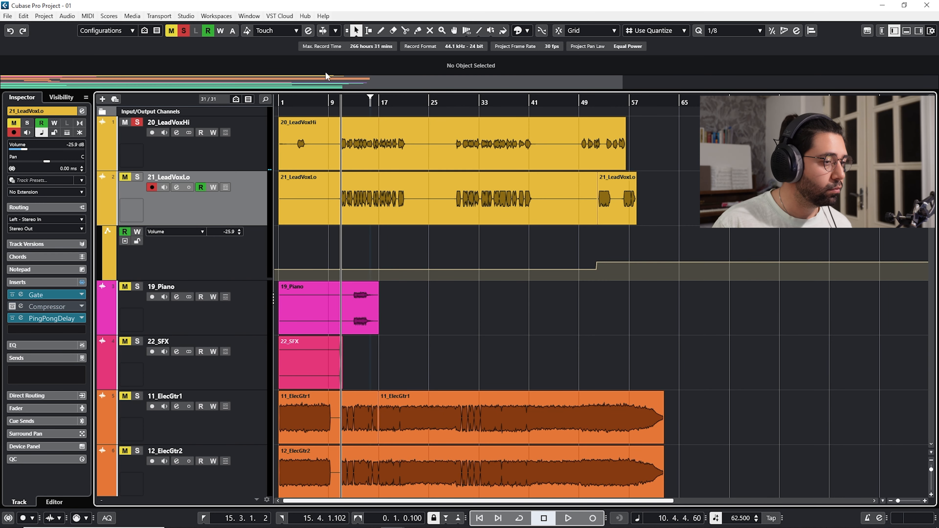
drag(354, 106, 318, 124)
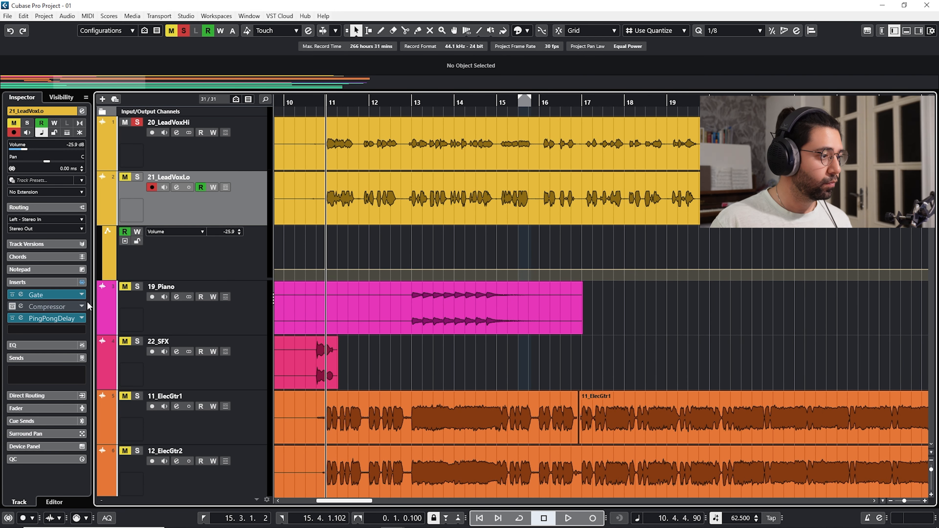
key(Up)
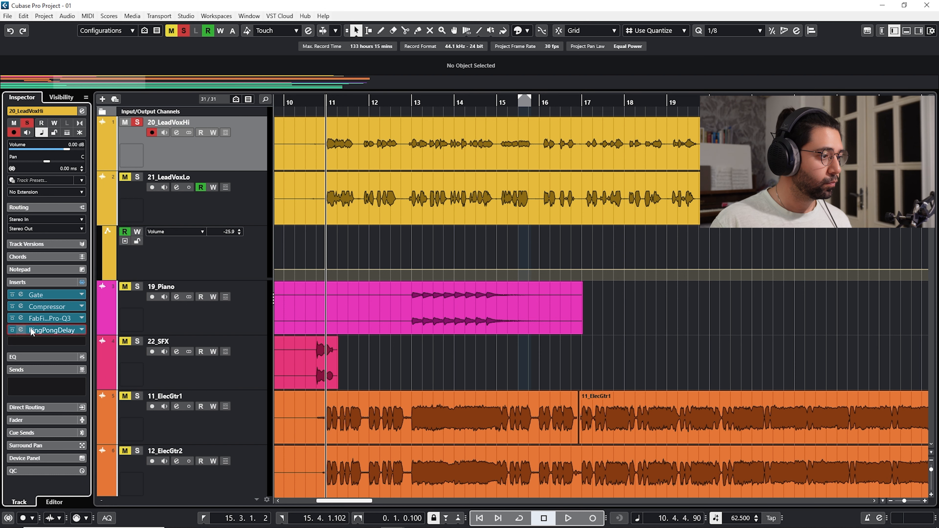
Step: Play the soloed lead vocal briefly, stop playback, and clear all solos in the project
key(space)
click(210, 207)
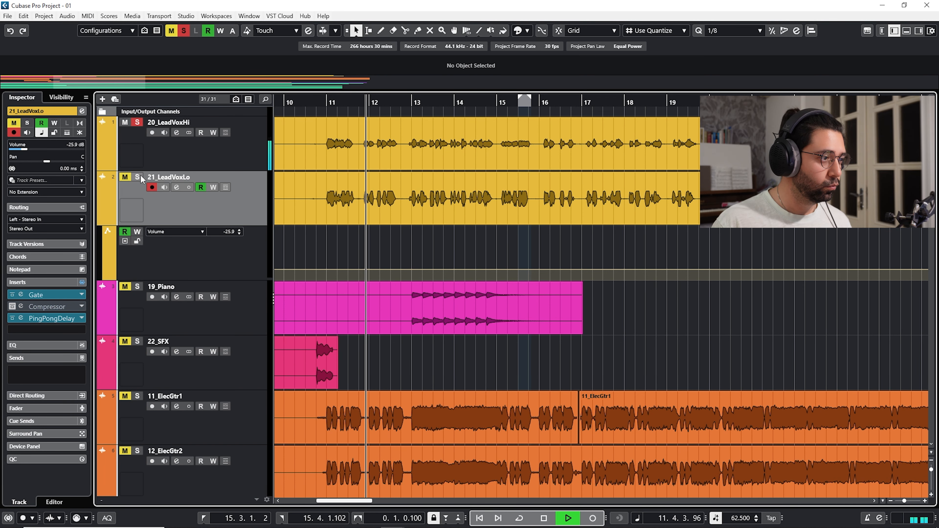
key(space)
click(184, 30)
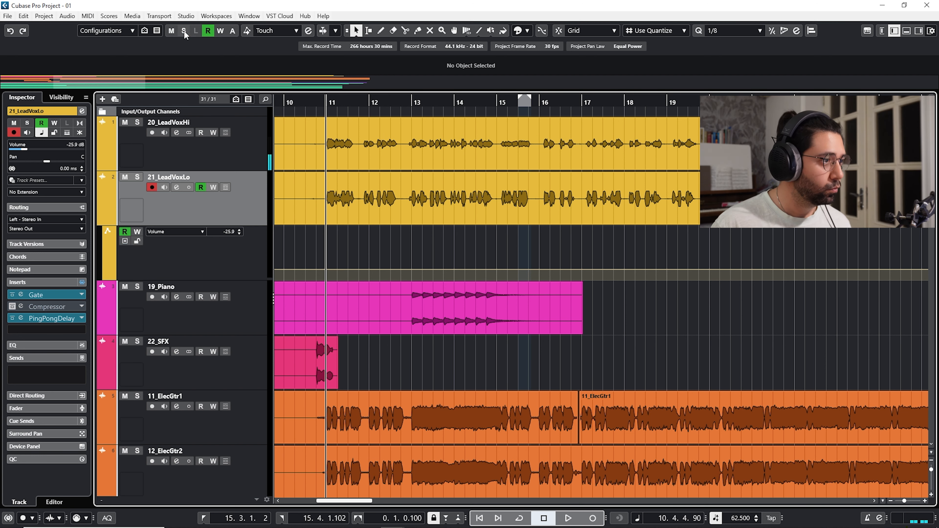
Step: Move PingPongDelay down one insert slot on 20_LeadVoxHi to free the slot before it, and deactivate the delay
click(250, 151)
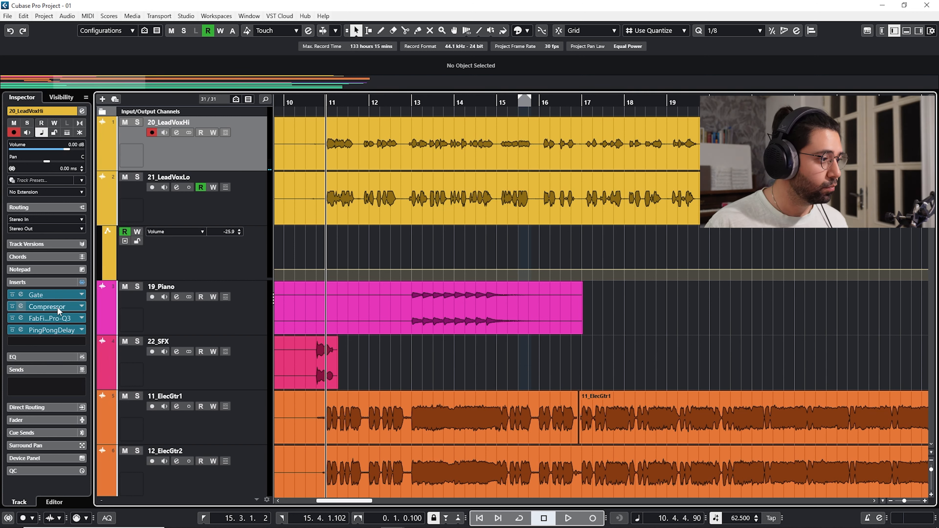
drag(47, 333, 45, 342)
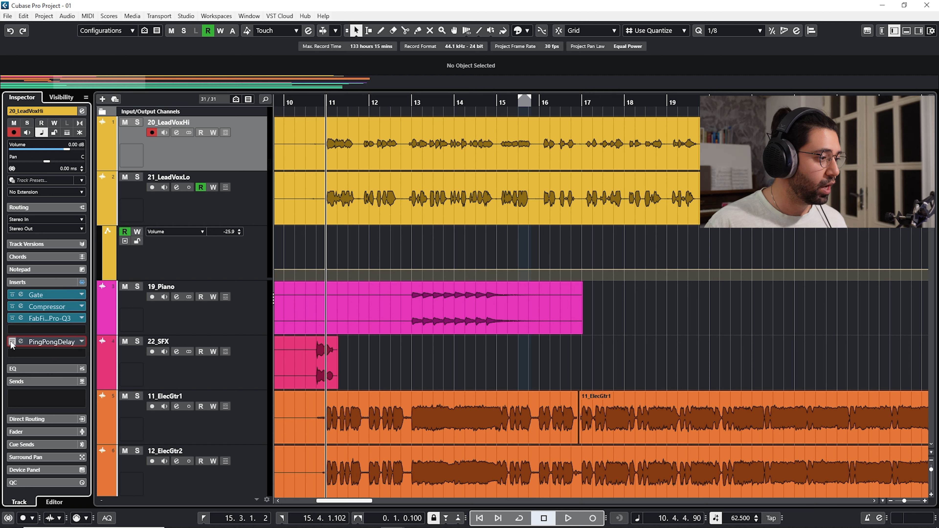
click(49, 329)
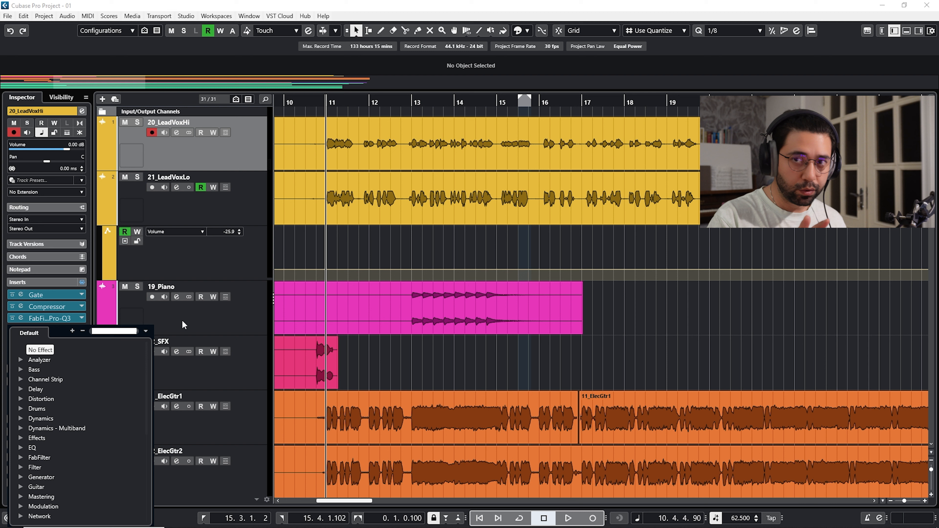
click(343, 151)
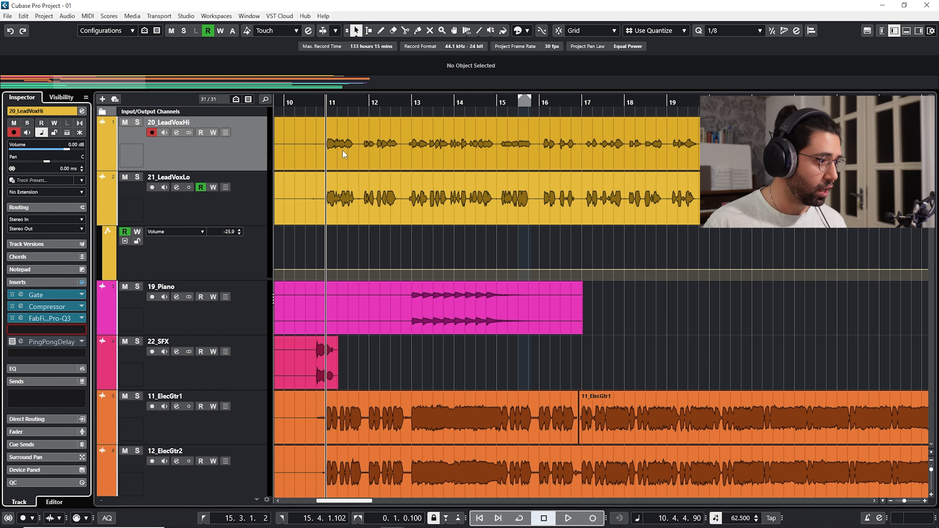
Step: Search the available insert effects for "eq" and browse the equalizer plug-ins without loading one
click(82, 331)
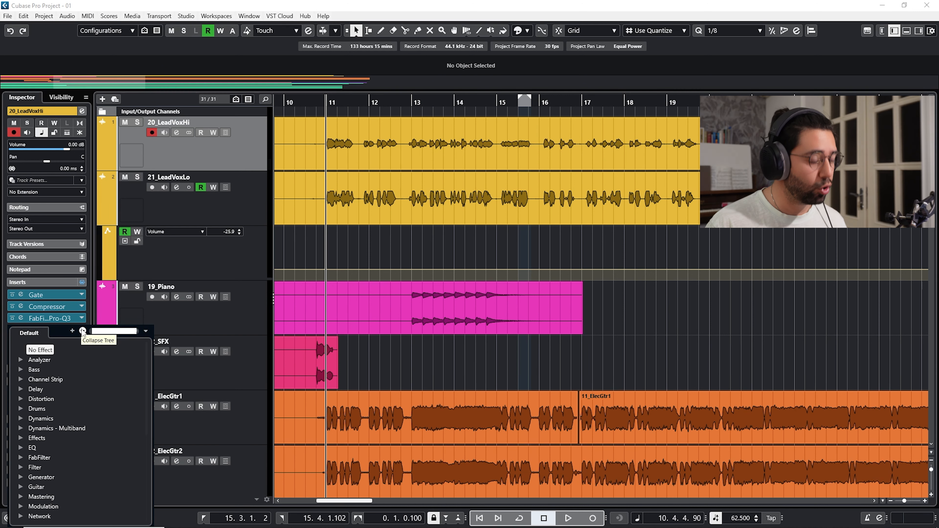
text(eq)
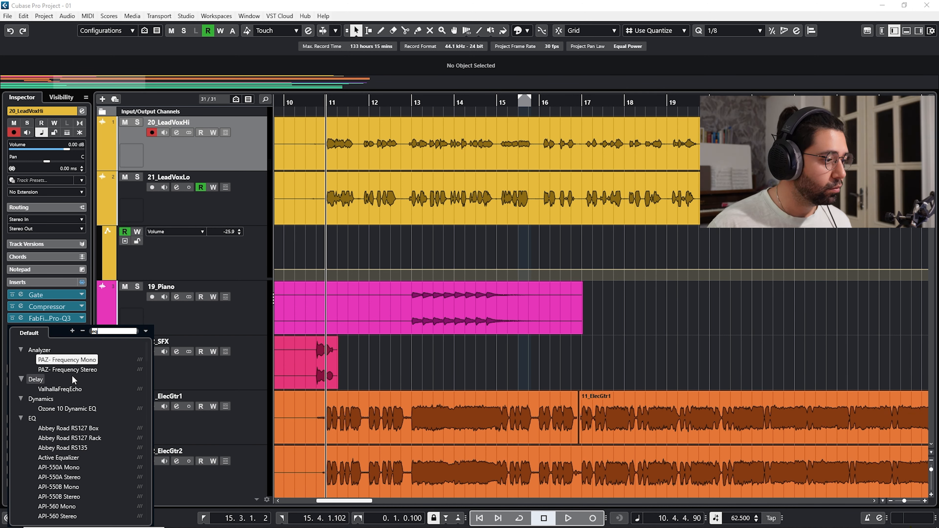
scroll(88, 407, down, 2)
scroll(88, 407, down, 10)
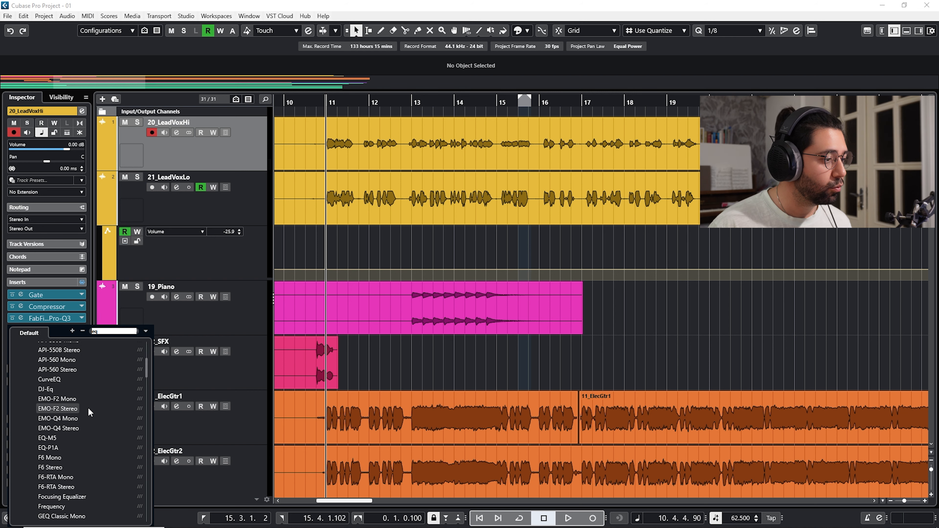
scroll(88, 407, down, 8)
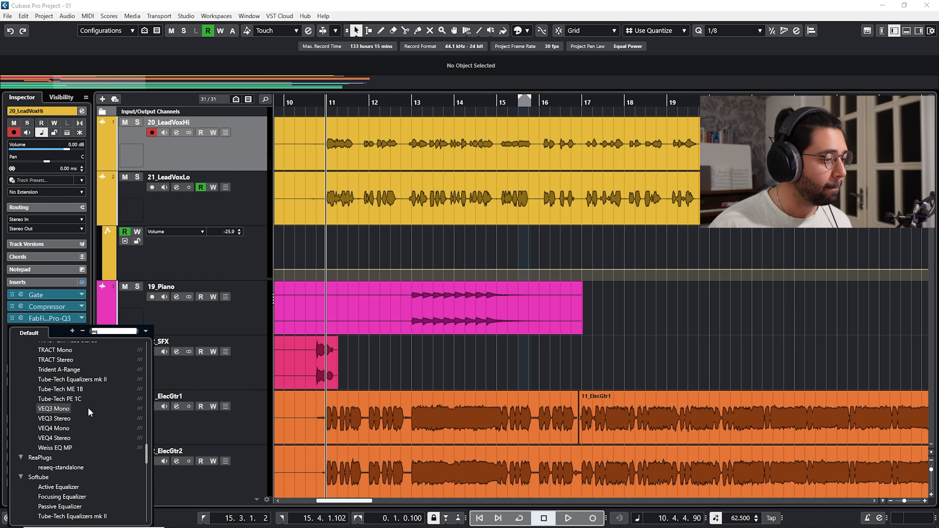
scroll(88, 409, up, 20)
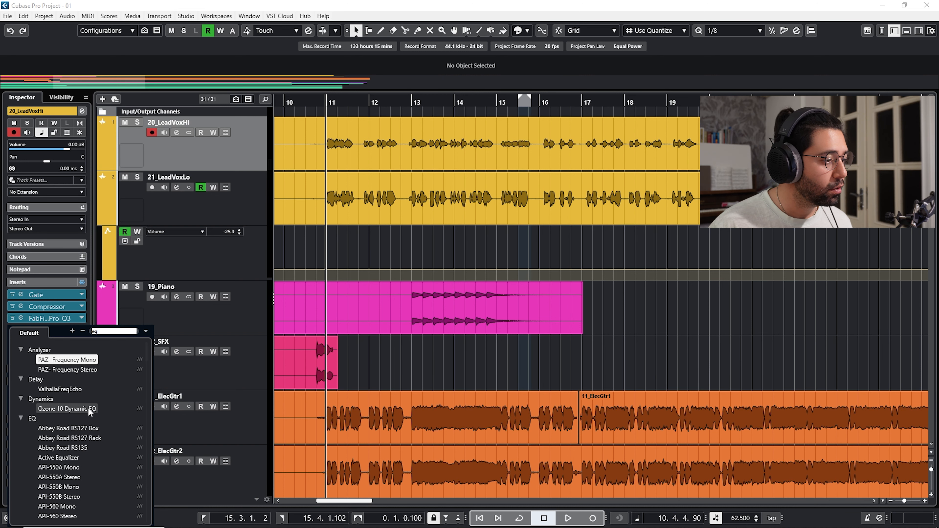
scroll(90, 439, down, 2)
scroll(90, 439, down, 10)
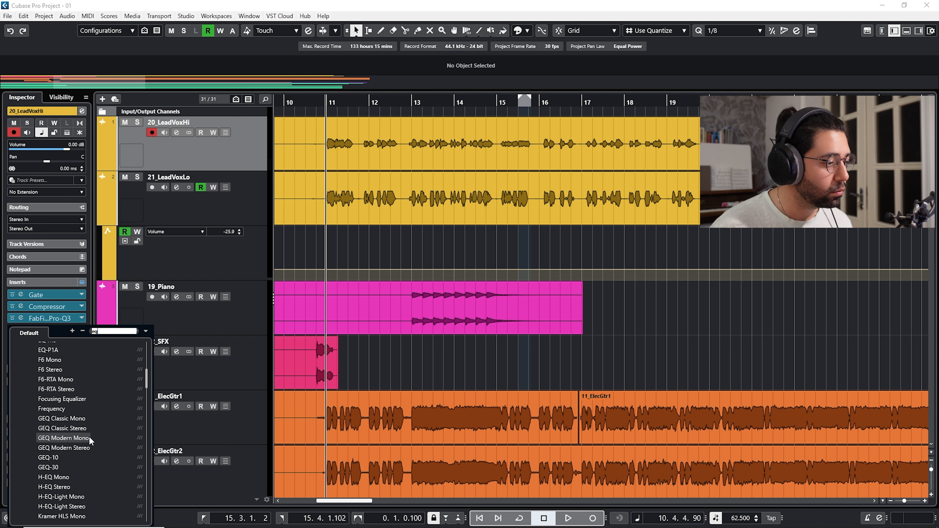
scroll(90, 439, down, 10)
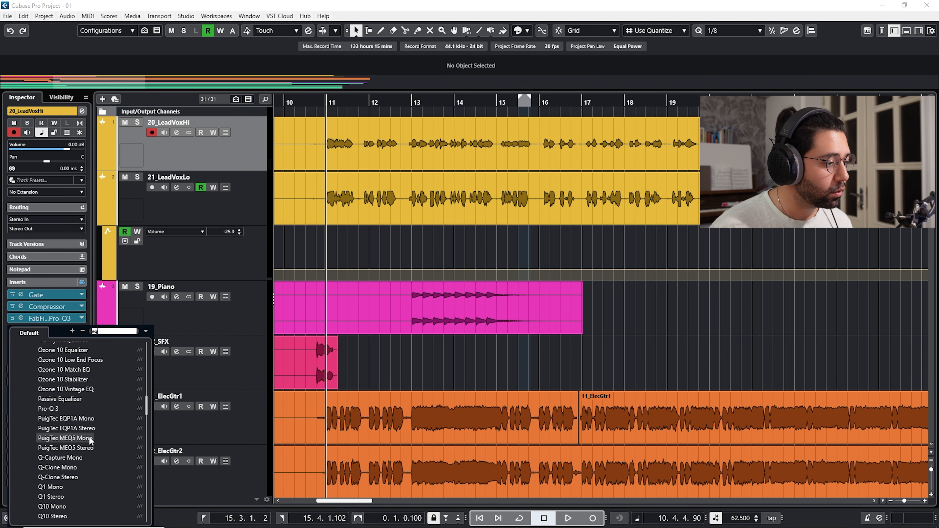
scroll(88, 436, down, 2)
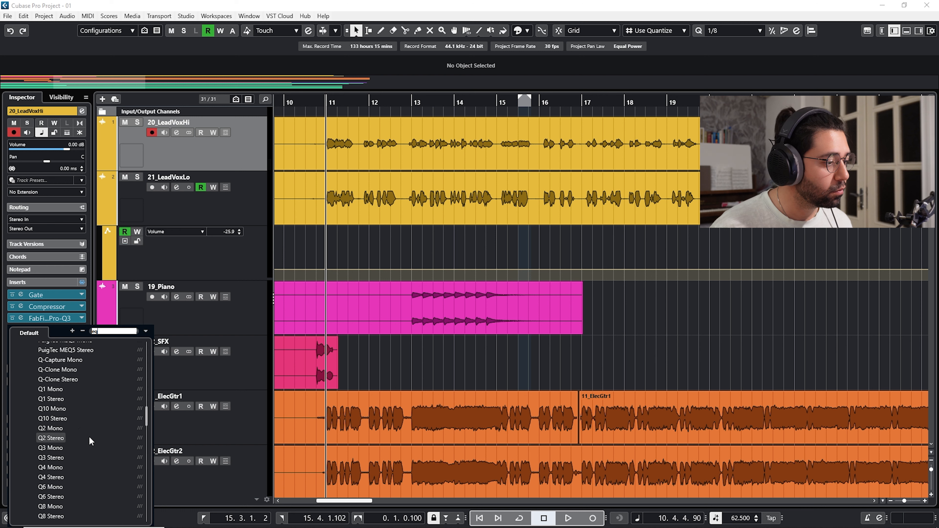
scroll(89, 436, down, 2)
scroll(88, 436, down, 2)
scroll(88, 436, down, 5)
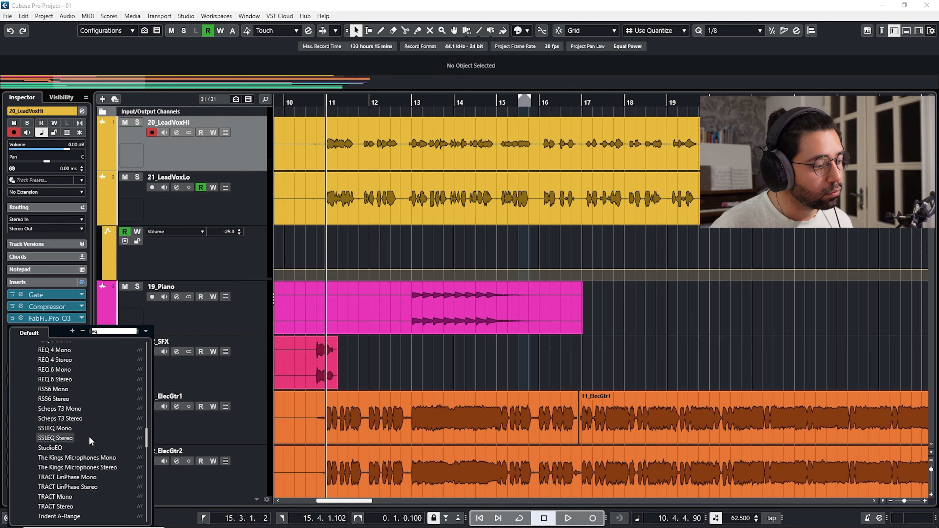
scroll(89, 435, up, 15)
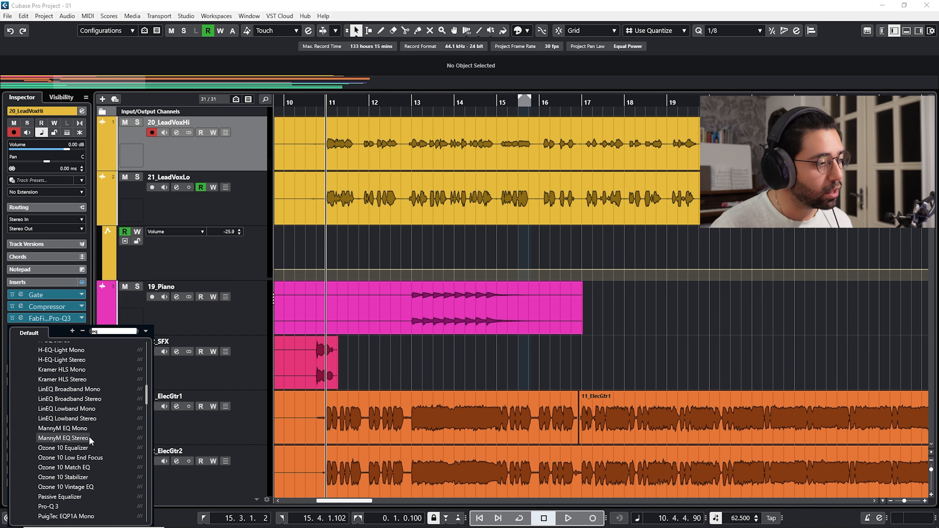
click(238, 206)
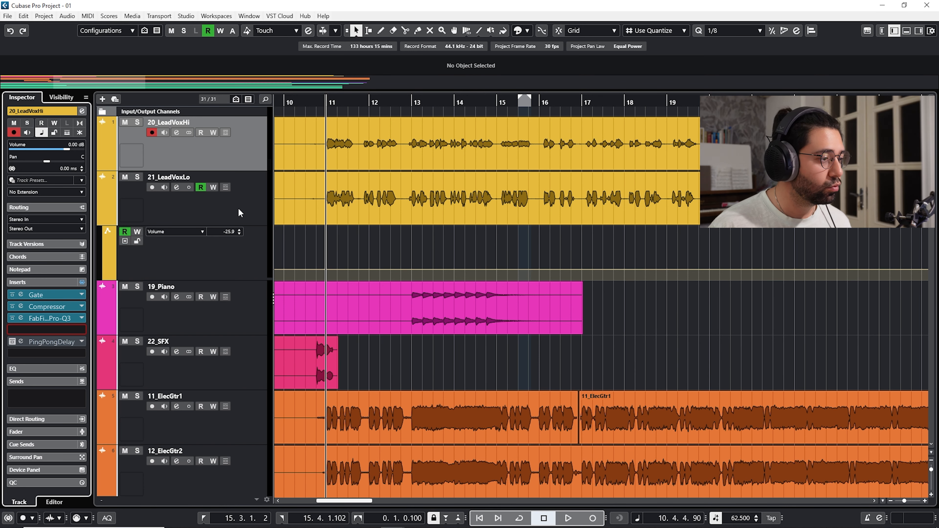
Step: Search the effects for "fab" and load a second FabFilter Pro-Q 3 in the empty insert slot before PingPongDelay
click(71, 329)
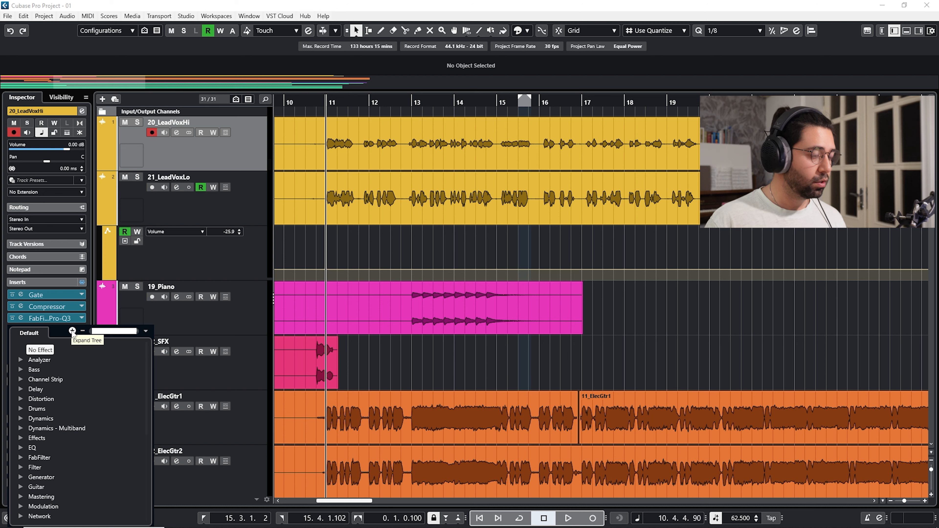
text(fab)
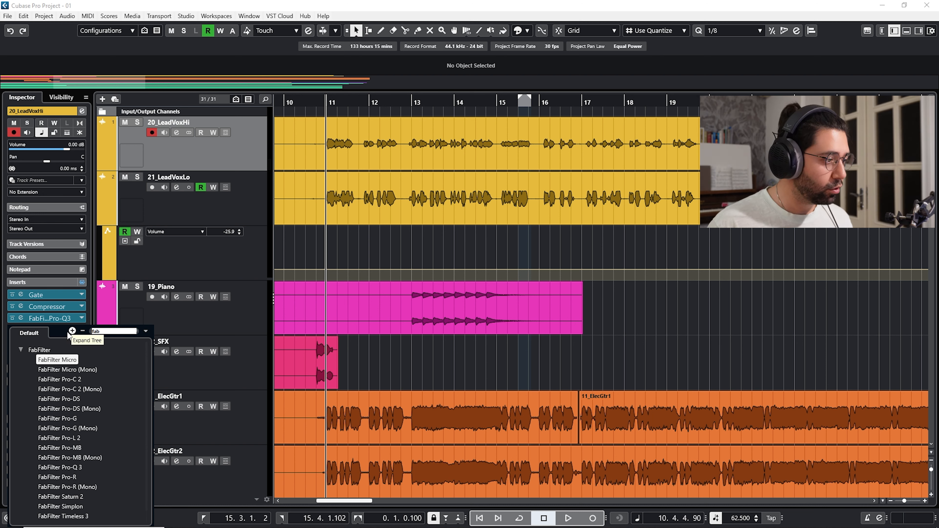
click(72, 467)
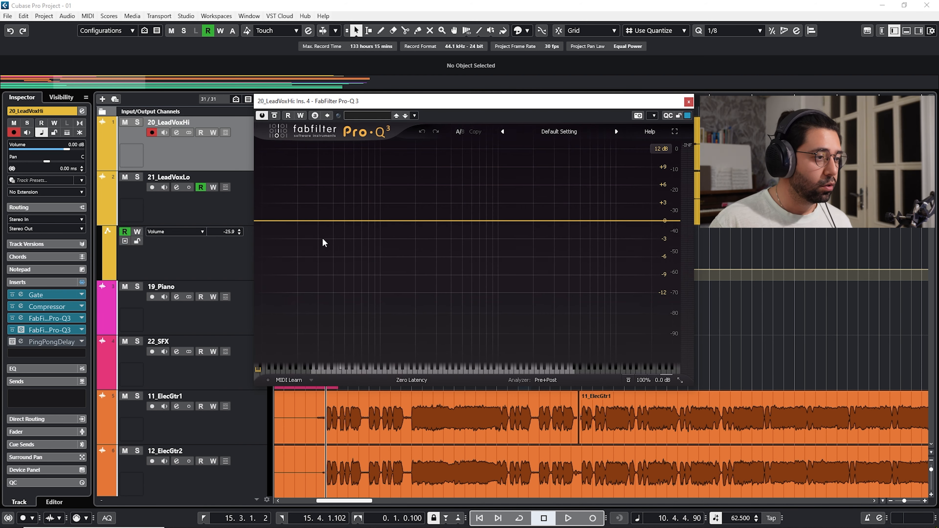
Step: Add a low cut band in the second Pro-Q 3 with a Brickwall slope and a frequency of 50 Hz
click(260, 222)
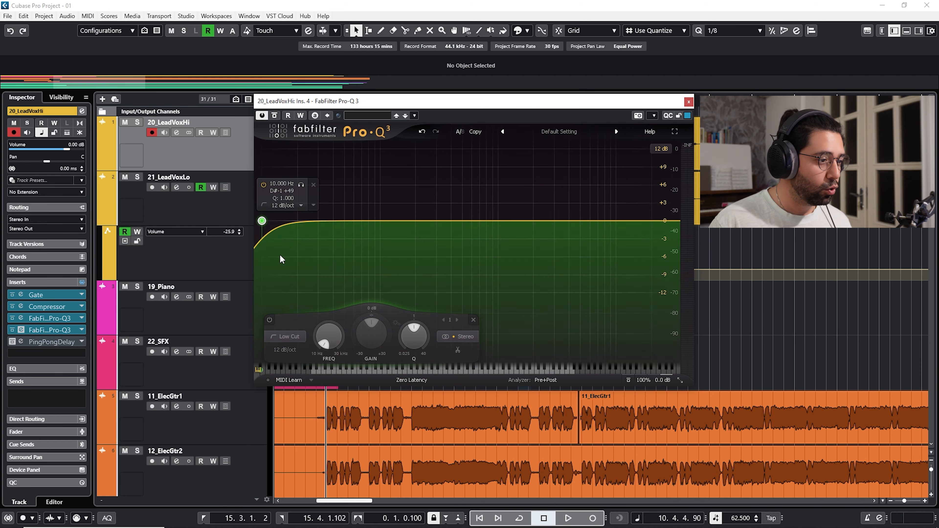
click(286, 349)
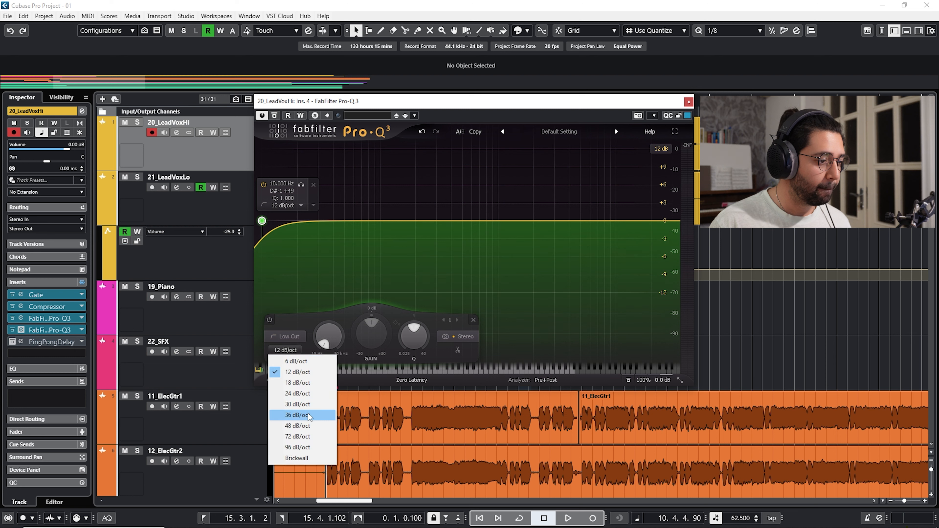
click(307, 458)
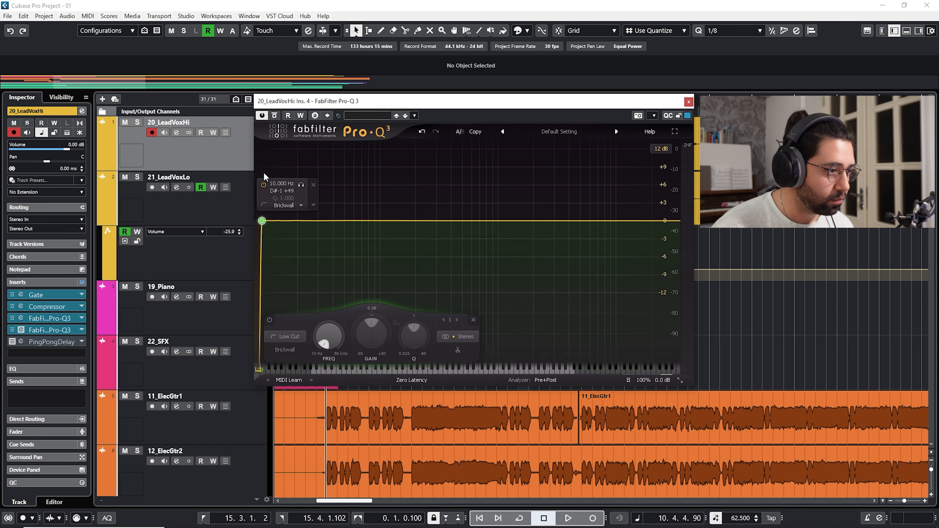
double_click(329, 336)
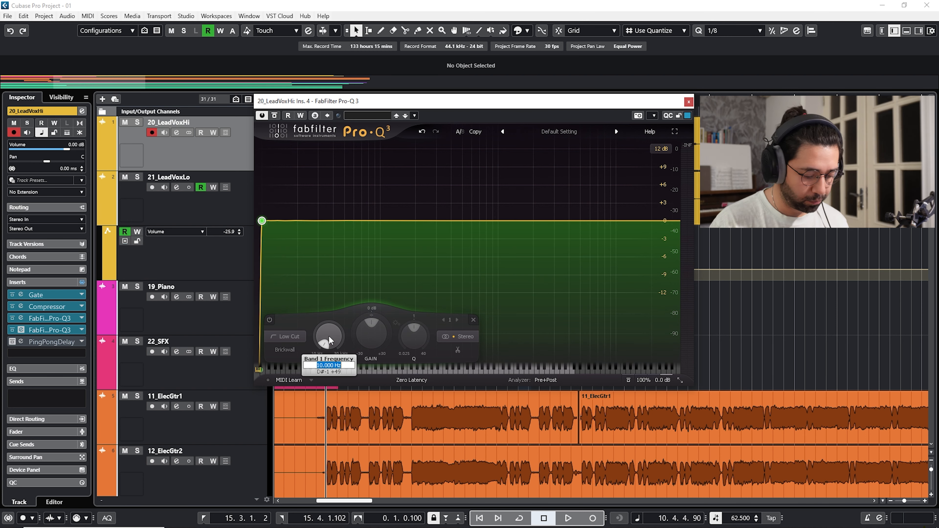
text(50)
key(Return)
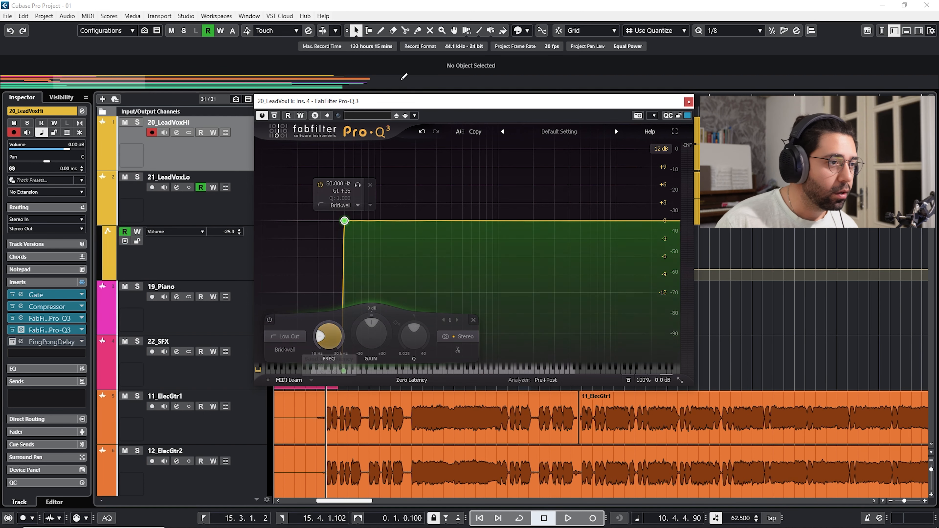
Step: Add a bell boost of about +2 dB near 89 Hz in the second Pro-Q 3 and start playback
drag(420, 99, 394, 95)
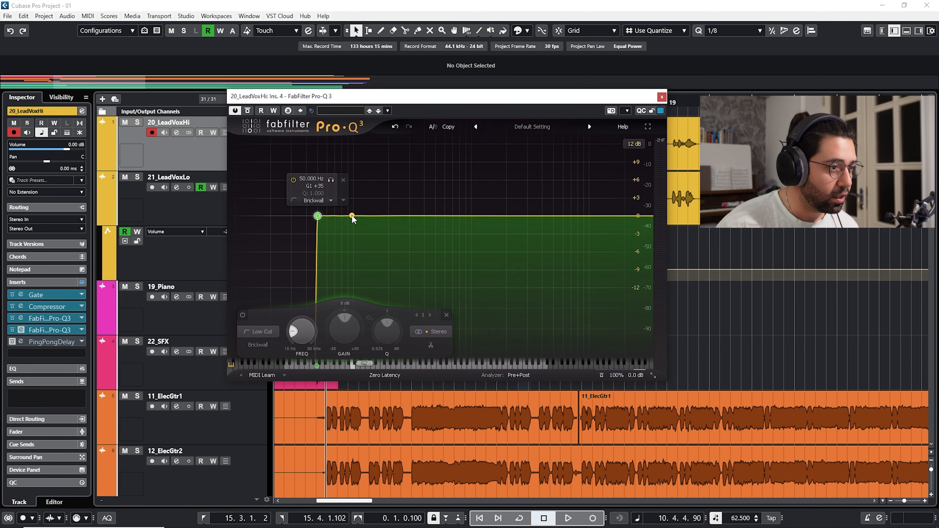
drag(353, 216, 346, 203)
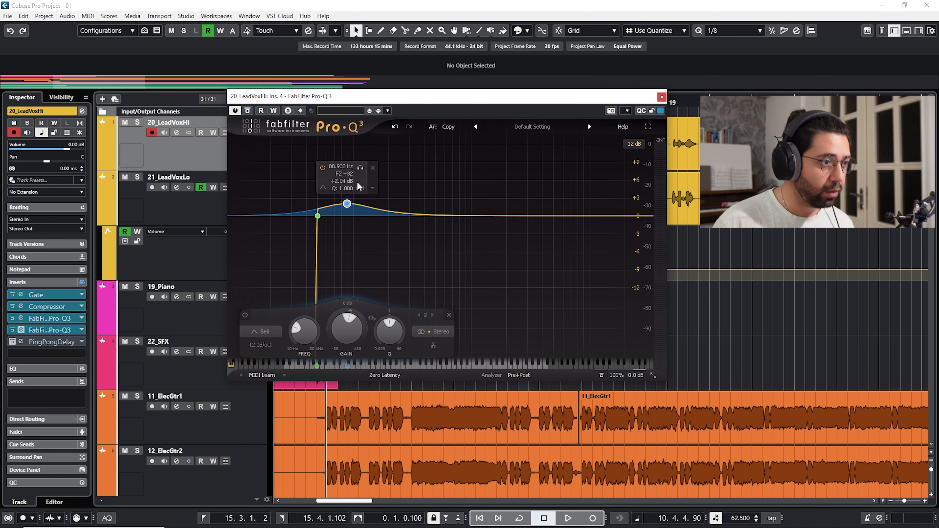
key(space)
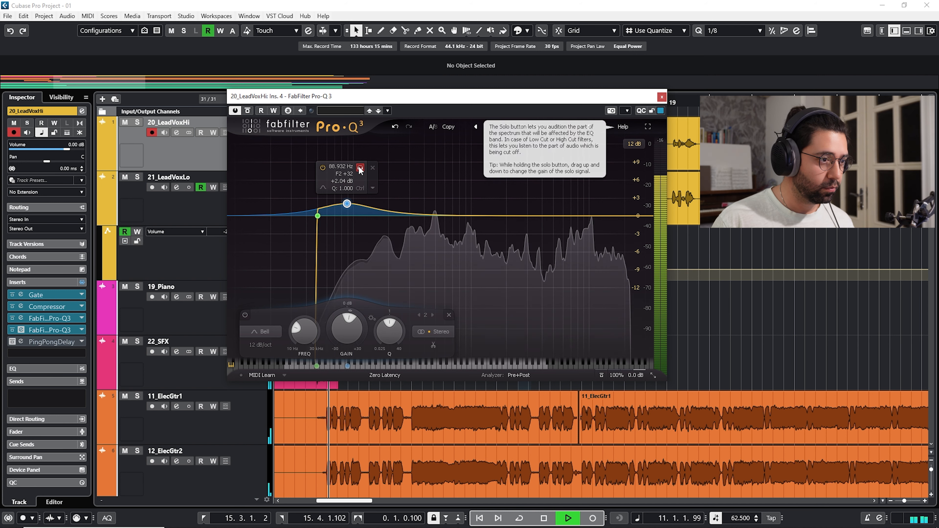
Step: Solo 20_LeadVoxHi and retune the bell band to about 104 Hz and +1.9 dB, auditioning the band alone during playback
drag(359, 167, 374, 171)
click(137, 123)
mouse_move(364, 168)
mouse_down()
mouse_move(354, 166)
mouse_move(390, 170)
mouse_move(370, 170)
mouse_up()
drag(350, 328, 351, 334)
key(space)
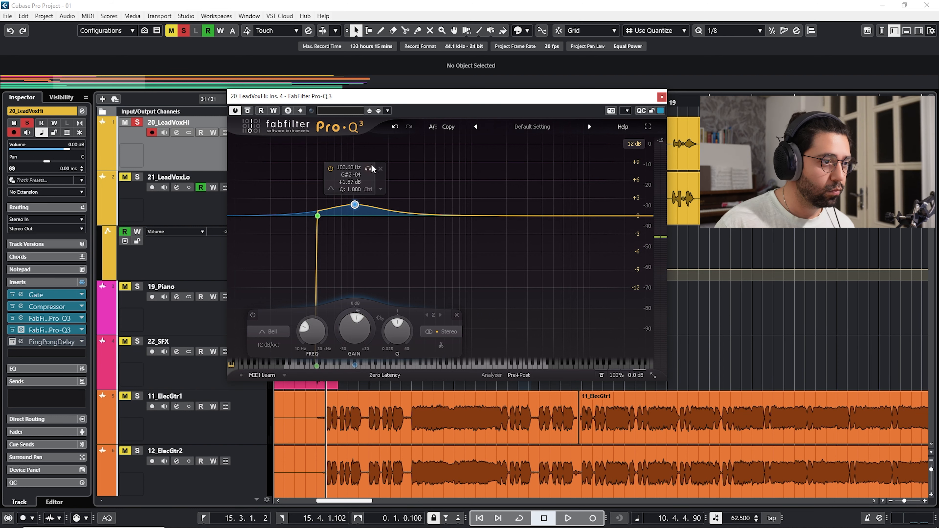
key(space)
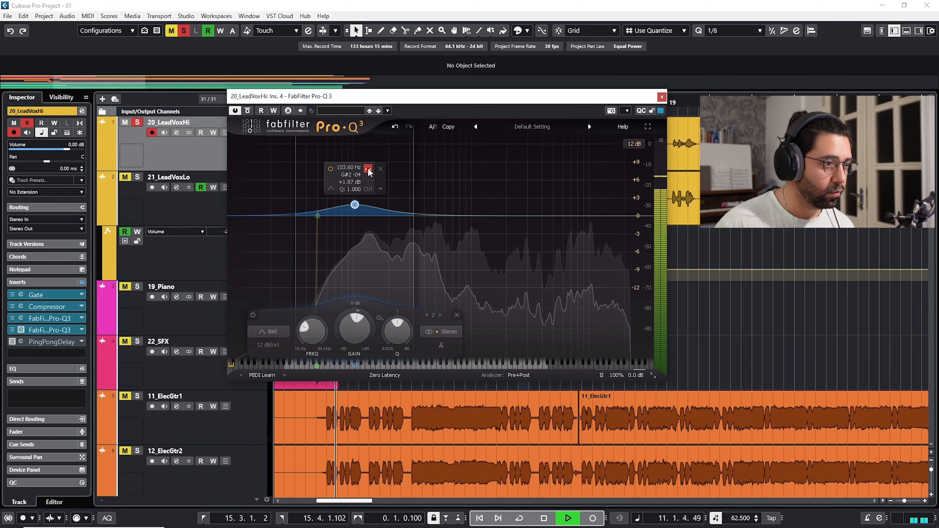
key(space)
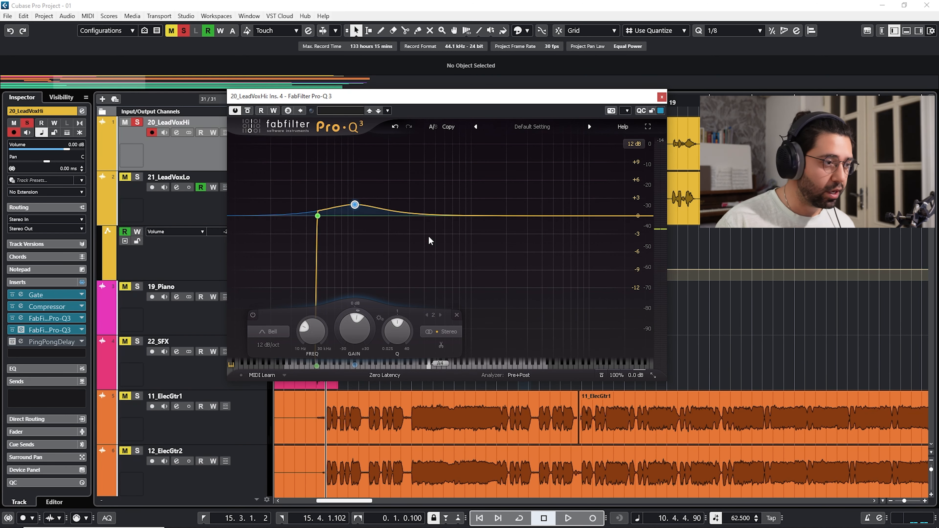
Step: Compare 20_LeadVoxHi with the second Pro-Q 3 bypassed and active during playback, and close the plug-in window
drag(410, 104, 459, 107)
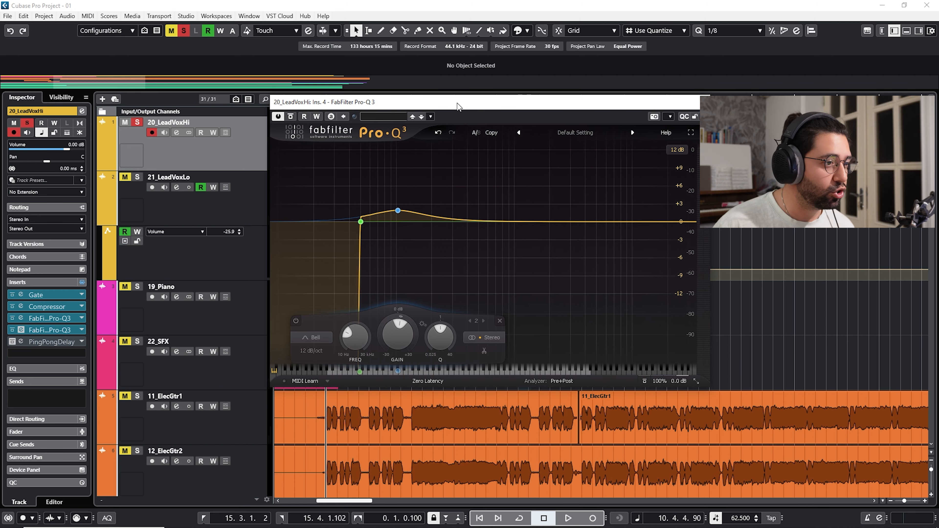
key(space)
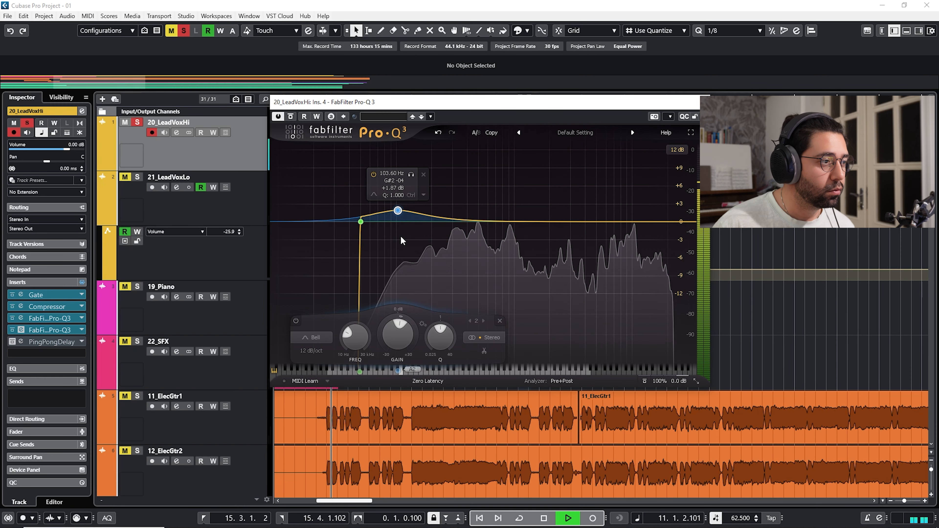
click(278, 117)
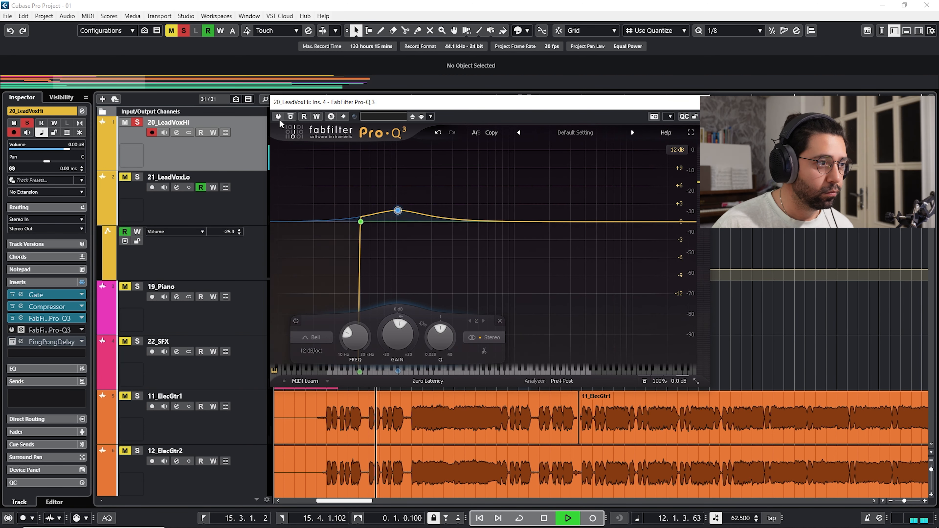
key(space)
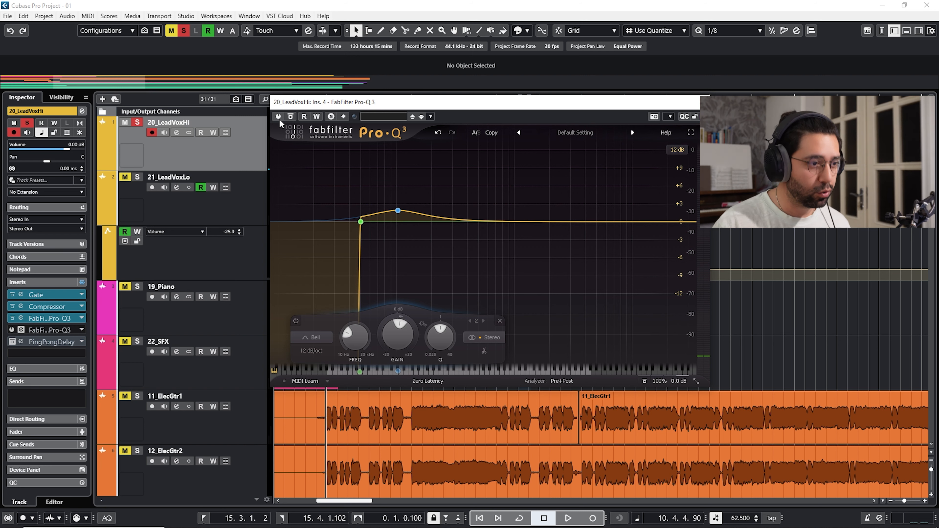
drag(279, 118, 327, 134)
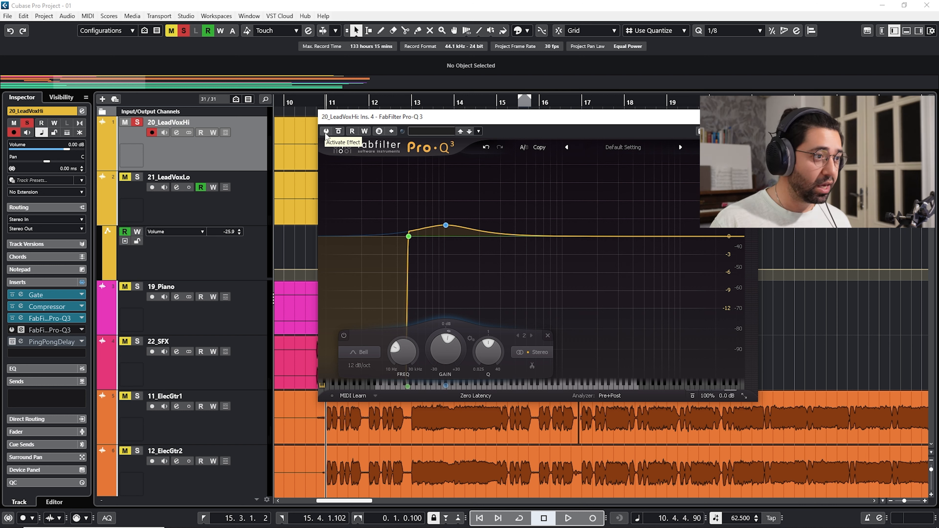
key(space)
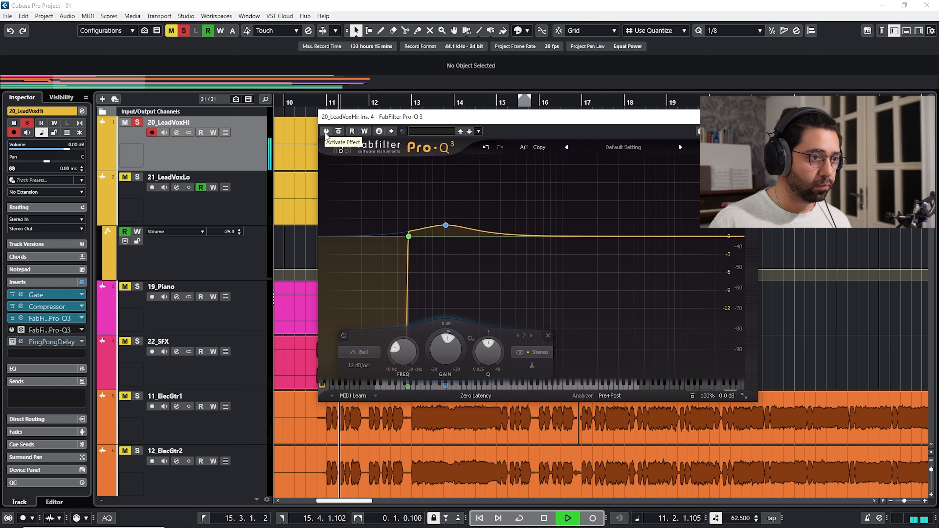
click(325, 132)
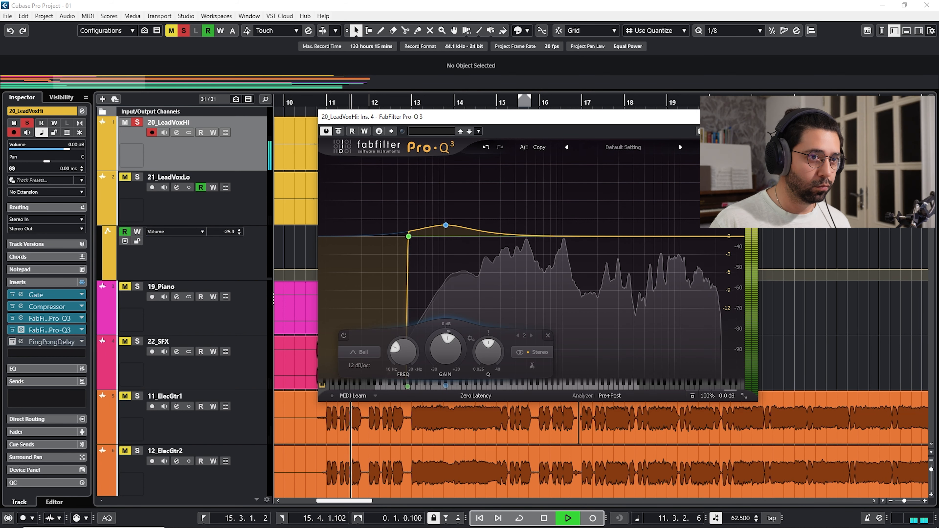
click(749, 116)
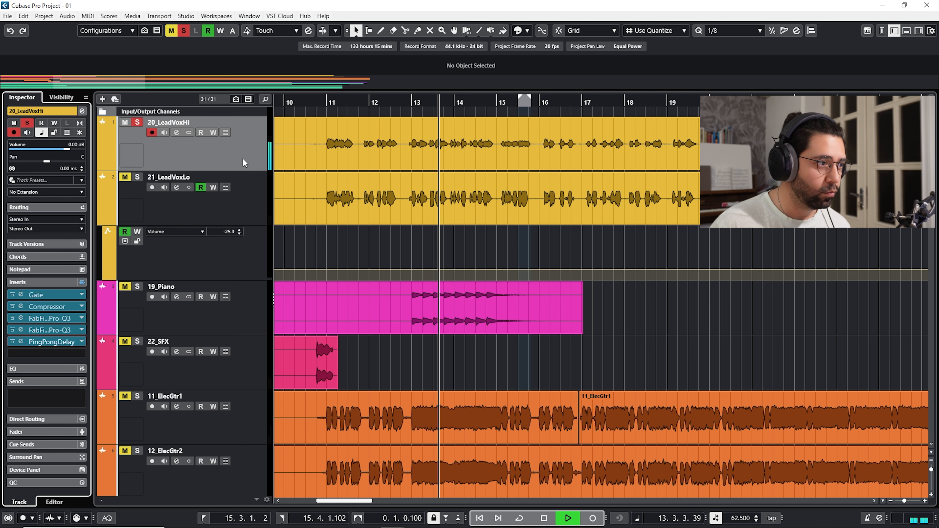
Step: Clear the existing solo, solo 21_LeadVoxLo, play it back and activate its Compressor insert
key(space)
click(185, 32)
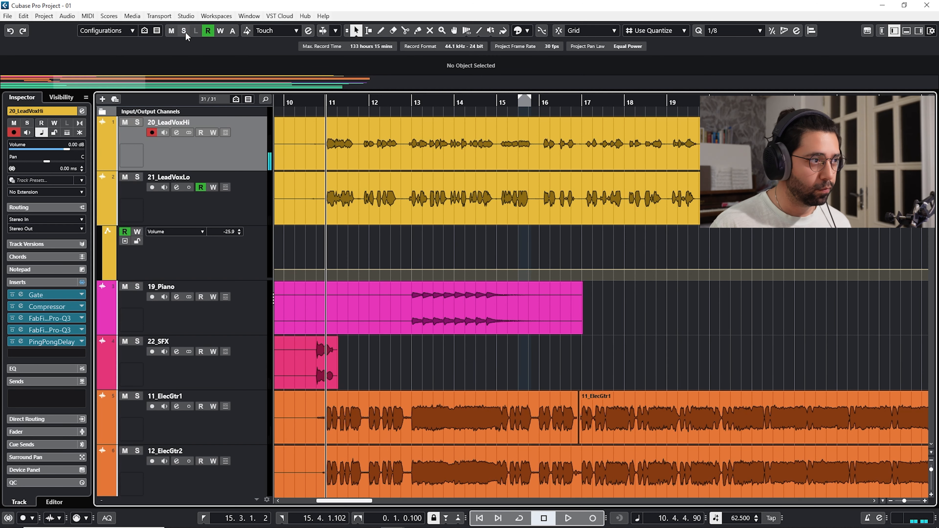
click(139, 179)
click(205, 208)
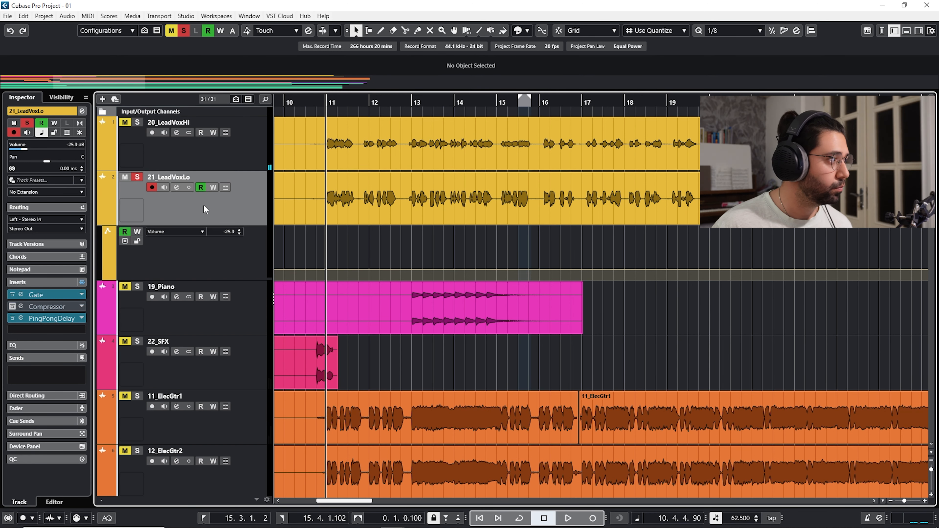
key(space)
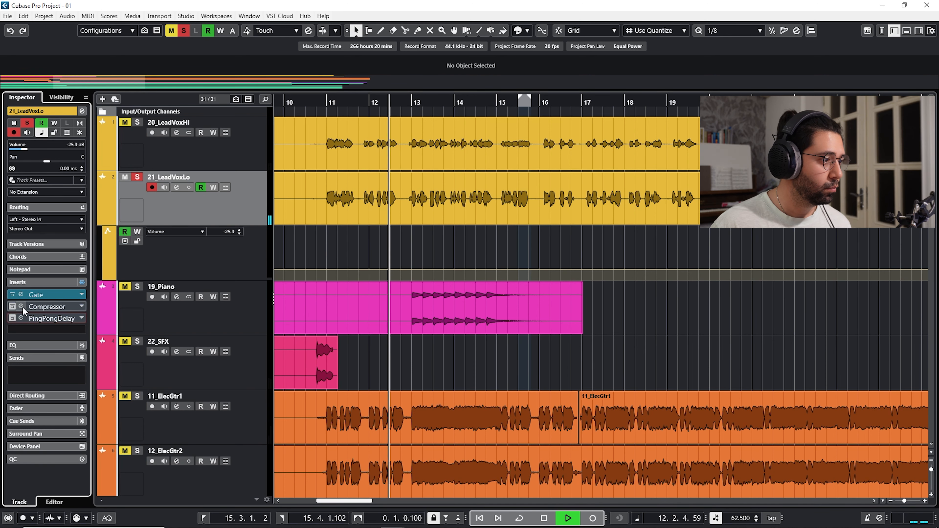
click(12, 306)
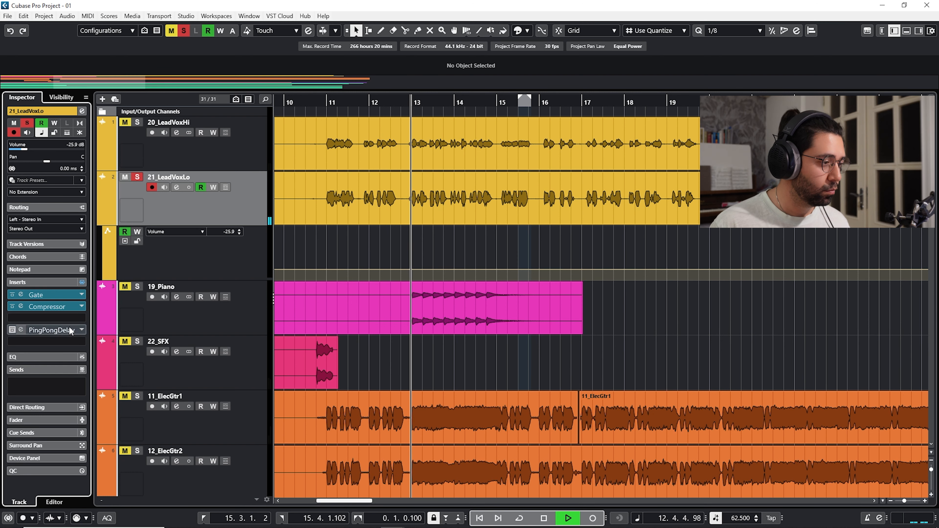
Step: Search the effects for "fab" and load FabFilter Pro-Q 3 on 21_LeadVoxLo between Compressor and PingPongDelay
click(71, 319)
text(fab)
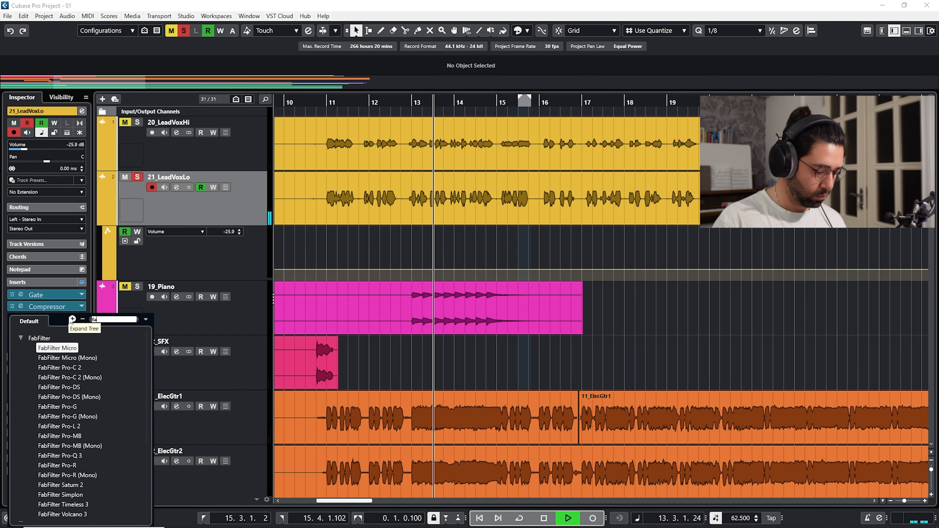
click(76, 457)
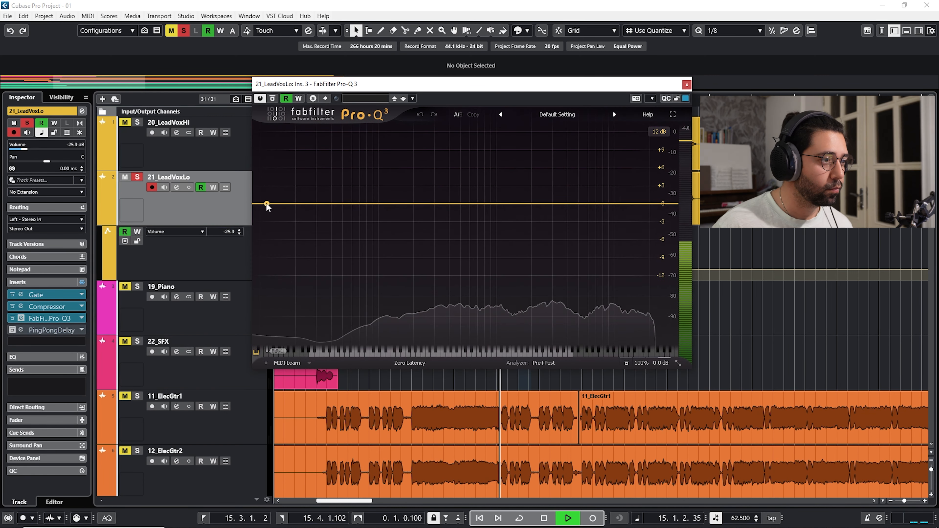
Step: Add a low cut band at about 10 Hz in the Pro-Q 3 on 21_LeadVoxLo and stop playback
click(261, 203)
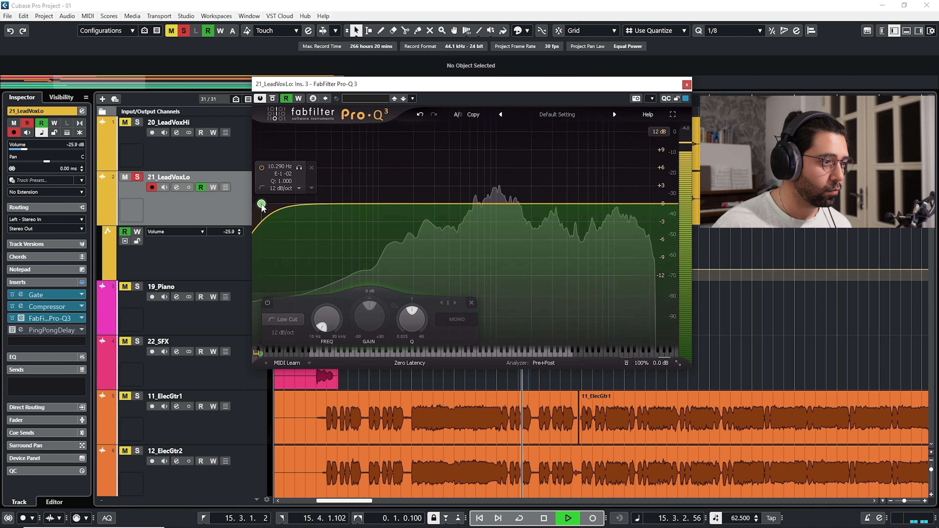
key(space)
click(283, 332)
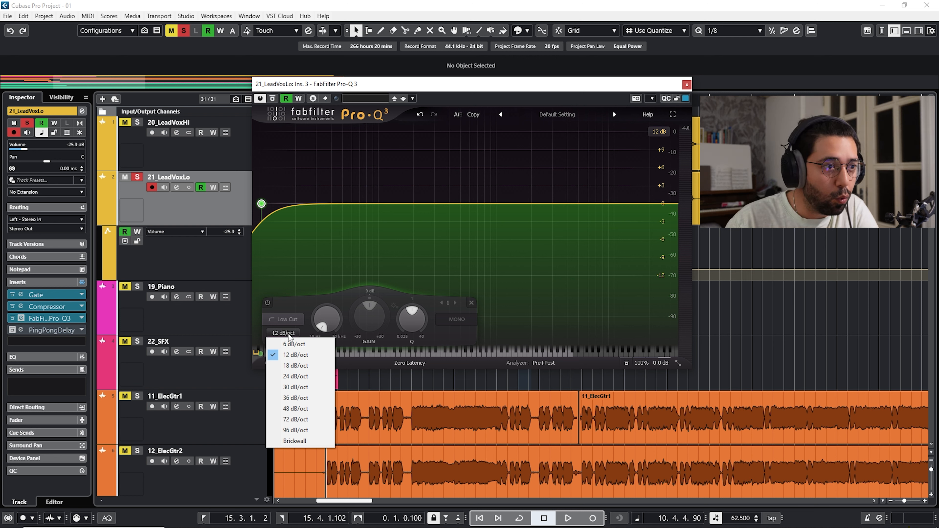
click(365, 83)
drag(365, 84, 403, 130)
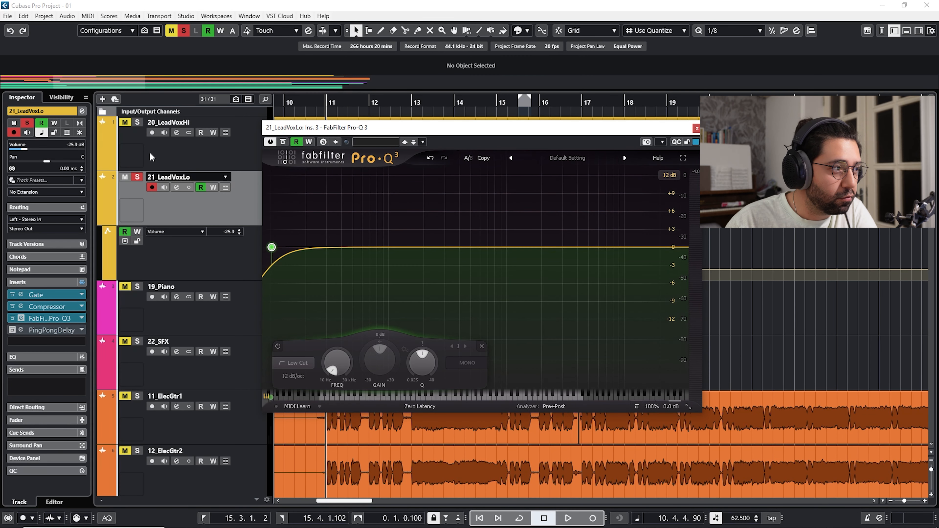
Step: Clear all solos and, during playback, add a narrow bell boost of about +11.7 dB with Q about 9.25 near 2370 Hz
click(184, 31)
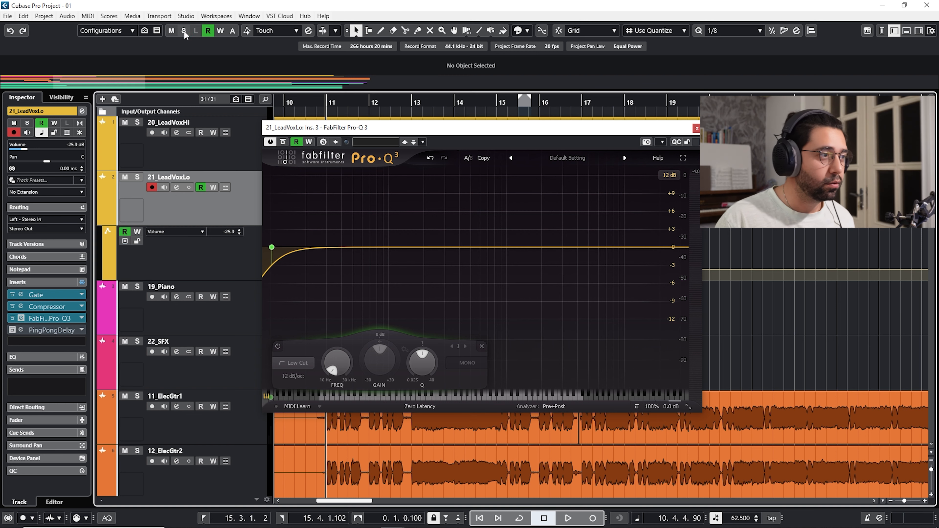
key(space)
drag(395, 127, 415, 123)
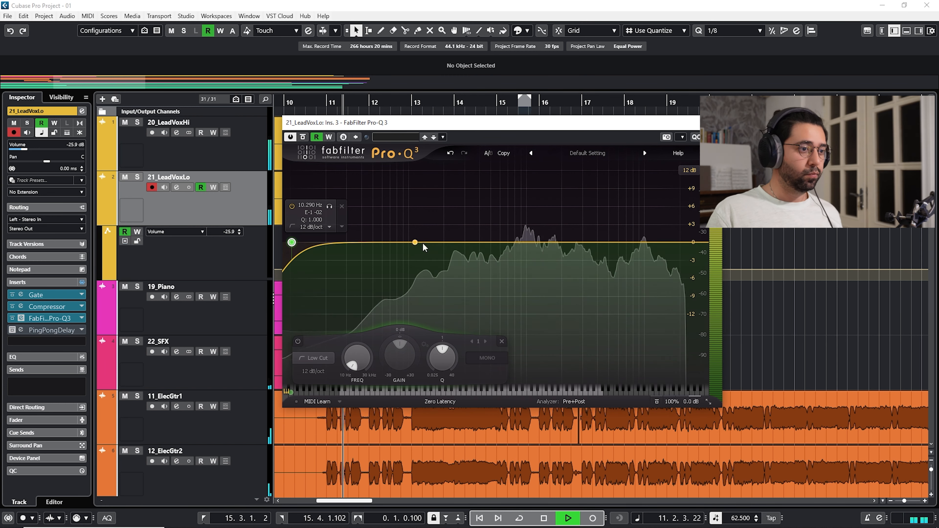
drag(452, 243, 453, 172)
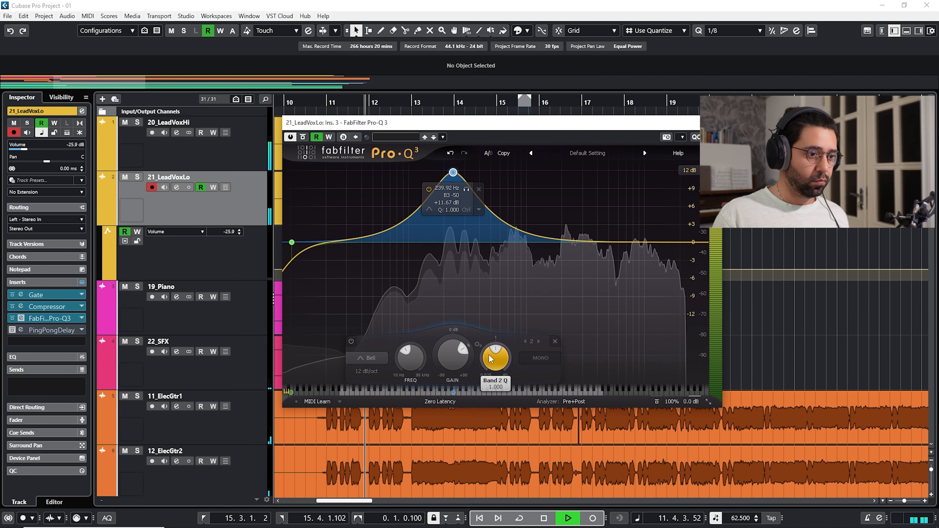
drag(495, 357, 494, 326)
drag(467, 188, 587, 167)
key(space)
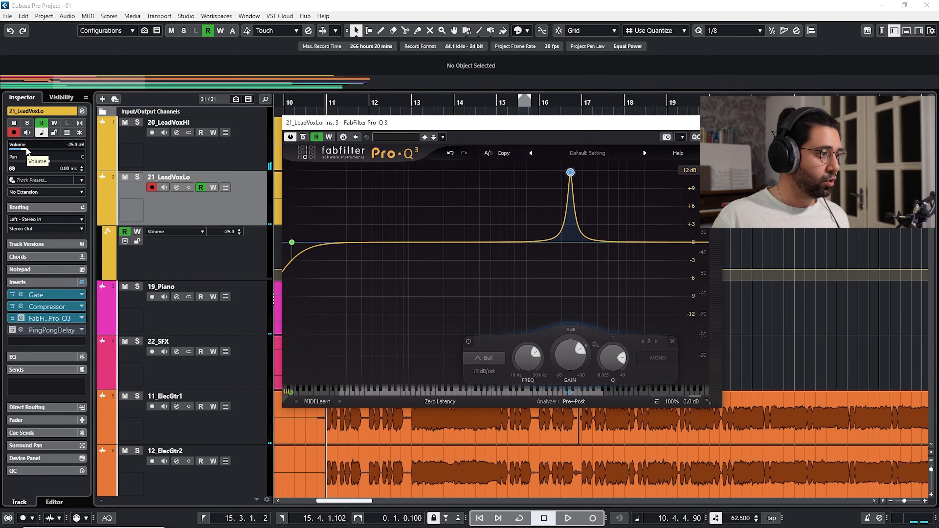
Step: Try raising the 21_LeadVoxLo volume to -9.58 dB, and audition the bell band alone while moving it to about 2607 Hz
drag(26, 152, 34, 152)
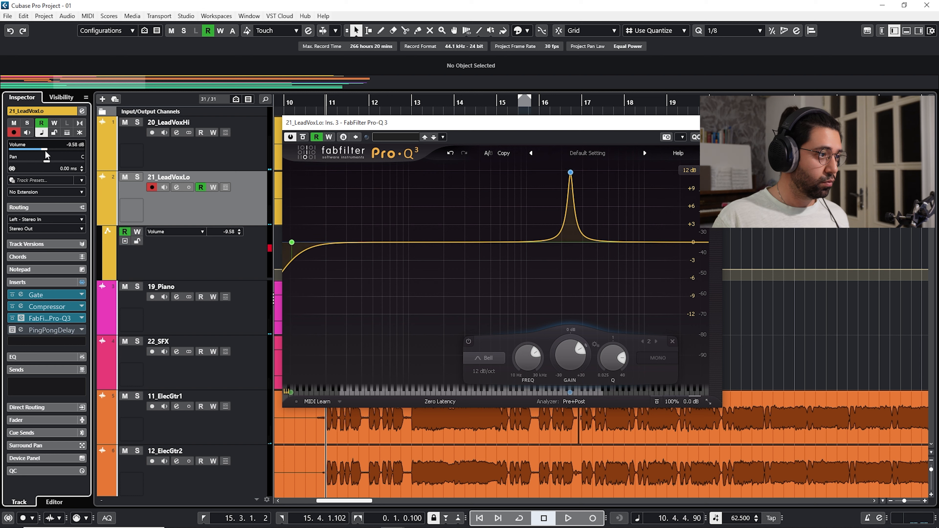
mouse_move(548, 159)
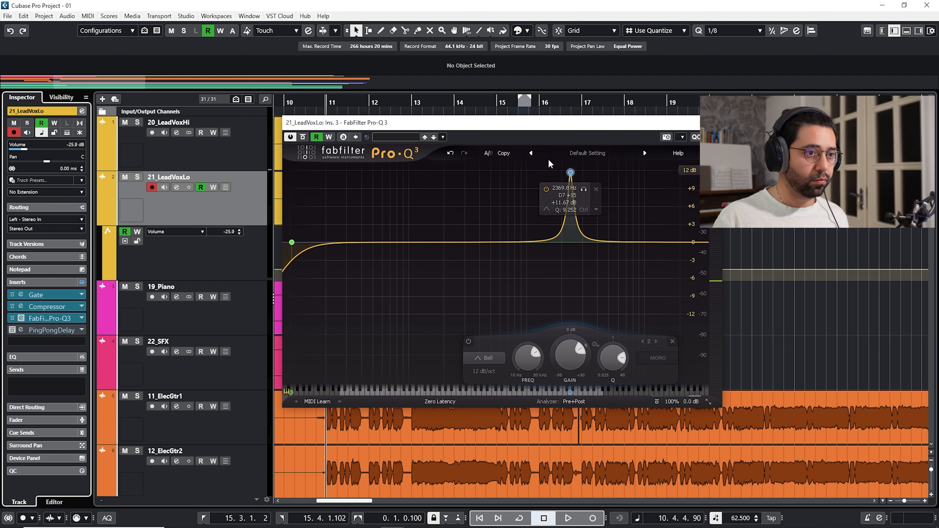
click(584, 189)
key(space)
drag(584, 192, 588, 191)
key(space)
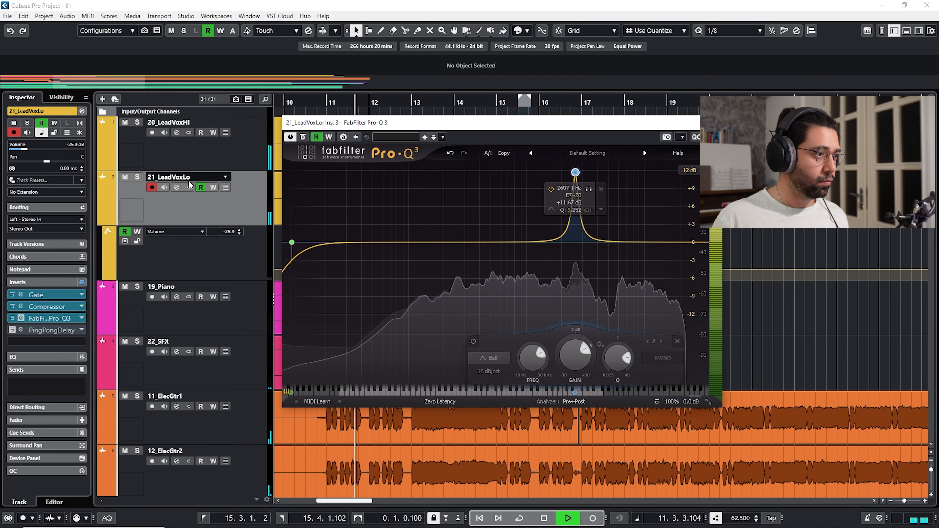
Step: Add volume automation points on 21_LeadVoxLo around bars 9 to 14, raising the level between them to 6.02 dB
drag(343, 125, 387, 261)
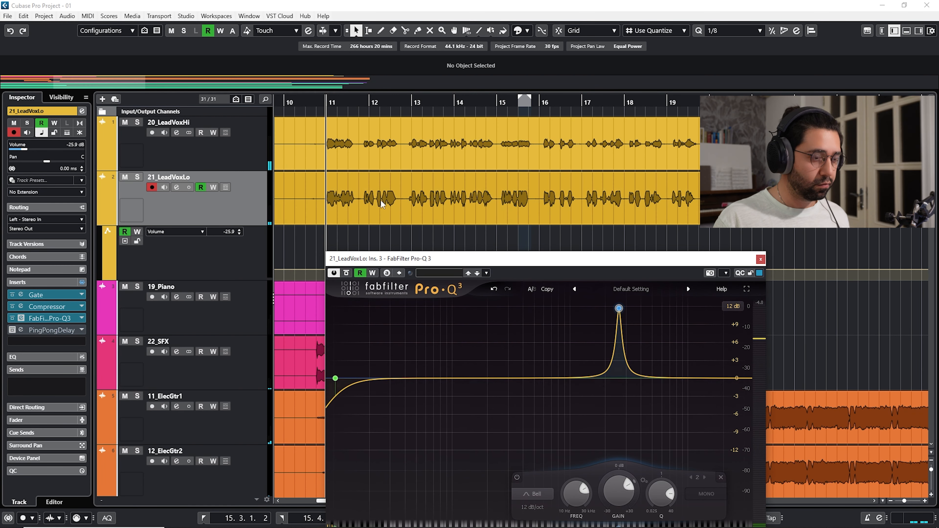
click(525, 244)
key(g)
key(g)
key(g)
key(g)
drag(514, 258, 595, 338)
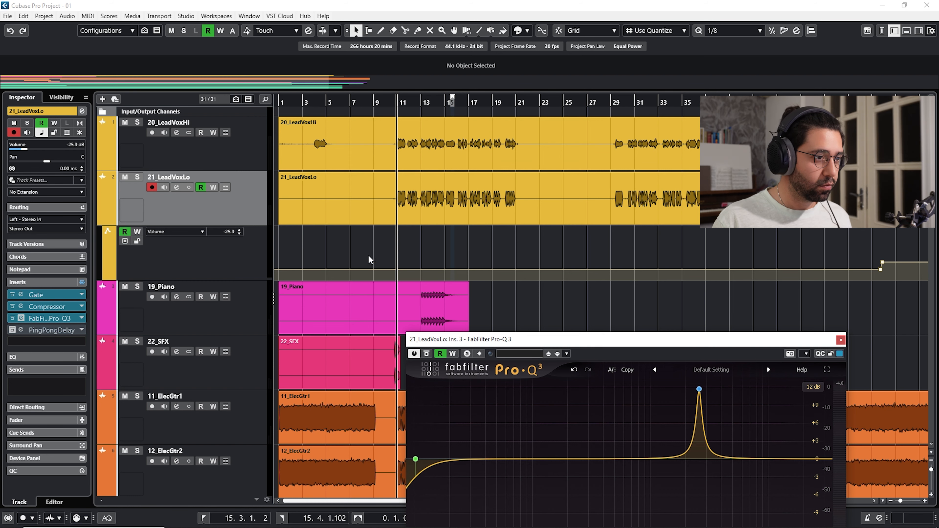
click(383, 269)
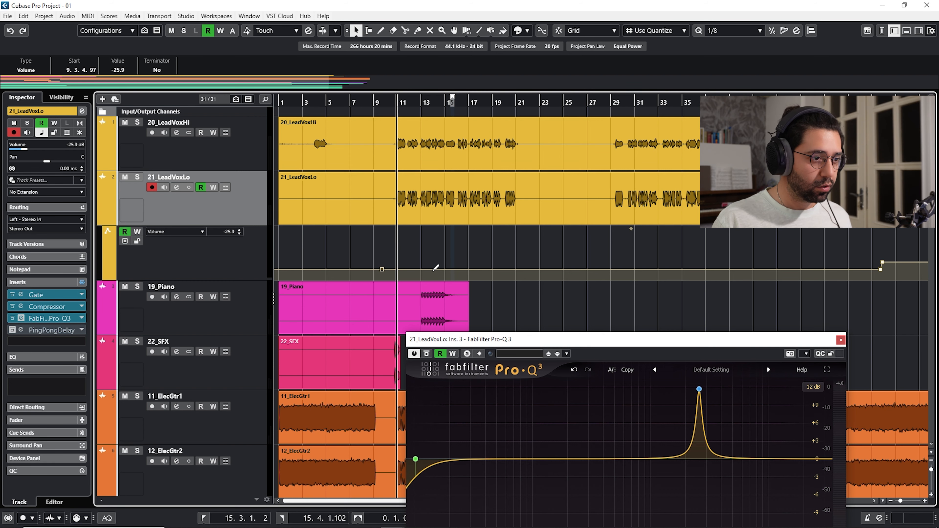
drag(378, 106, 418, 222)
key(space)
drag(534, 260, 529, 227)
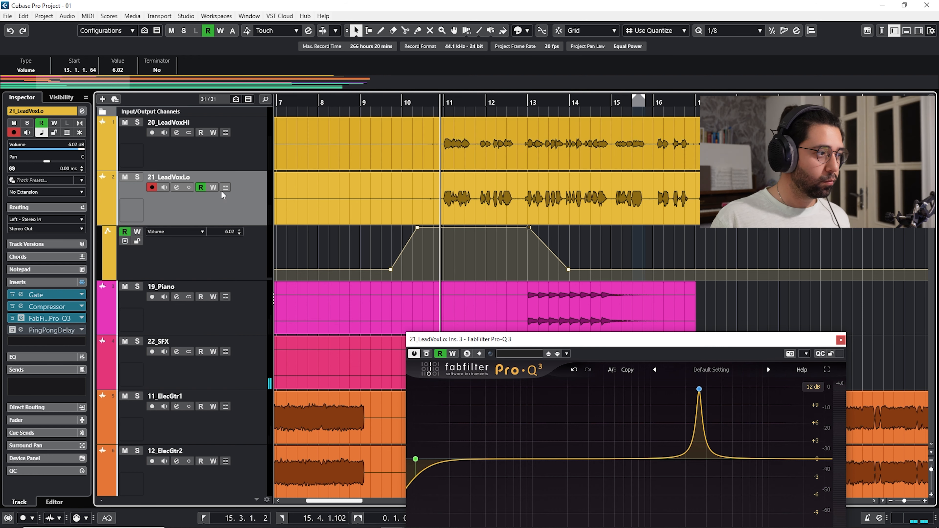
Step: Lower the raised section of the 21_LeadVoxLo volume automation to -6.60 dB and play it back
key(space)
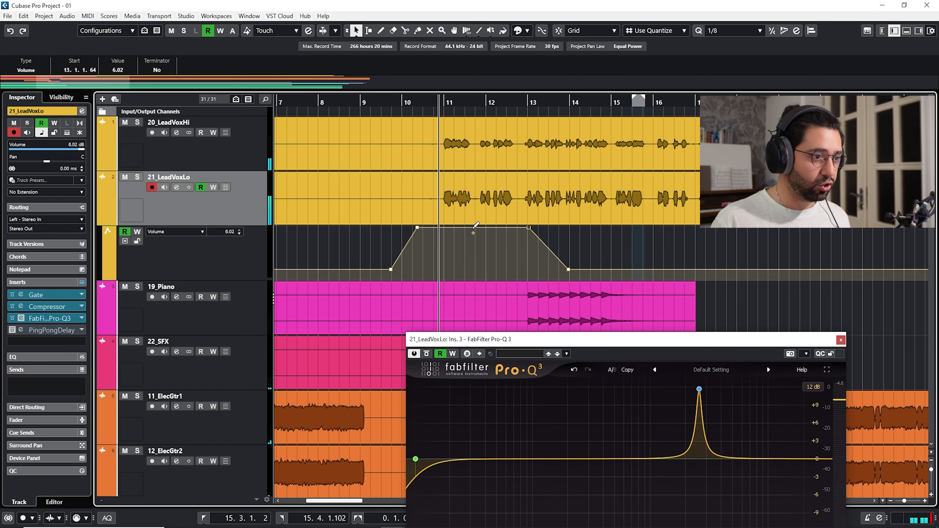
drag(472, 231, 476, 253)
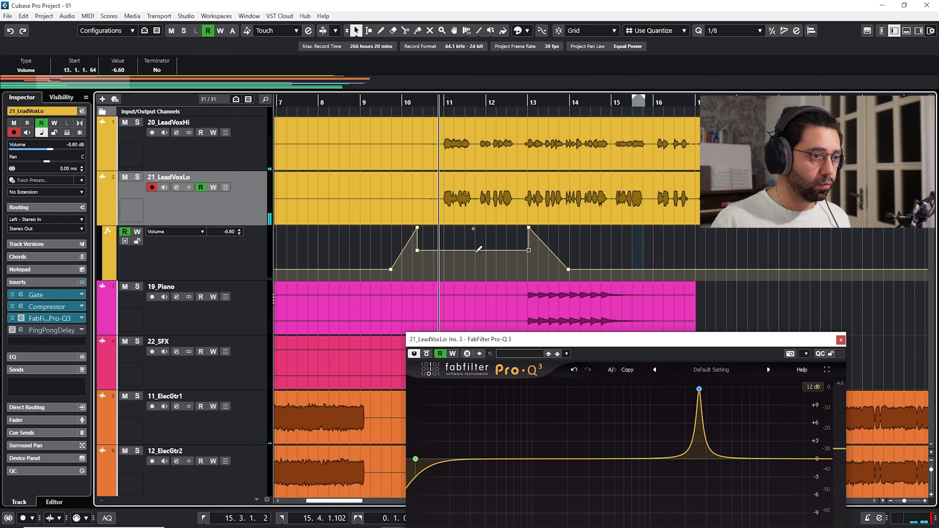
key(space)
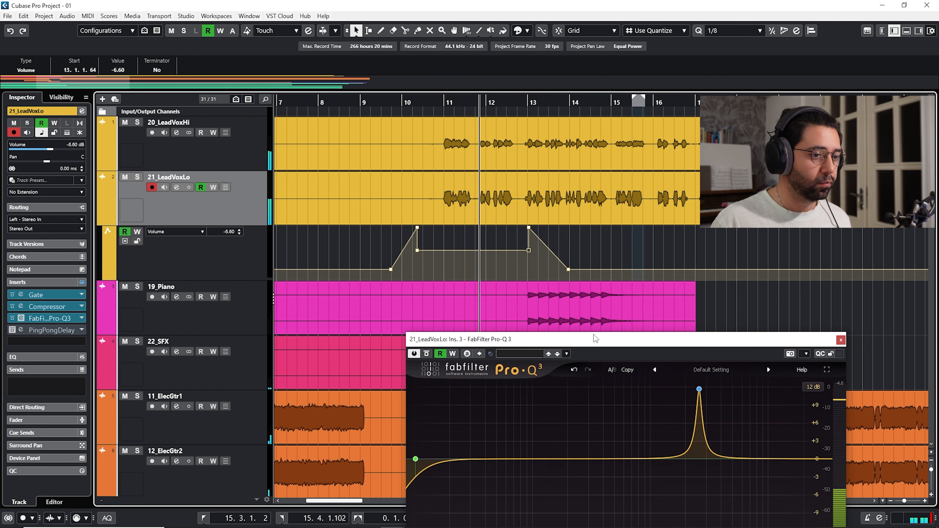
Step: Sweep the bell band to about 1192 Hz while auditioning it alone, and turn it into a narrow cut of about -4 dB
drag(594, 336, 483, 143)
drag(602, 218, 577, 210)
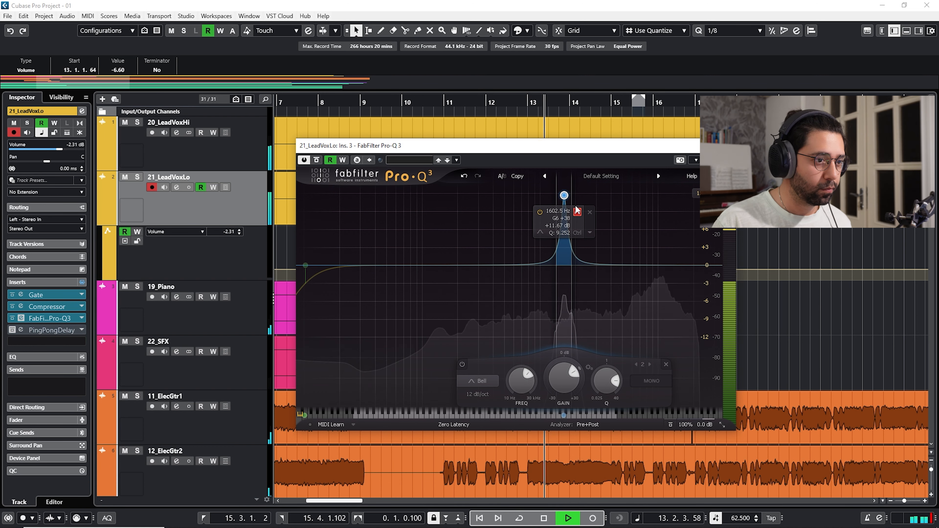
drag(576, 210, 560, 193)
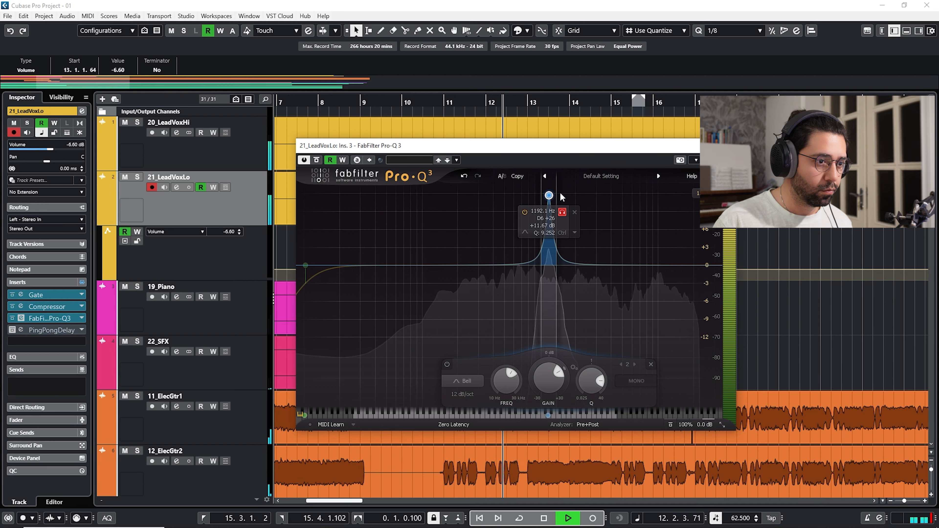
key(space)
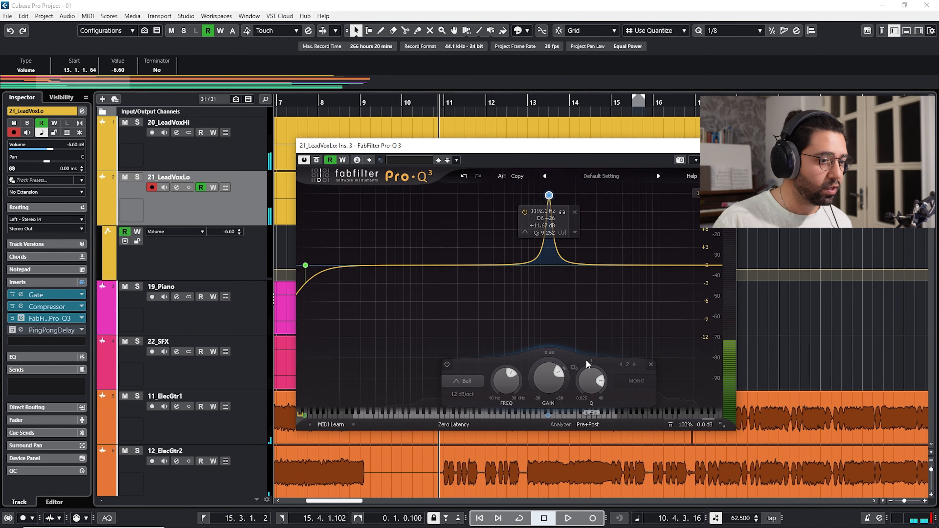
drag(592, 382, 546, 446)
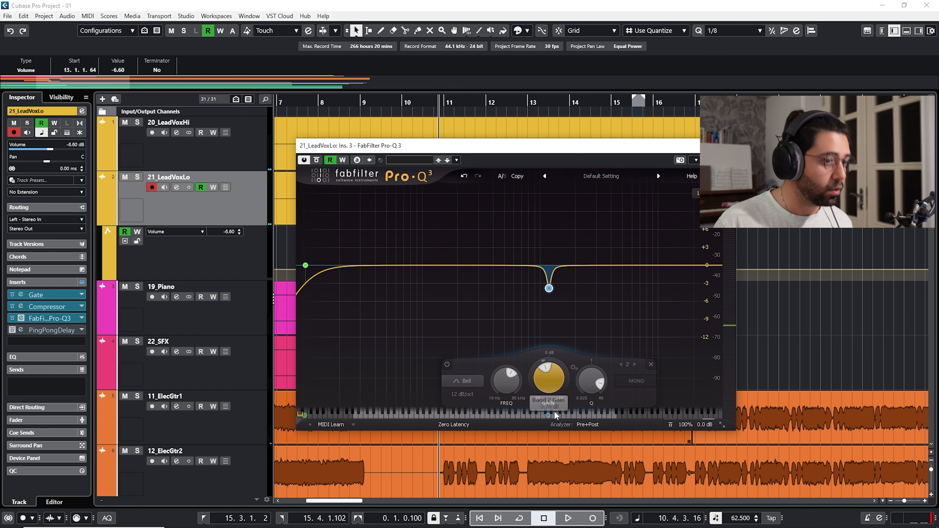
Step: Add a narrow bell boost of about 12 dB in Pro-Q 3, sweep it to about 747 Hz during playback, and close the plug-in
drag(594, 265, 583, 233)
drag(625, 381, 602, 331)
mouse_move(598, 199)
mouse_down()
mouse_move(573, 194)
mouse_move(581, 199)
mouse_up()
key(space)
drag(569, 233, 527, 195)
mouse_move(539, 213)
mouse_down()
mouse_move(550, 212)
mouse_move(540, 200)
mouse_up()
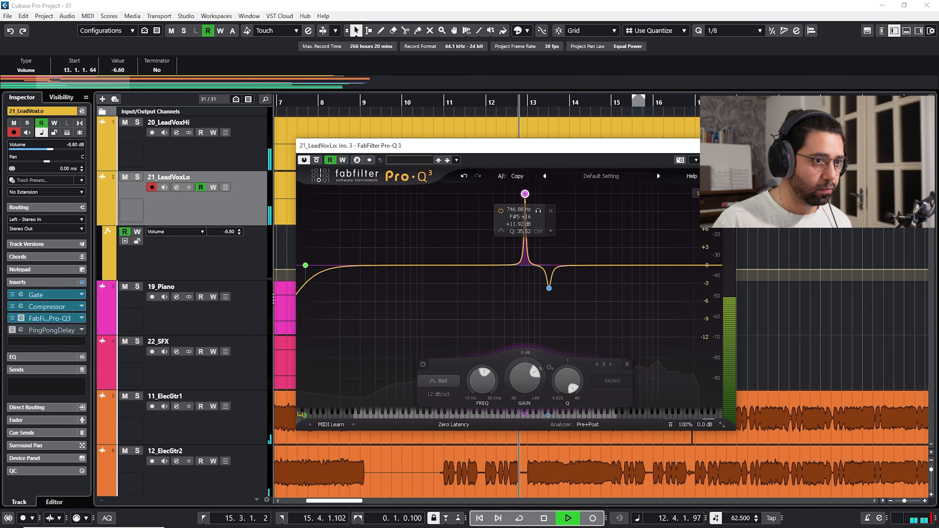
key(space)
click(726, 145)
click(608, 244)
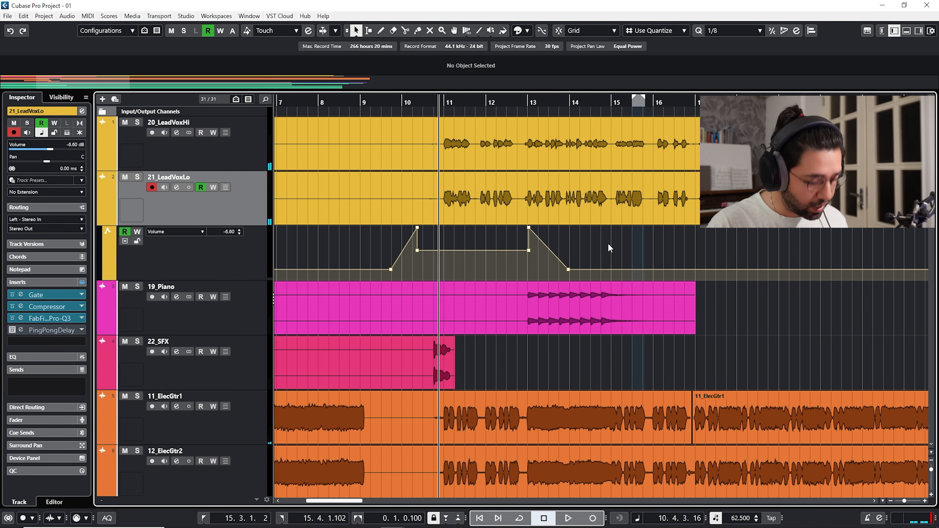
Step: Add one stereo audio track next to 21_LeadVoxLo, keeping the default name and routing
key(g)
key(g)
key(g)
key(g)
key(g)
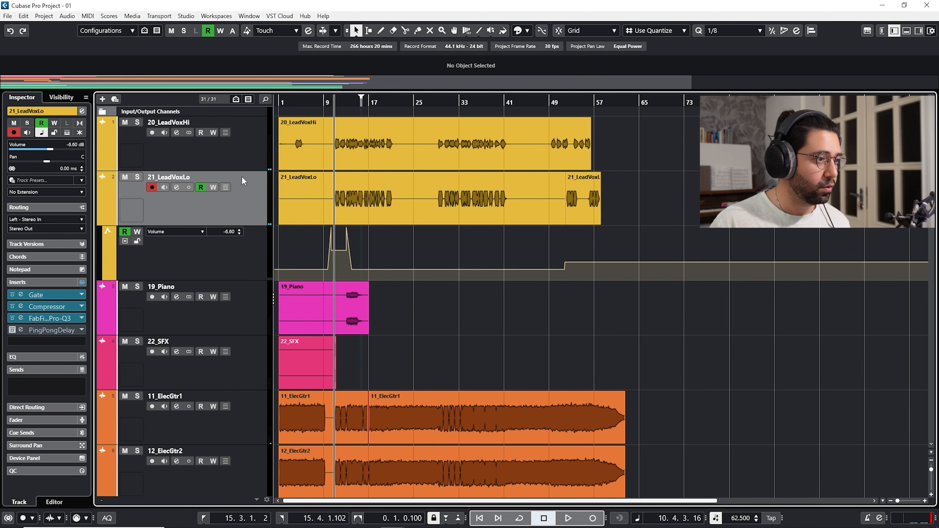
click(247, 163)
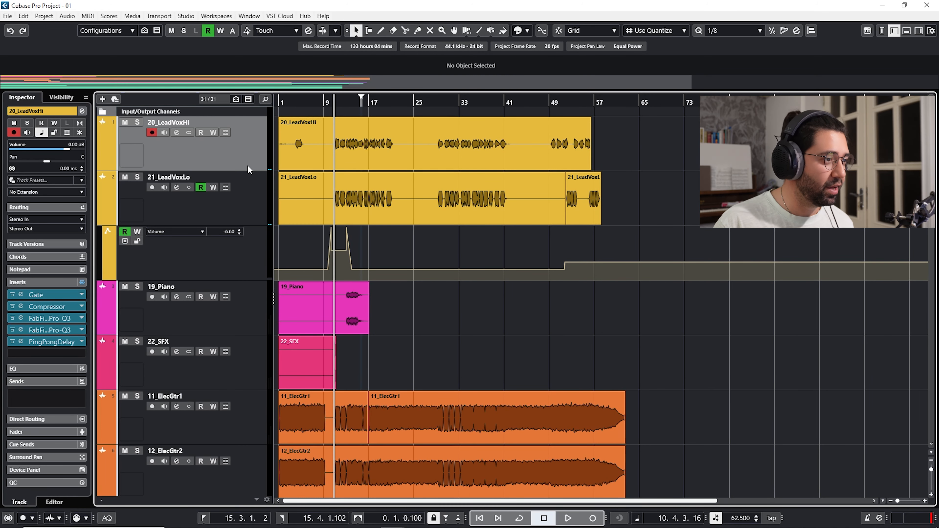
click(250, 195)
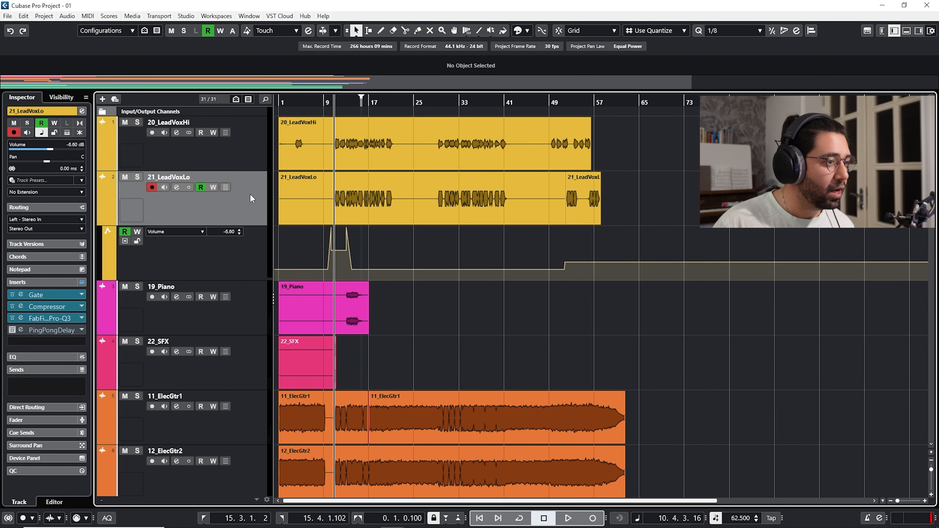
click(102, 99)
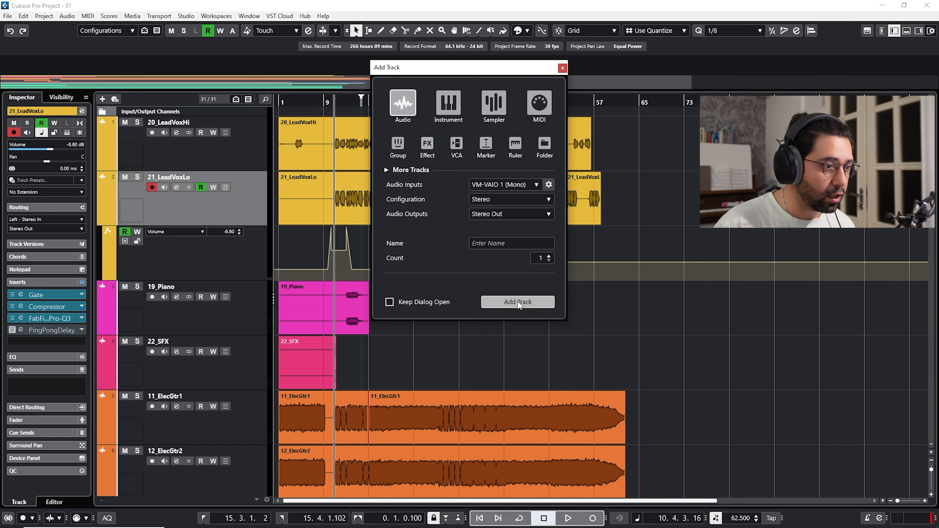
click(518, 301)
Step: Move the Audio 01 track above 21_LeadVoxLo and move both 21_LeadVoxLo clips onto it
drag(247, 318, 240, 218)
click(386, 245)
drag(699, 231, 316, 262)
drag(409, 258, 408, 214)
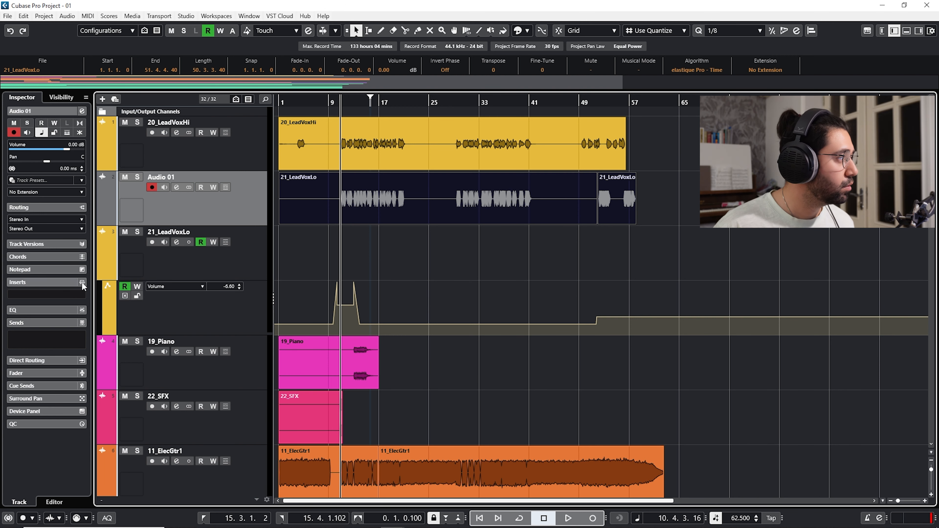
Step: Copy the 20_LeadVoxHi insert chain onto Audio 01 and colour the track the same yellow as the other lead vocals
drag(1, 294, 46, 342)
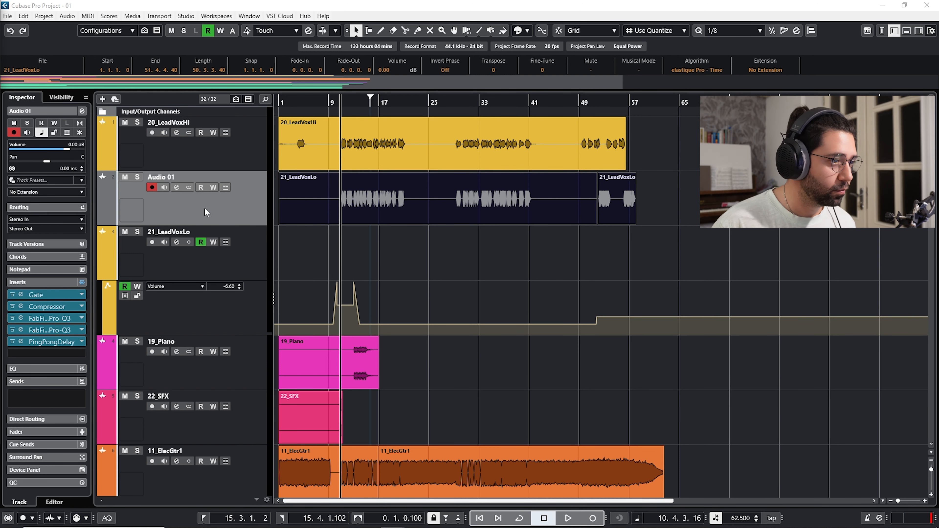
click(401, 260)
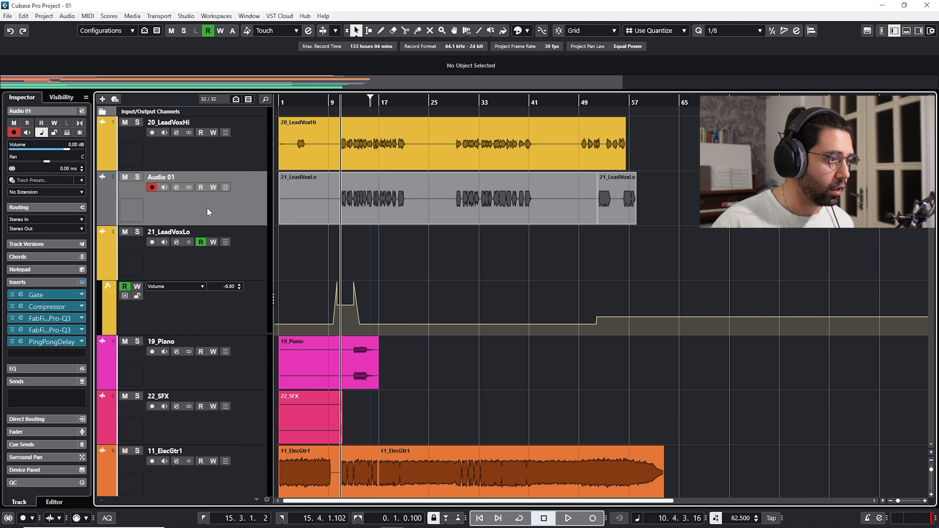
click(528, 33)
click(555, 57)
Step: Rename the Audio 01 track as 21_LeadVoxLo
click(172, 232)
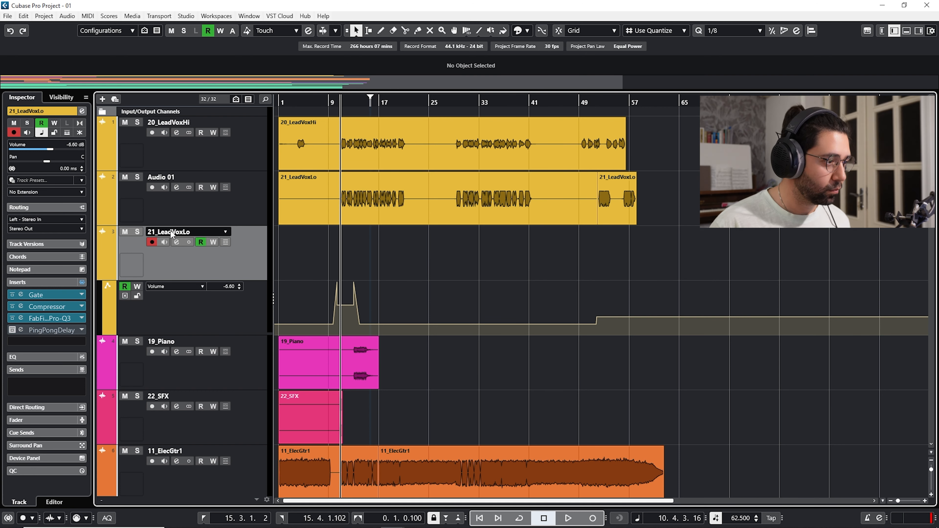
double_click(172, 232)
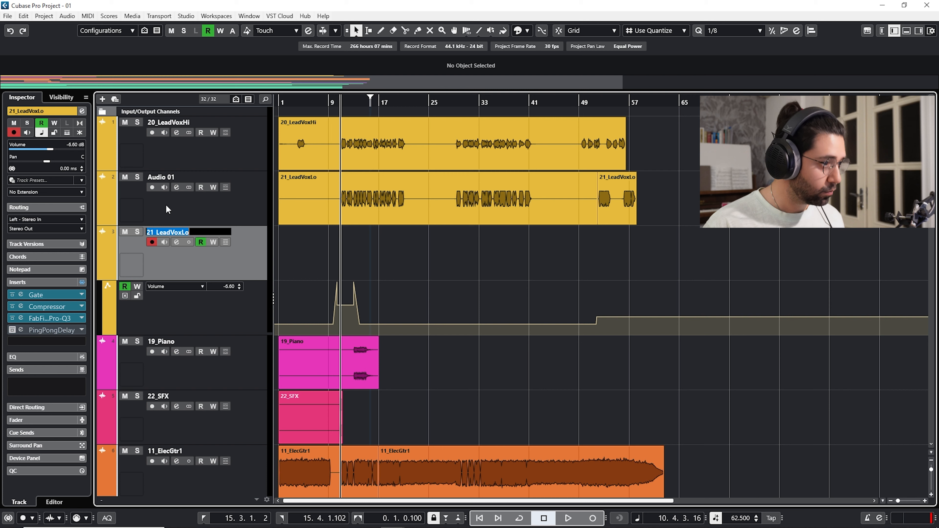
click(161, 179)
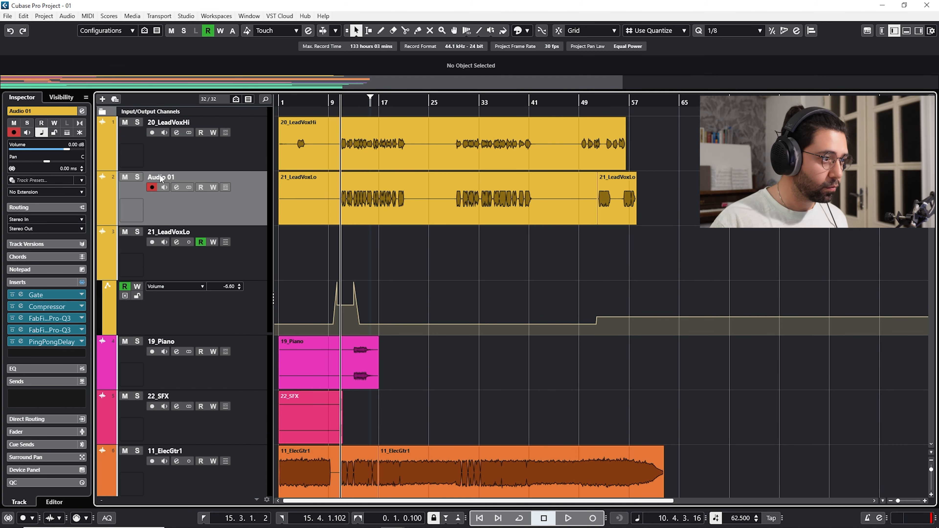
click(247, 265)
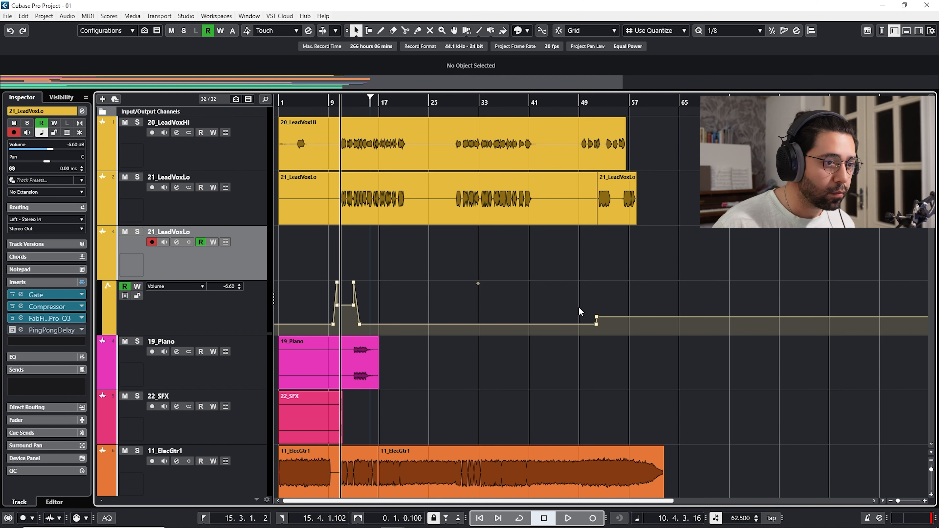
Step: Show volume automation on the new 21_LeadVoxLo track and add a point near the end of bar 50 at -25.9 dB
click(596, 324)
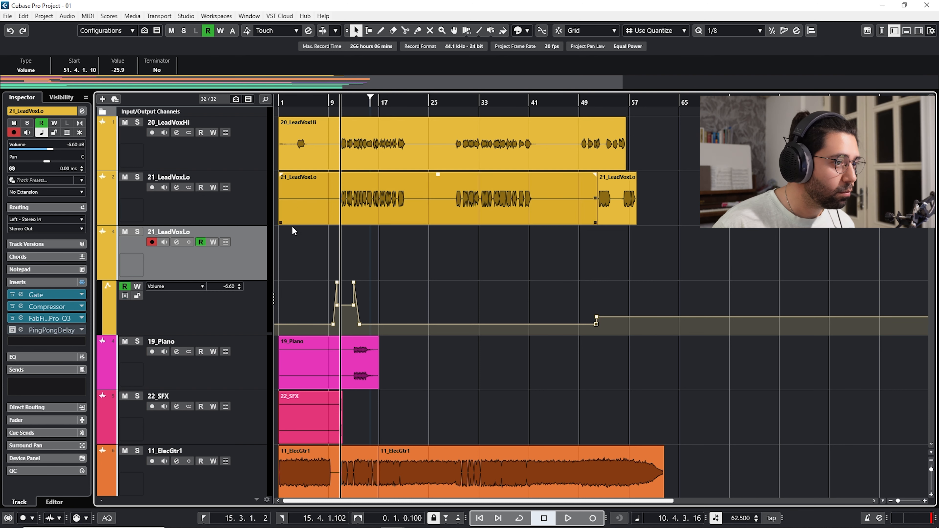
click(128, 201)
click(104, 219)
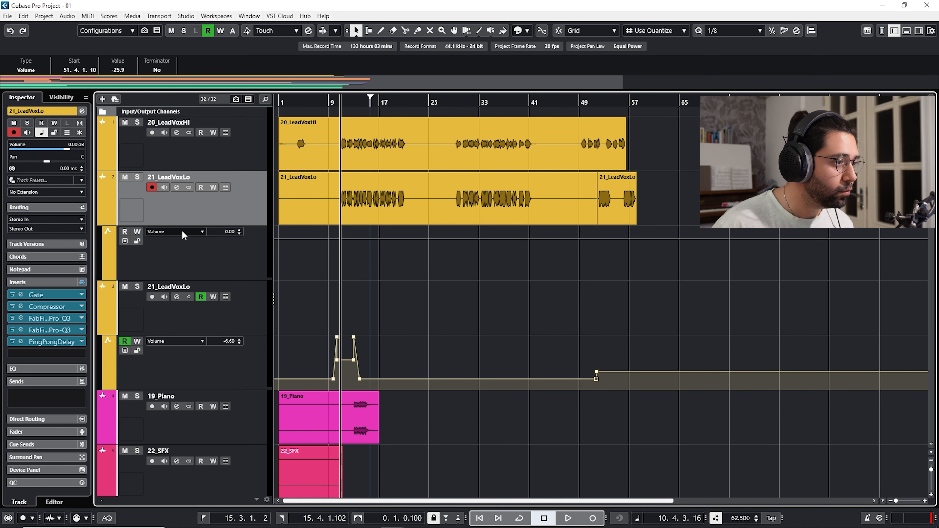
click(326, 239)
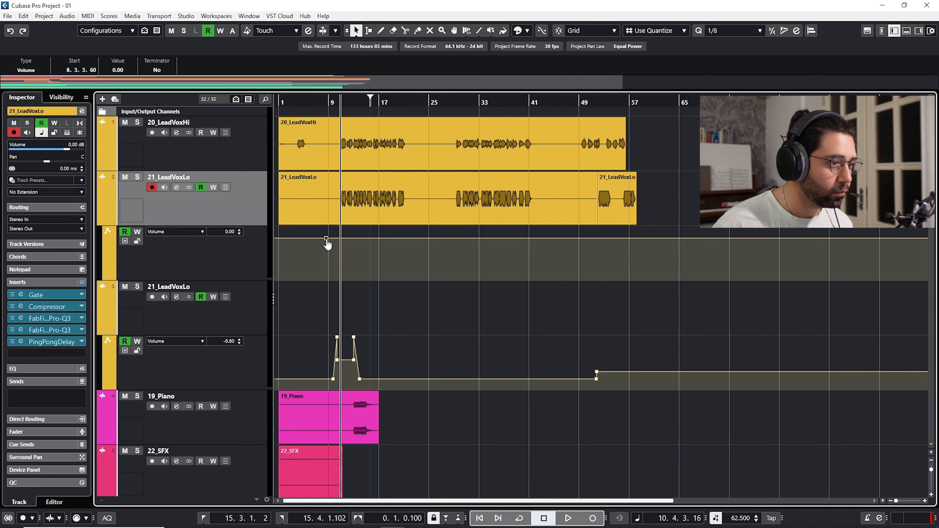
drag(326, 239, 590, 246)
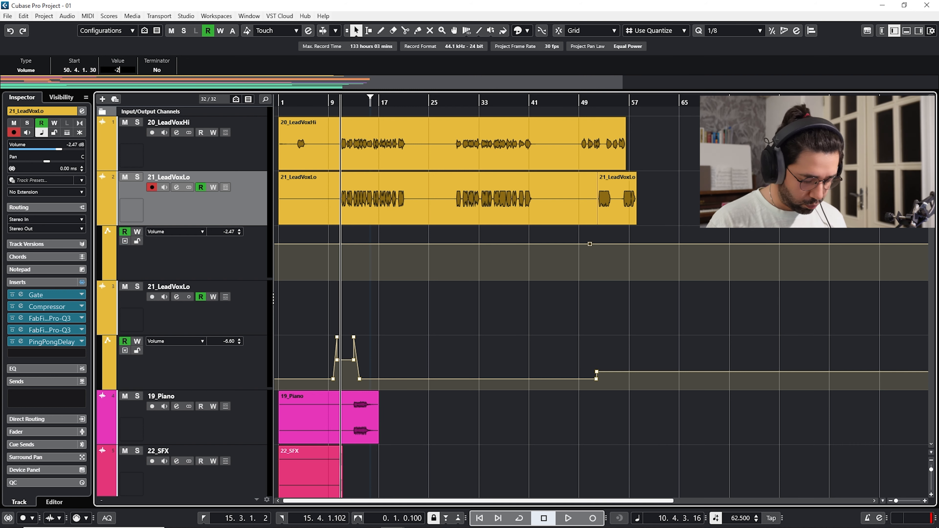
key(Return)
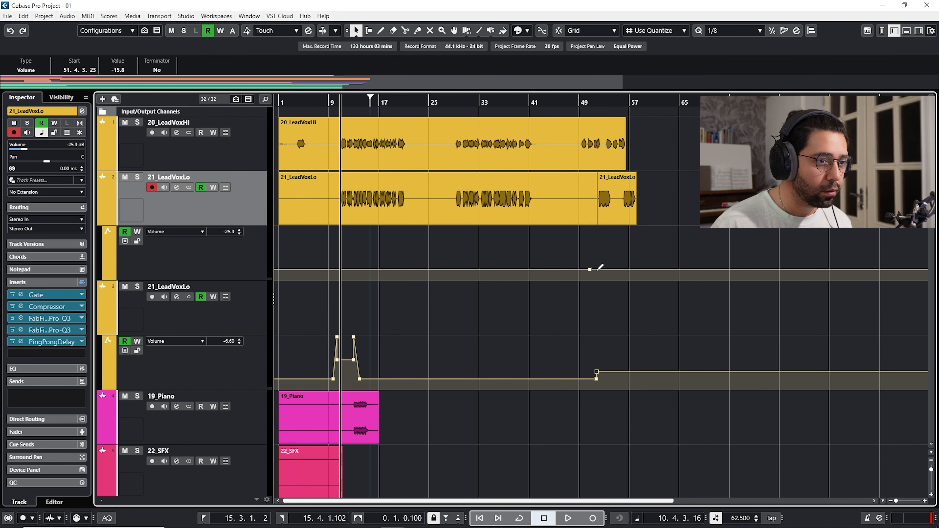
Step: Add a second volume automation point near the end of bar 51 on the new 21_LeadVoxLo track at -15.8 dB
click(118, 71)
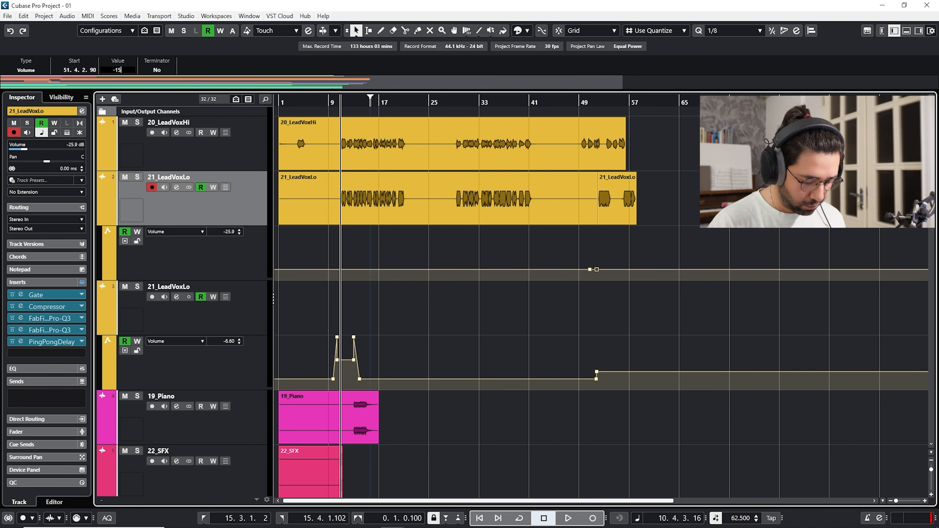
text(-15.8)
key(Return)
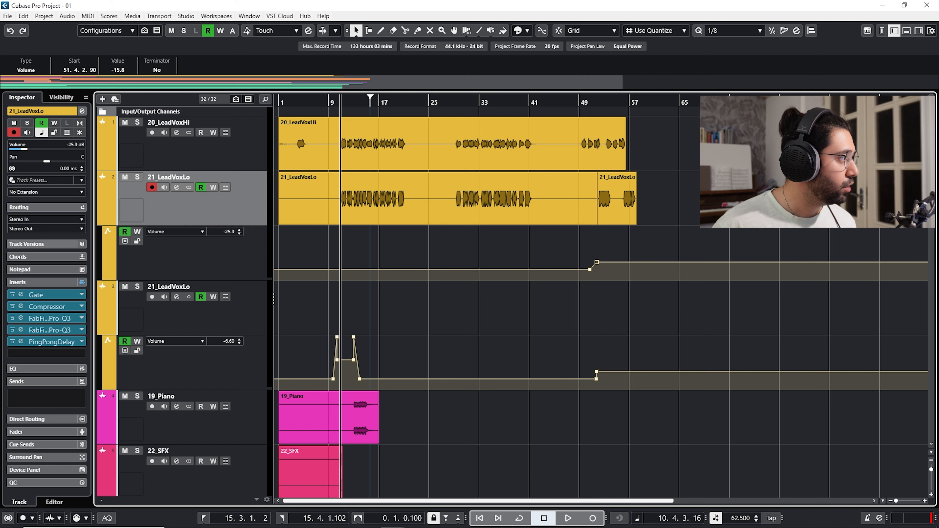
Step: Remove the old, empty 21_LeadVoxLo track from the project
click(239, 263)
click(252, 320)
right_click(252, 320)
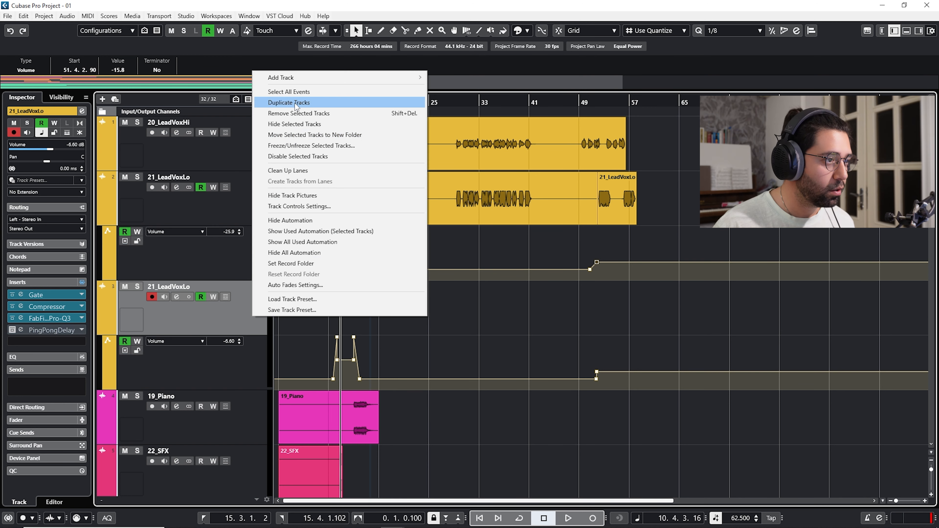
click(298, 113)
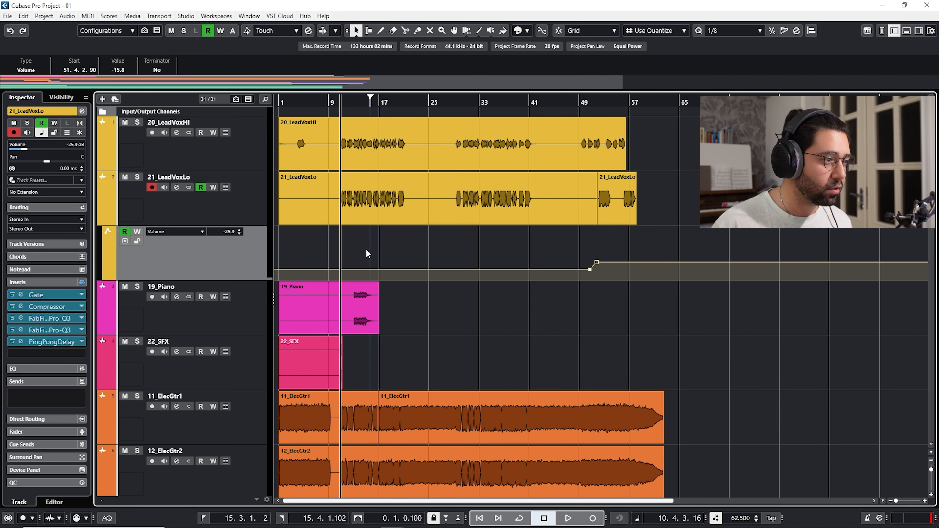
Step: Hide the volume automation lane, solo the new 21_LeadVoxLo track, and play it back while checking its first Pro-Q 3 curve
click(101, 220)
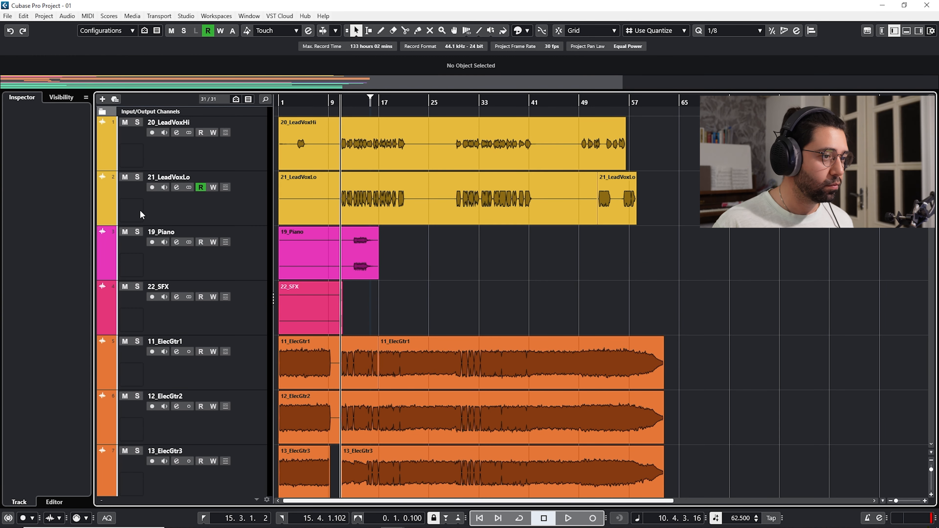
key(space)
click(234, 203)
click(137, 177)
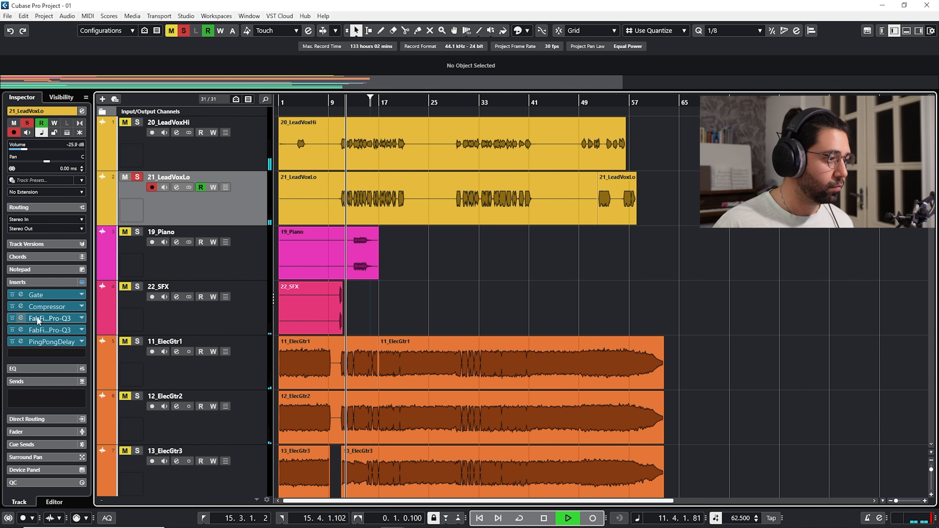
click(25, 317)
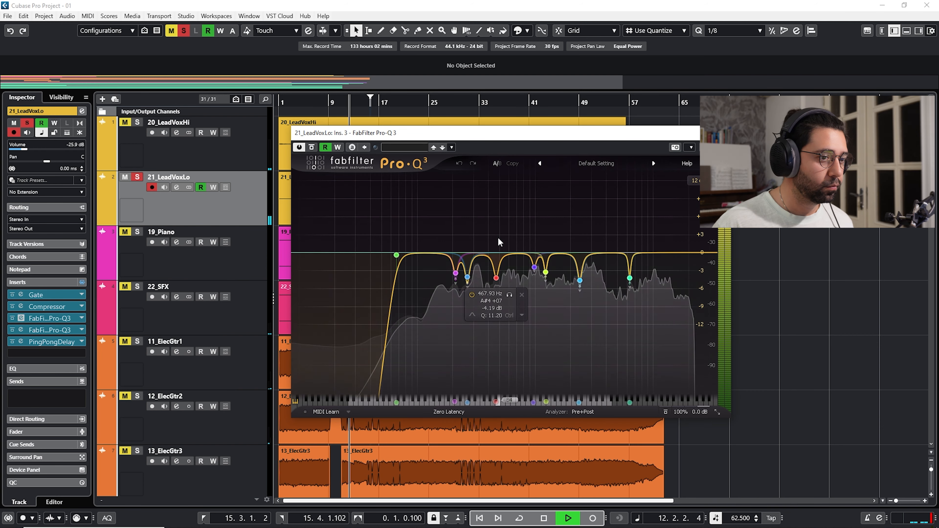
click(724, 132)
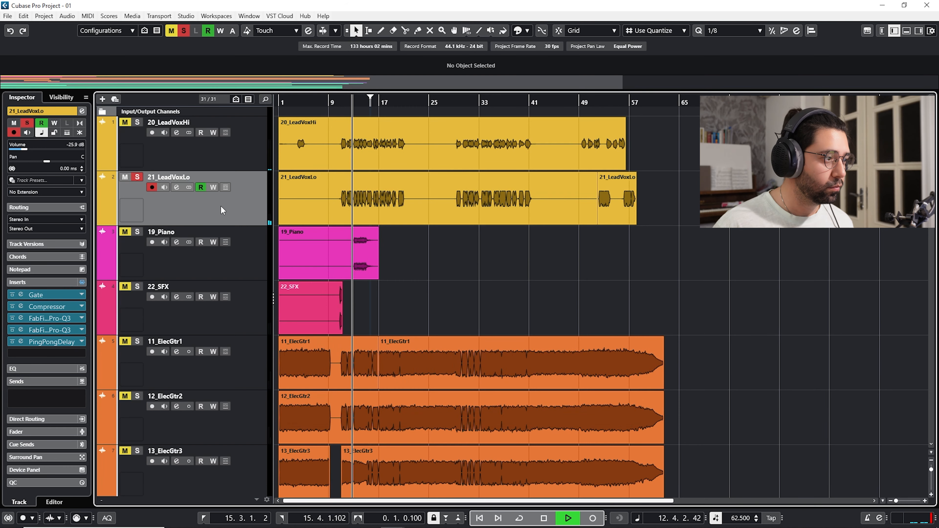
key(space)
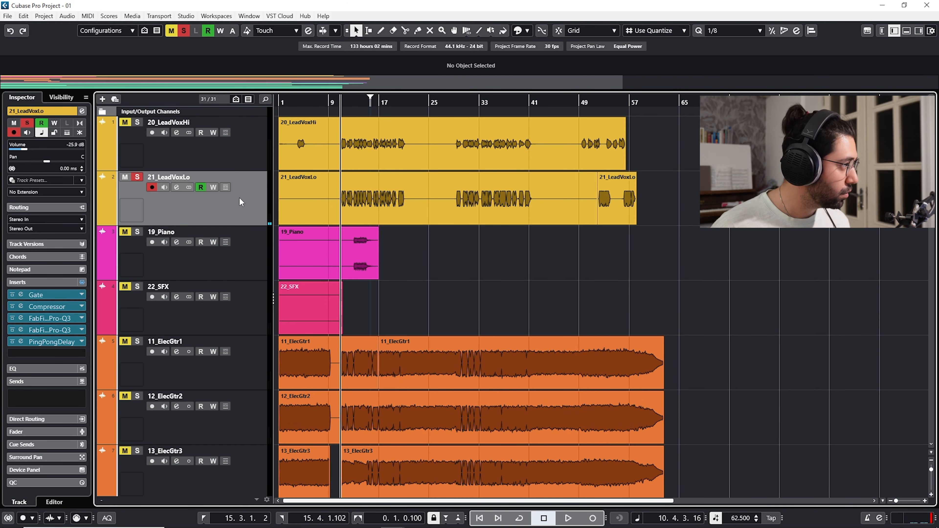
Step: Restore the removed 21_LeadVoxLo track and replace the new track's inserts with its Gate, Compressor and Pro-Q 3
key(ctrl+shift+d)
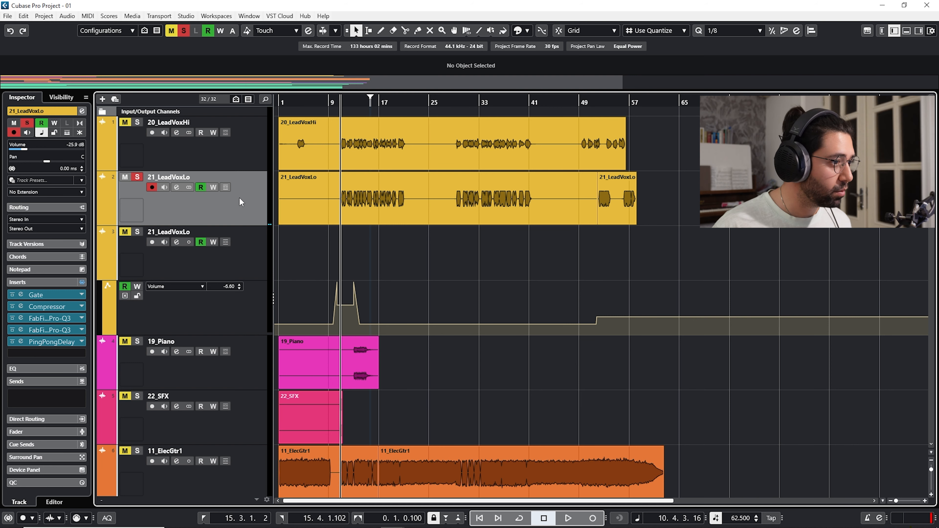
click(251, 258)
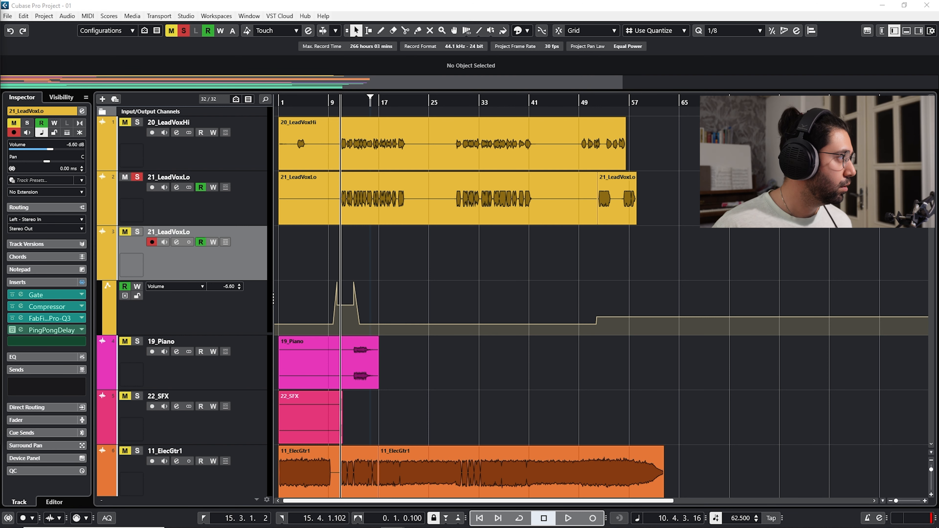
click(231, 204)
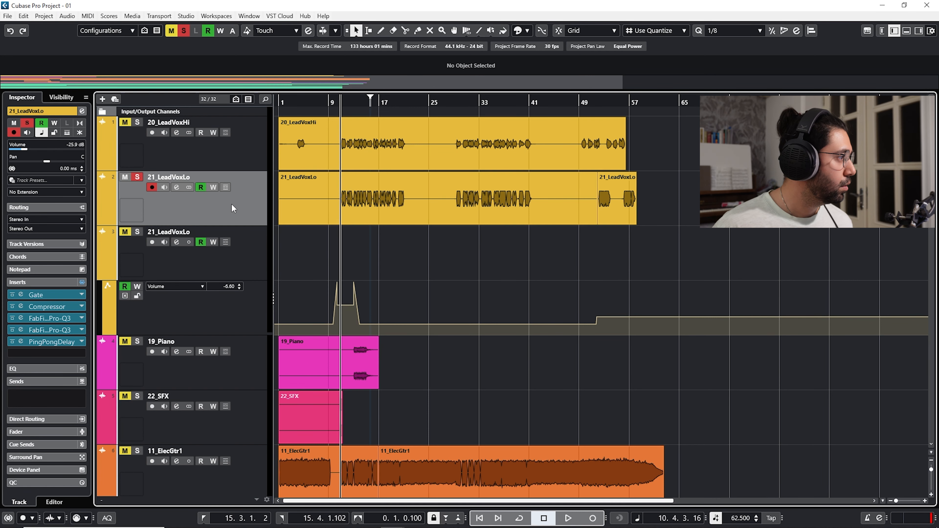
click(332, 200)
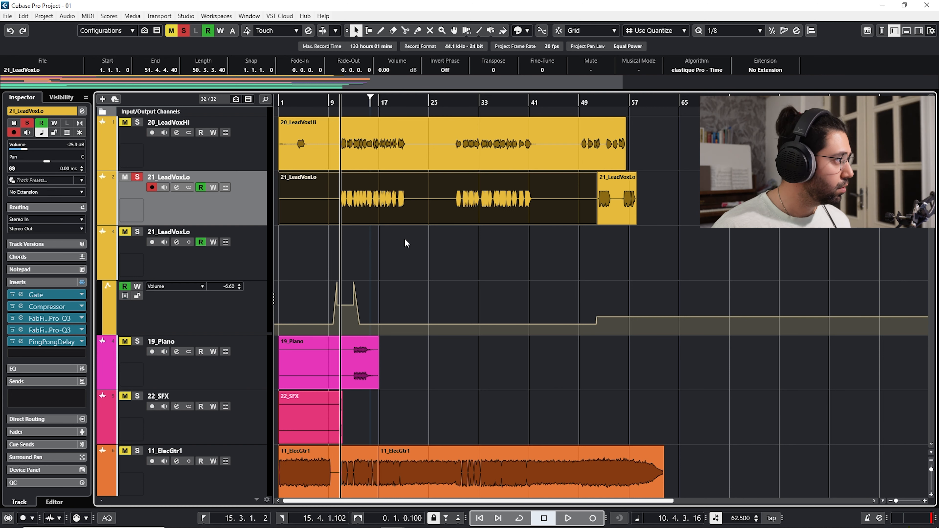
click(238, 263)
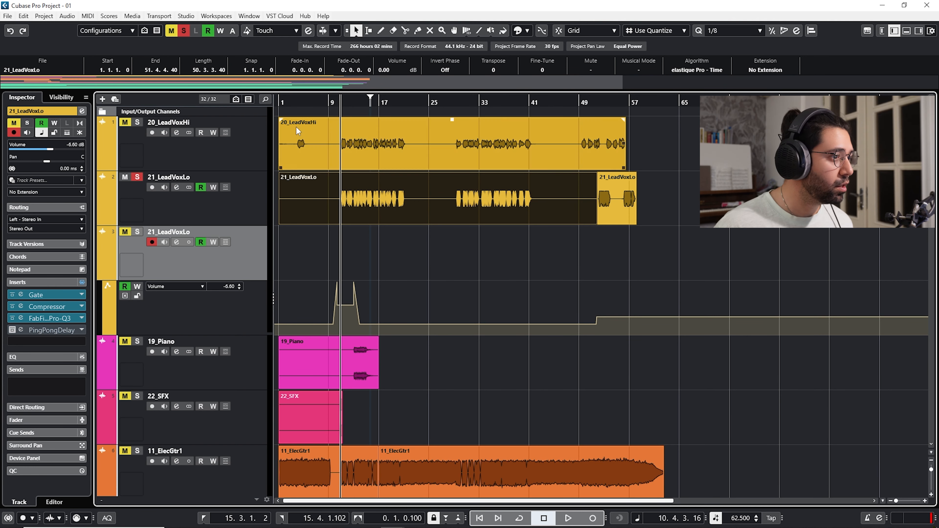
click(237, 157)
click(46, 295)
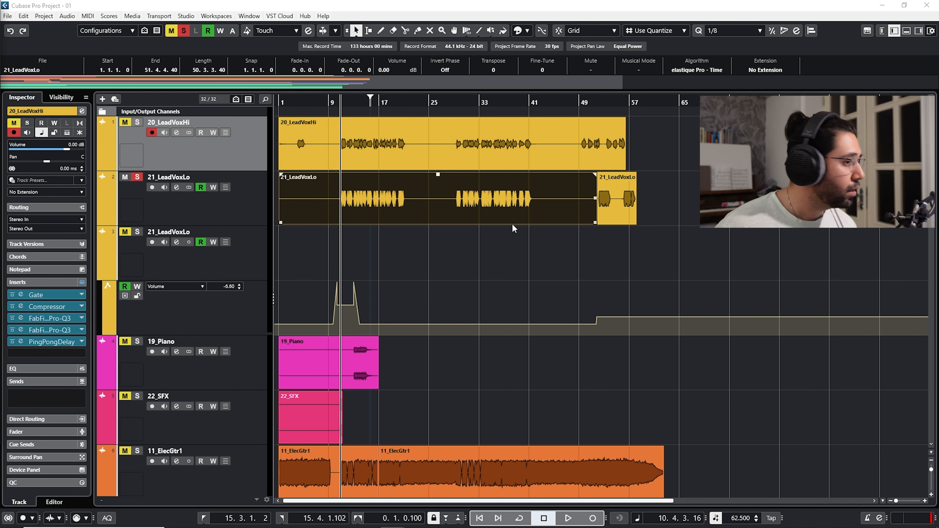
click(244, 202)
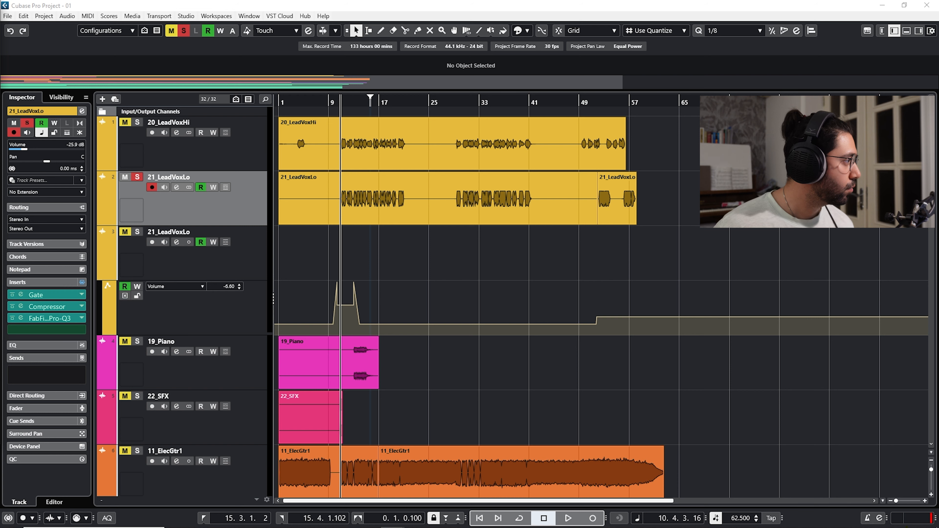
Step: Remove the empty duplicate 21_LeadVoxLo track with its automation lane, and start playback of the remaining, soloed 21_LeadVoxLo
click(236, 258)
right_click(232, 248)
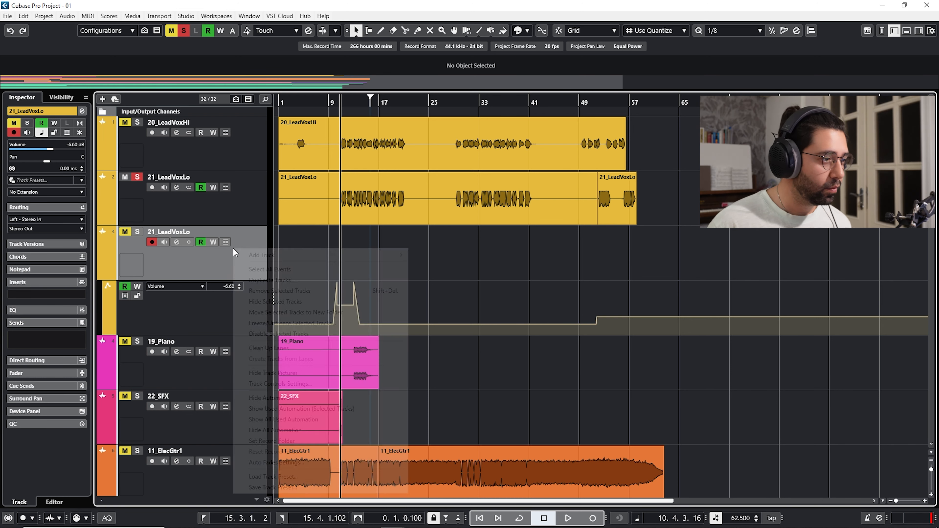
click(259, 291)
key(space)
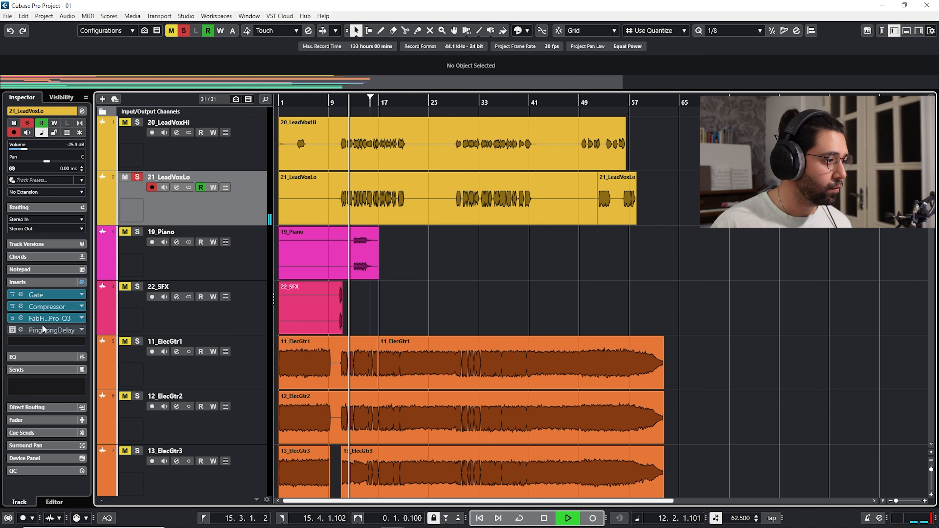
Step: Bring up the Pro-Q 3 on 21_LeadVoxLo and audition its boosted 746.88 Hz band in isolation during playback
click(21, 318)
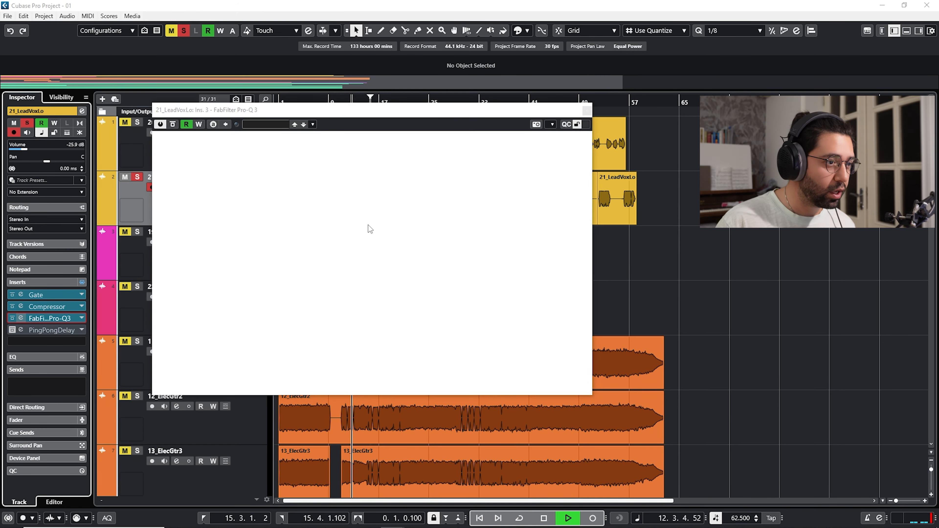
drag(512, 110, 624, 143)
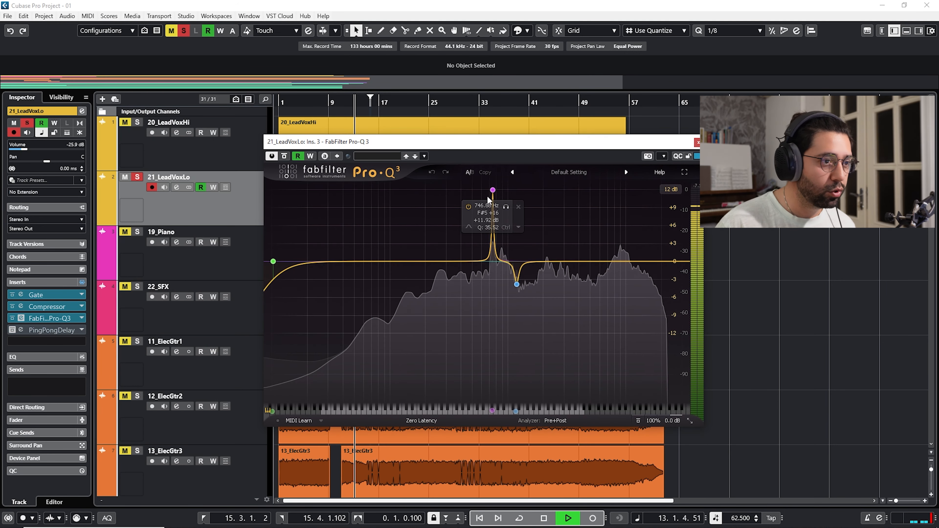
click(506, 208)
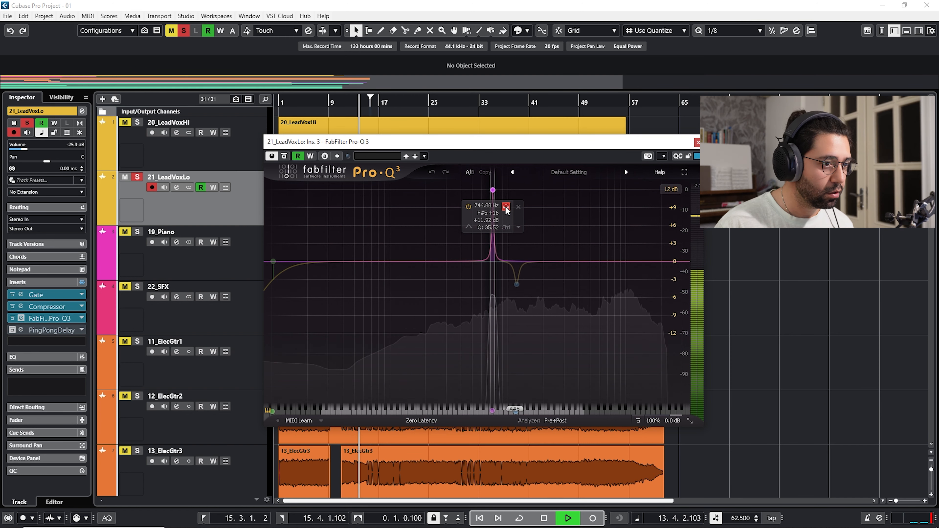
click(506, 207)
mouse_move(333, 141)
mouse_down()
mouse_move(342, 242)
mouse_move(317, 152)
mouse_up()
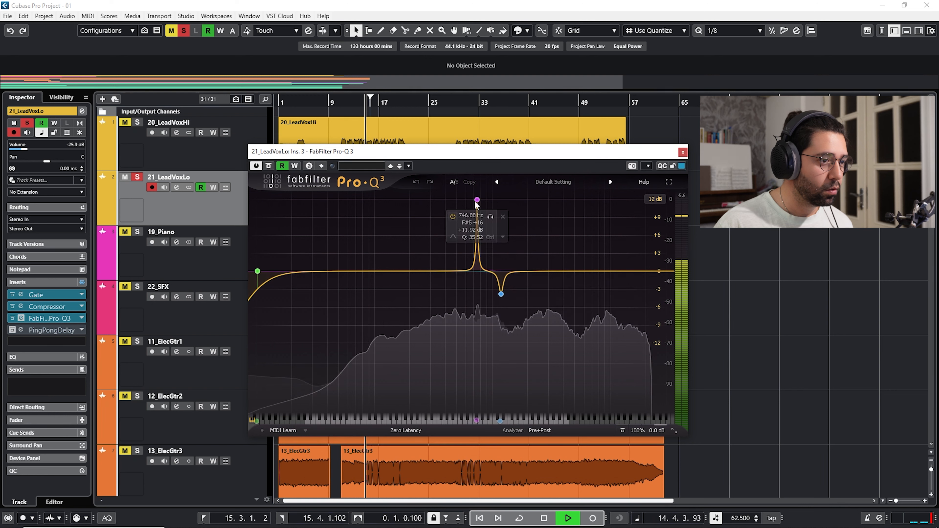
key(space)
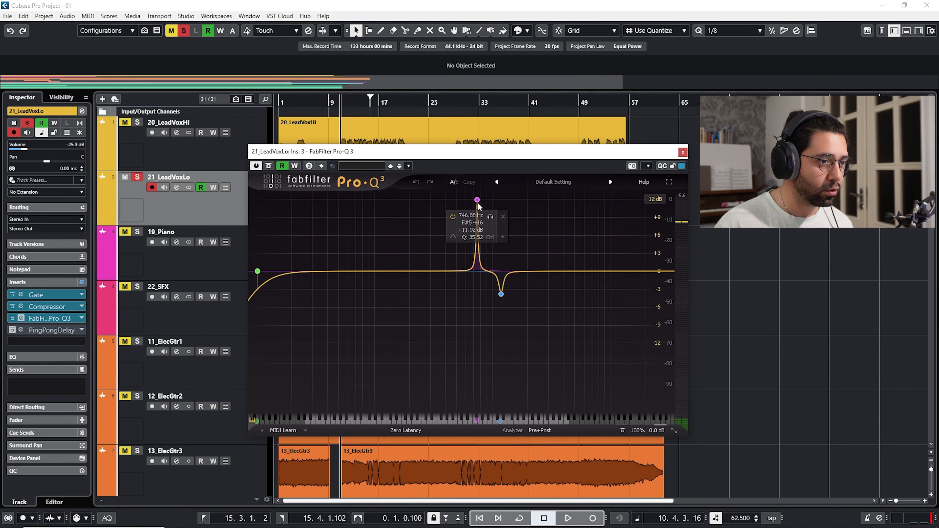
Step: Turn the narrow 746.88 Hz bell into a cut of -3.85 dB and resume playback
click(476, 200)
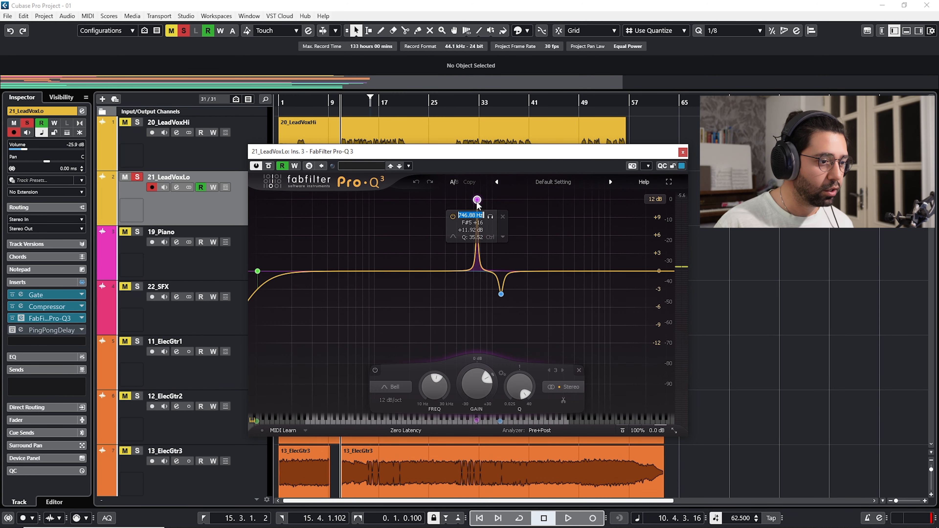
drag(477, 376, 477, 444)
key(space)
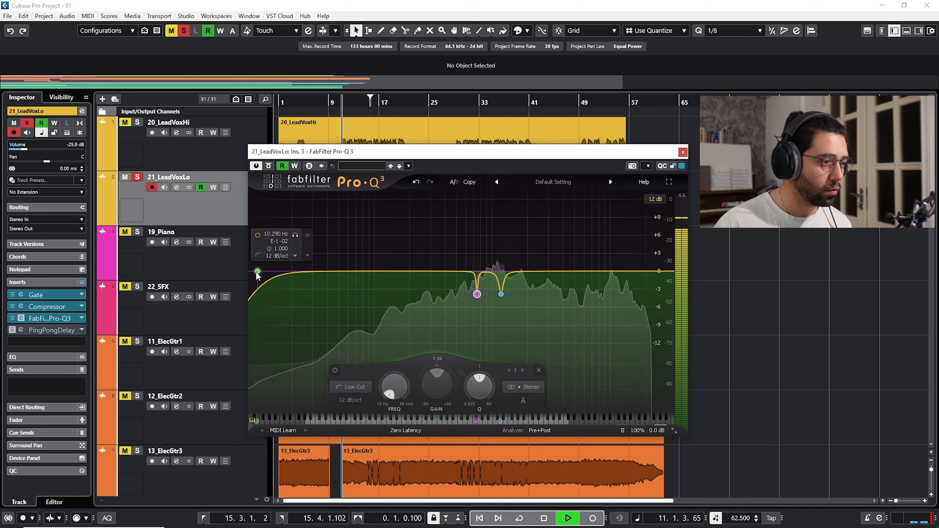
Step: Set the low cut's slope to 96 dB/oct and move it up to 124.20 Hz with a Q of 0.656
click(257, 272)
click(278, 400)
click(279, 497)
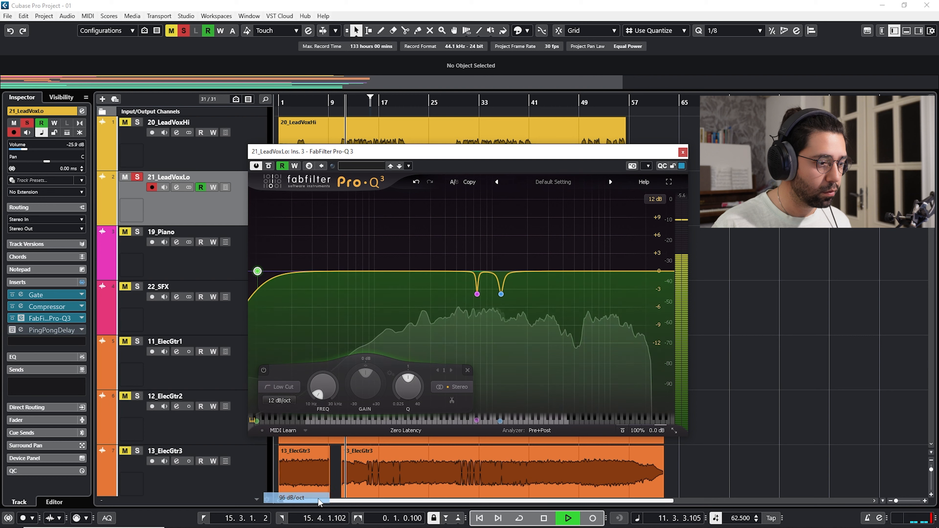
drag(258, 271, 384, 291)
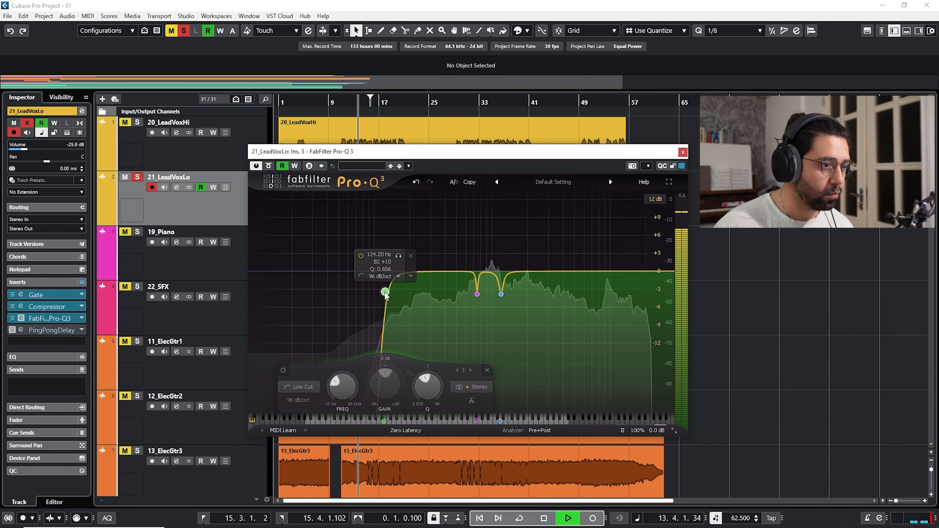
Step: Turn off the track's solo, then sweep a new bell band and settle it at 1831.6 Hz, Q 14.08 and -5.96 dB
drag(413, 164, 396, 199)
key(s)
drag(536, 318, 551, 269)
drag(596, 440, 595, 399)
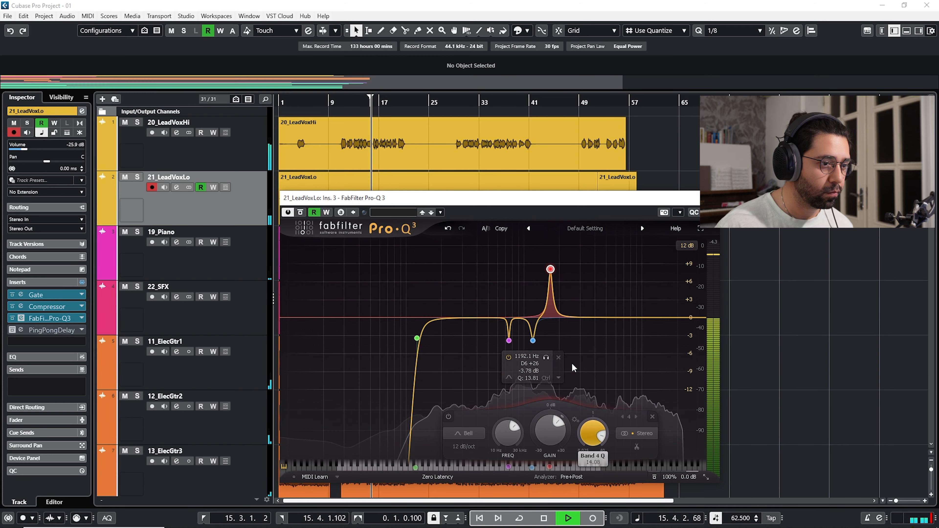
drag(552, 274, 538, 204)
drag(552, 262, 572, 262)
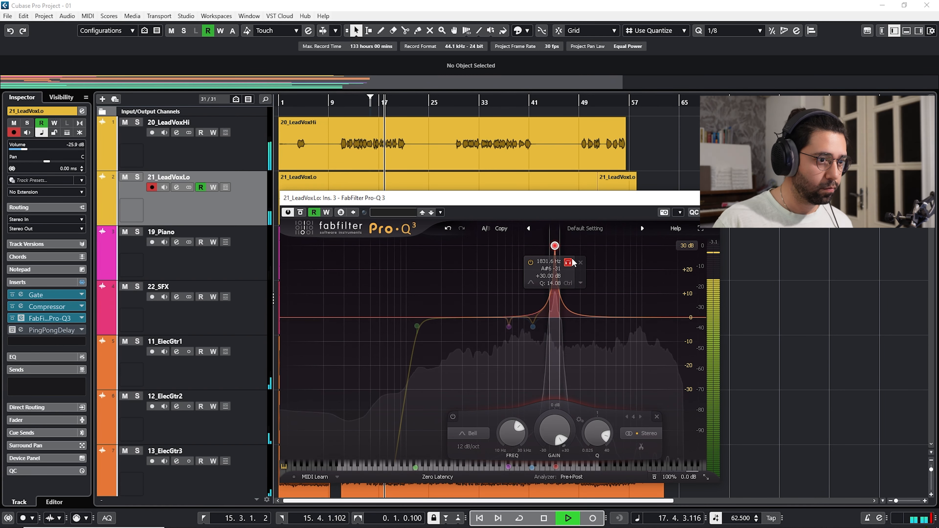
click(573, 262)
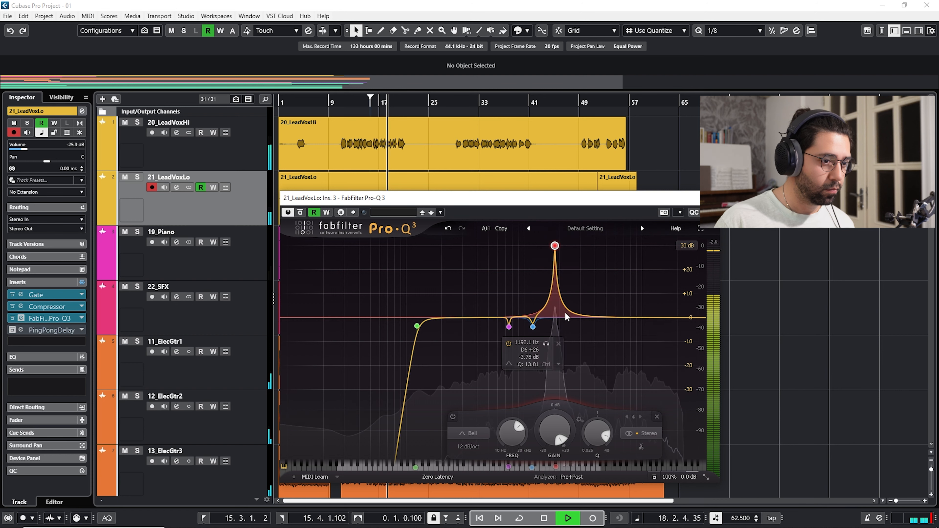
drag(553, 431, 552, 506)
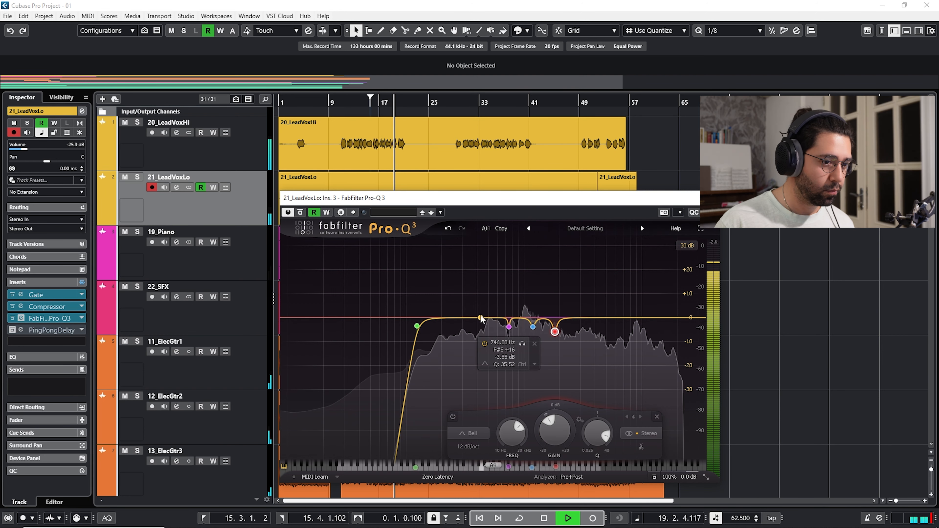
Step: Sweep a boosted bell with Q 40 to find a resonance, and cut it about 6 dB between the 746.88 Hz and 1192.1 Hz bands
drag(486, 319, 468, 278)
scroll(468, 278, up, 10)
scroll(500, 381, up, 5)
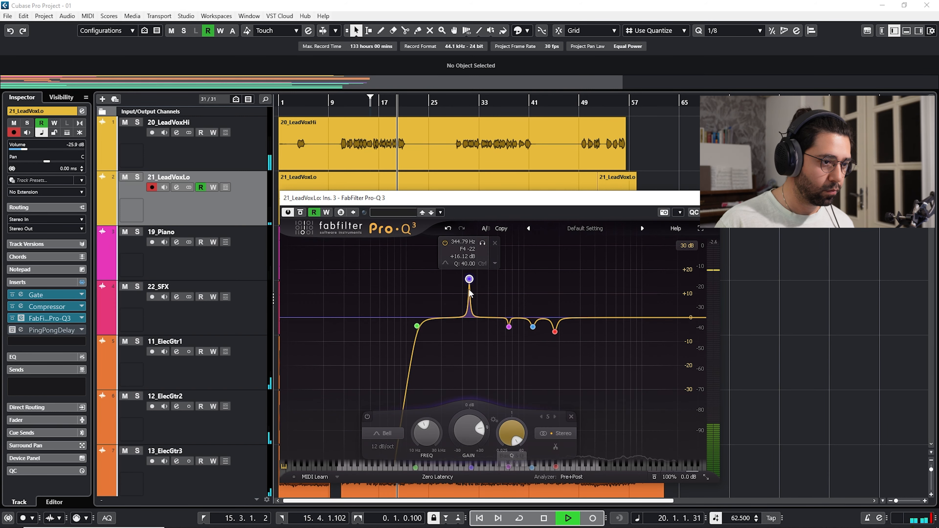
drag(469, 278, 461, 208)
drag(471, 263, 534, 234)
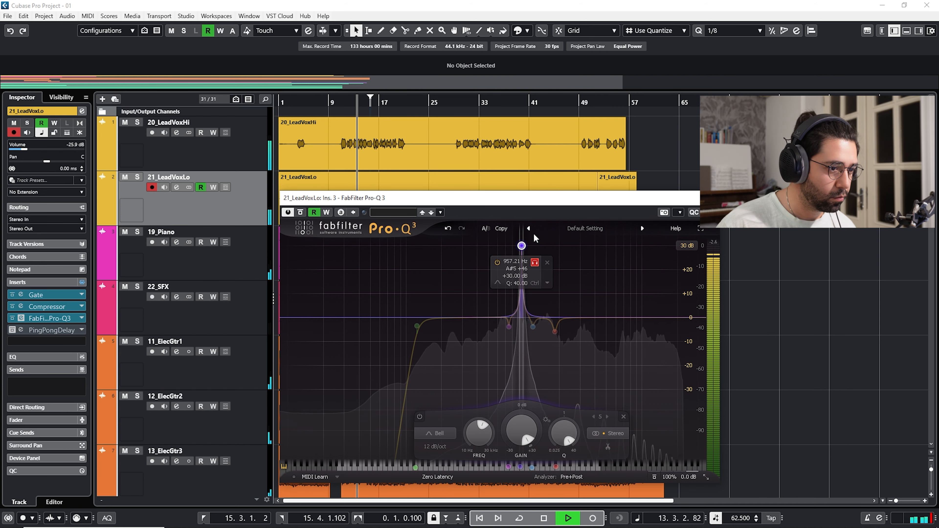
drag(534, 235, 530, 233)
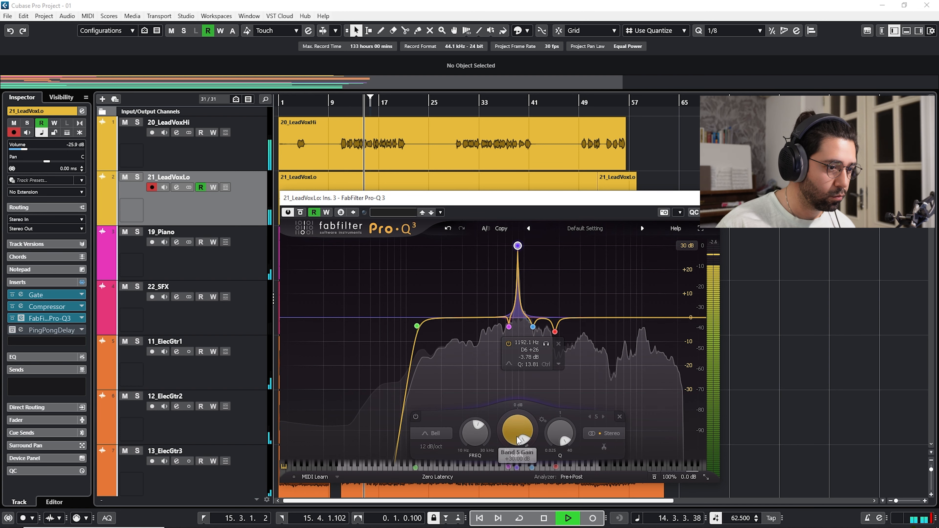
drag(517, 440, 514, 495)
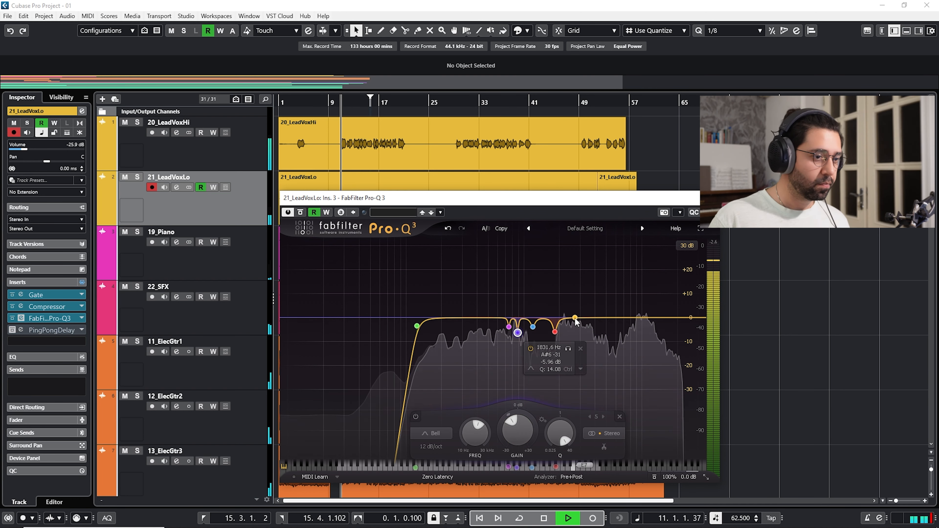
Step: Add a bell band at 2216.7 Hz with Q 40, audition it boosted, and cut it by about 6 dB
drag(575, 318, 570, 299)
drag(612, 435, 565, 227)
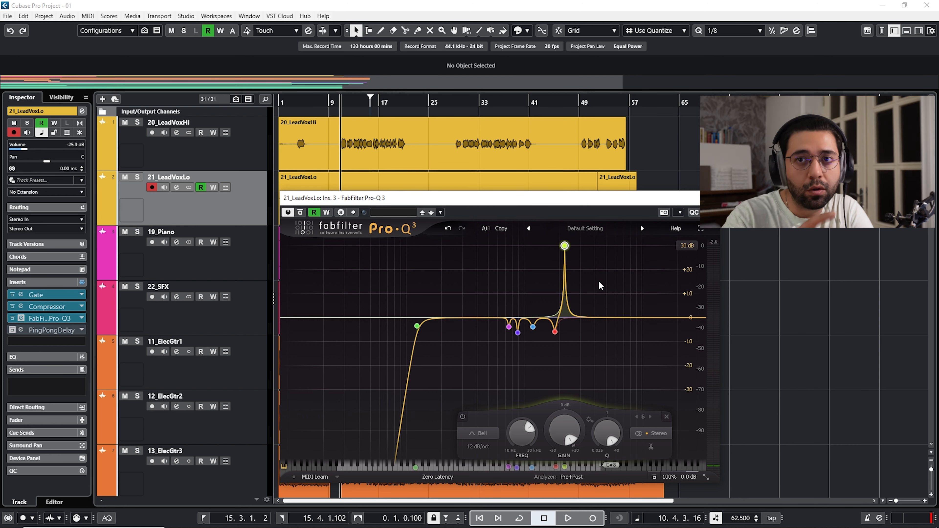
mouse_move(574, 270)
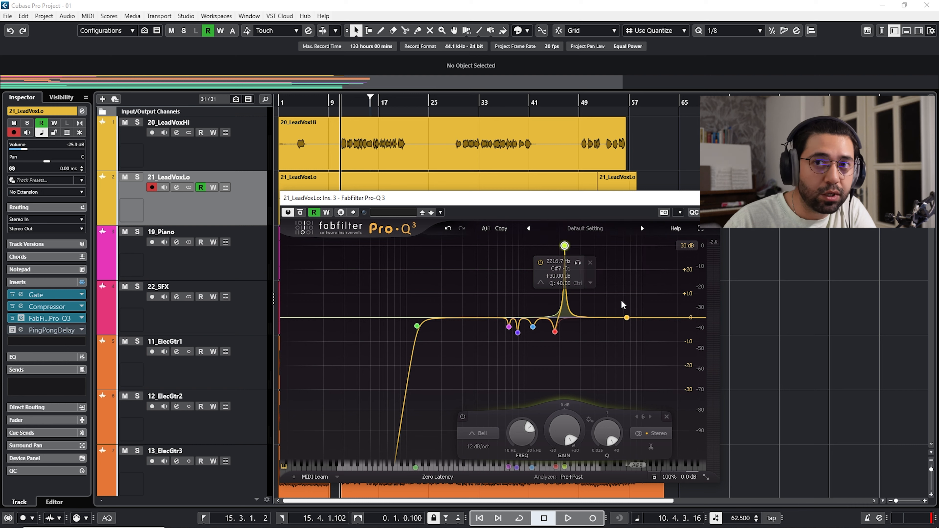
drag(570, 206, 562, 175)
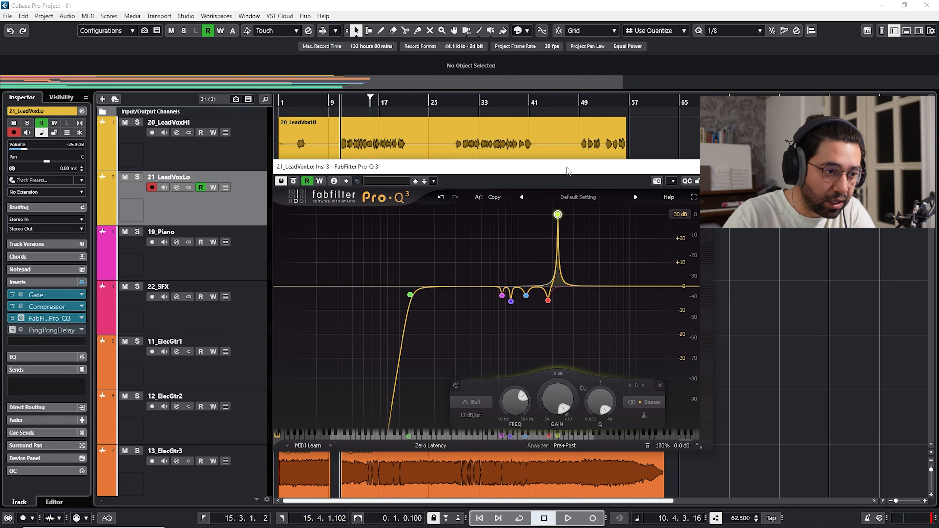
mouse_move(559, 256)
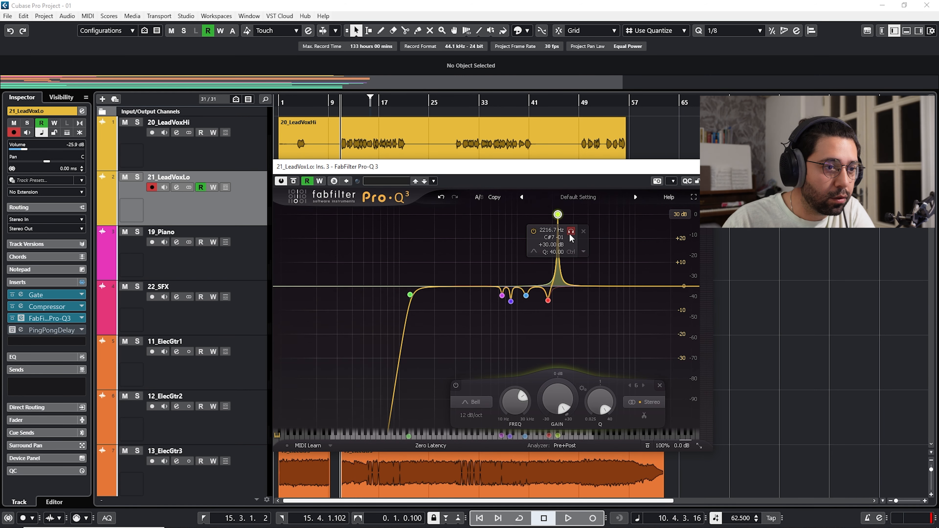
drag(572, 237, 572, 234)
drag(596, 397, 547, 472)
Step: Add a narrow bell cut of -10.73 dB just below the 1192.1 Hz band, raise the low cut's frequency, and close Pro-Q 3
mouse_move(478, 312)
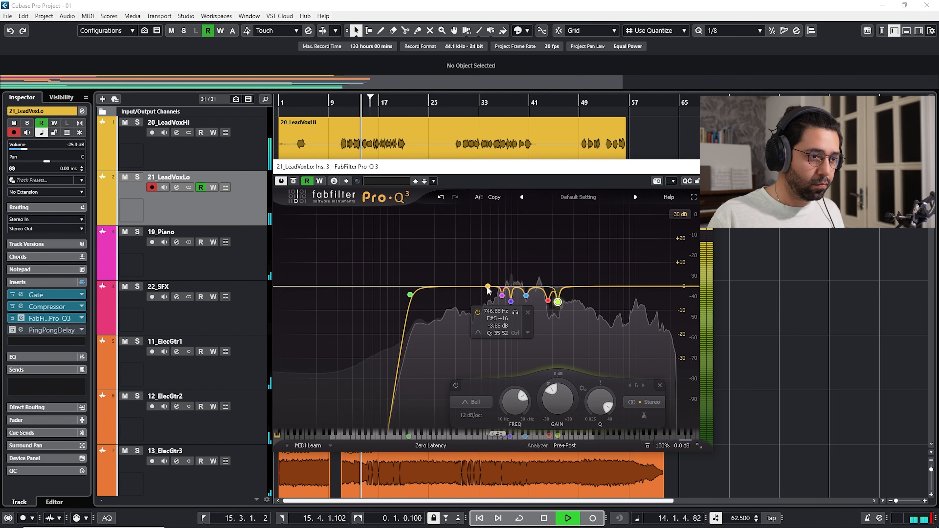
double_click(518, 280)
drag(560, 400, 514, 406)
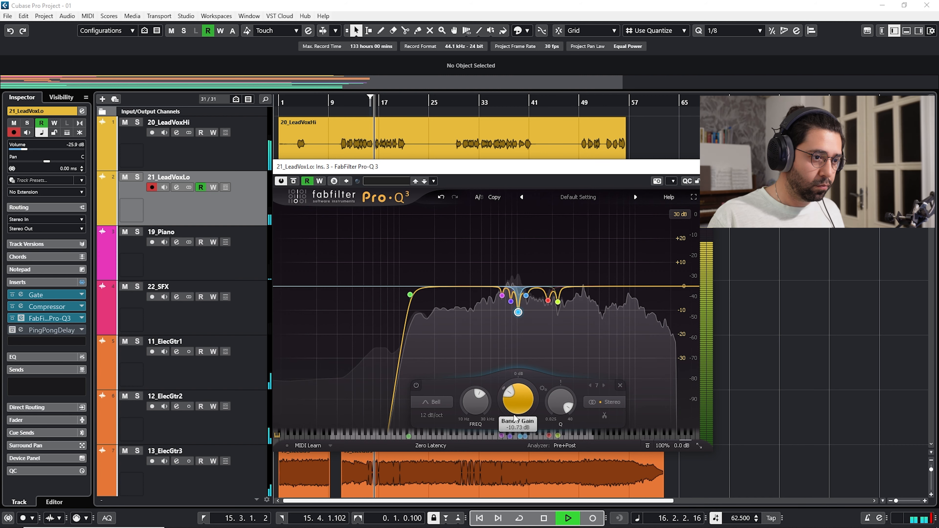
drag(413, 296, 421, 326)
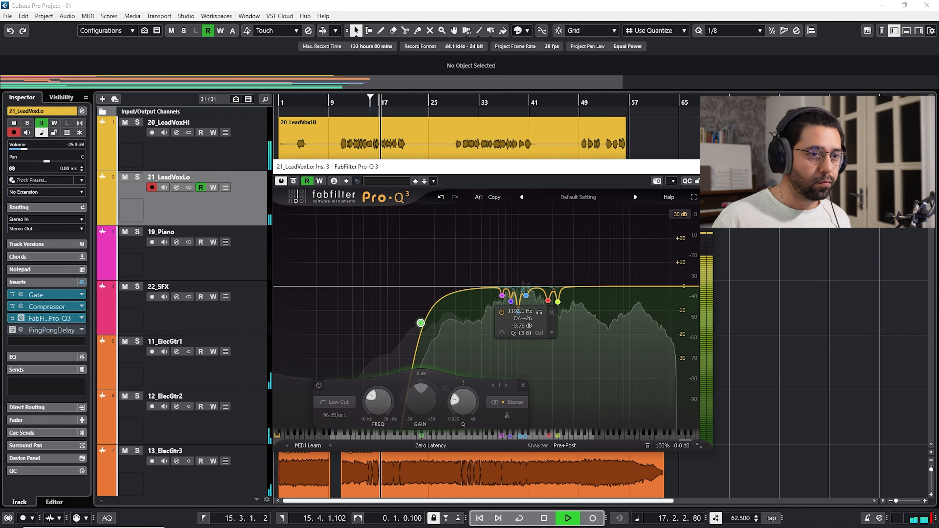
click(704, 167)
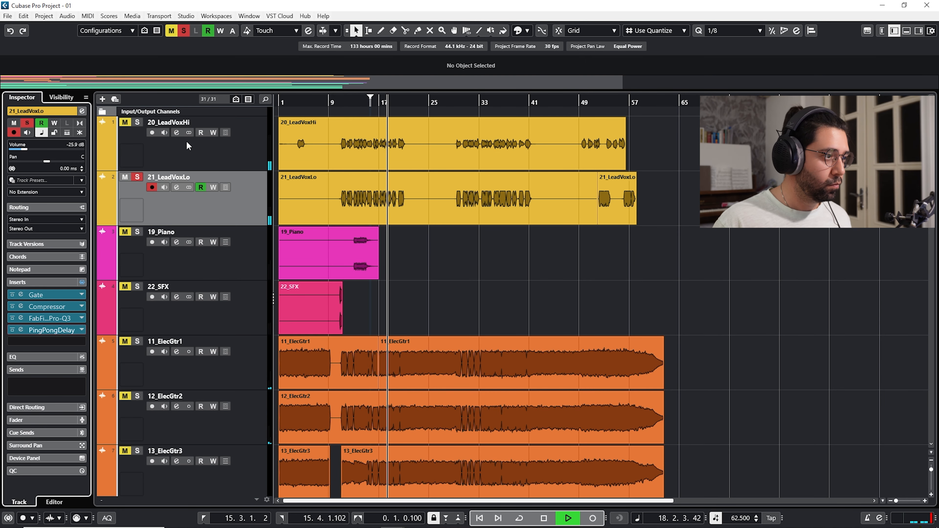
Step: Compare the soloed 21_LeadVoxLo during playback with all its inserts bypassed and active again
click(82, 283)
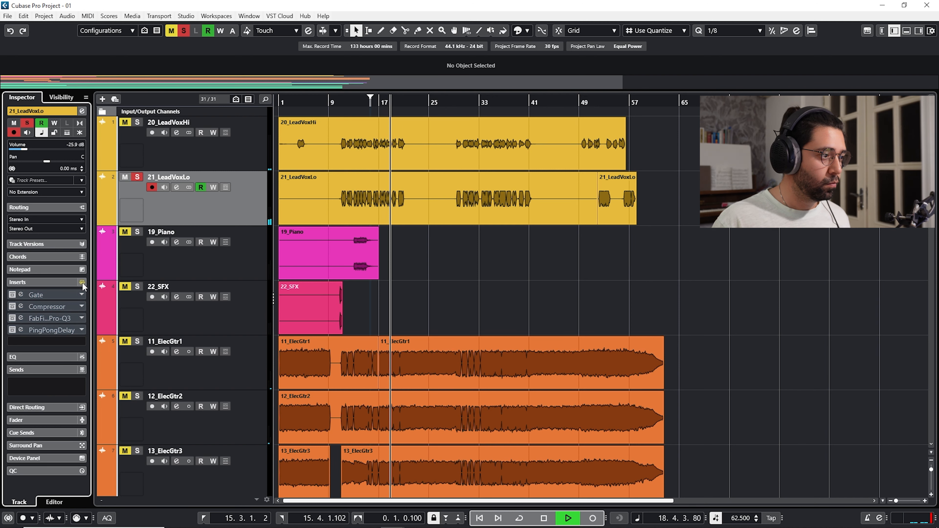
click(82, 283)
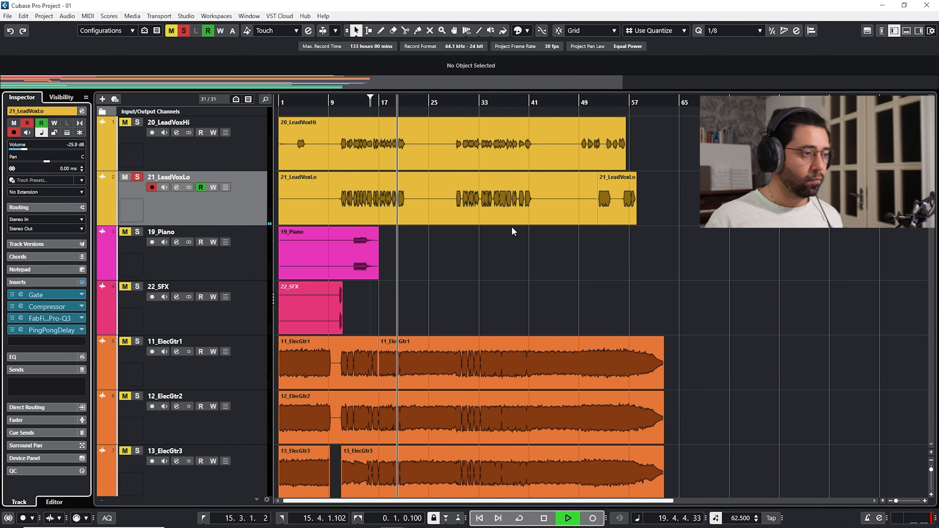
key(space)
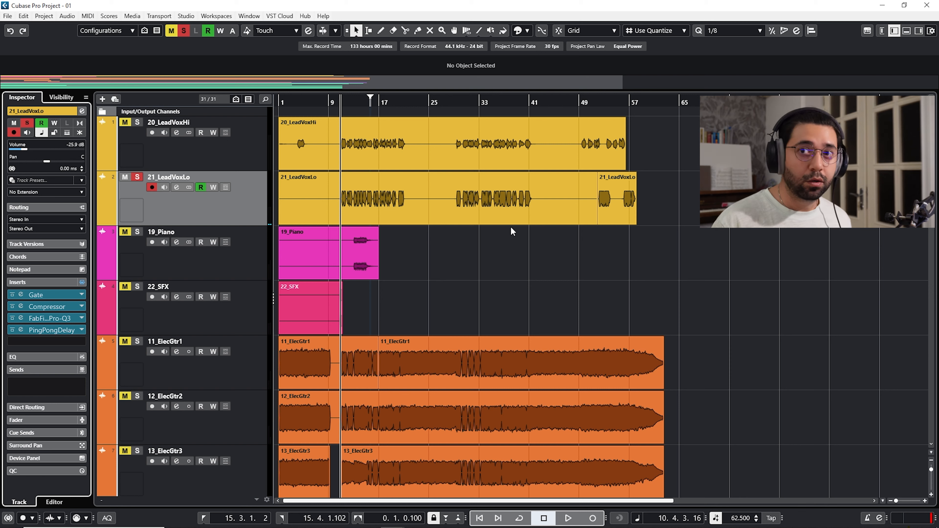
Step: Play the vocal section starting around bar 29 and solo 20_LeadVoxHi together with 21_LeadVoxLo
key(space)
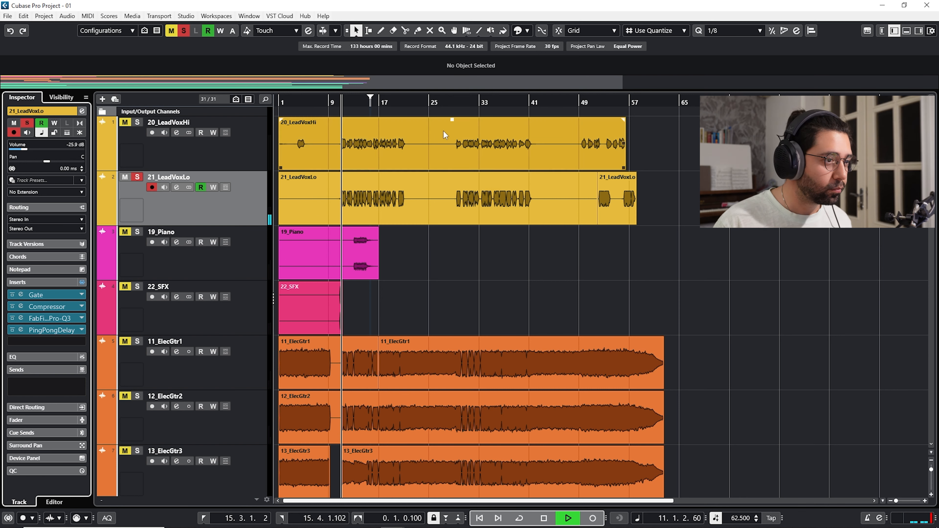
drag(453, 115, 466, 130)
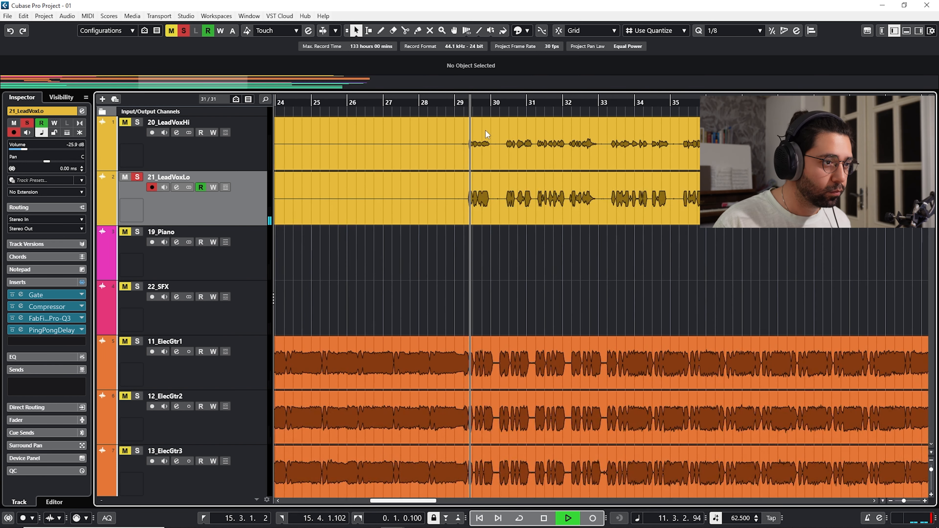
click(137, 123)
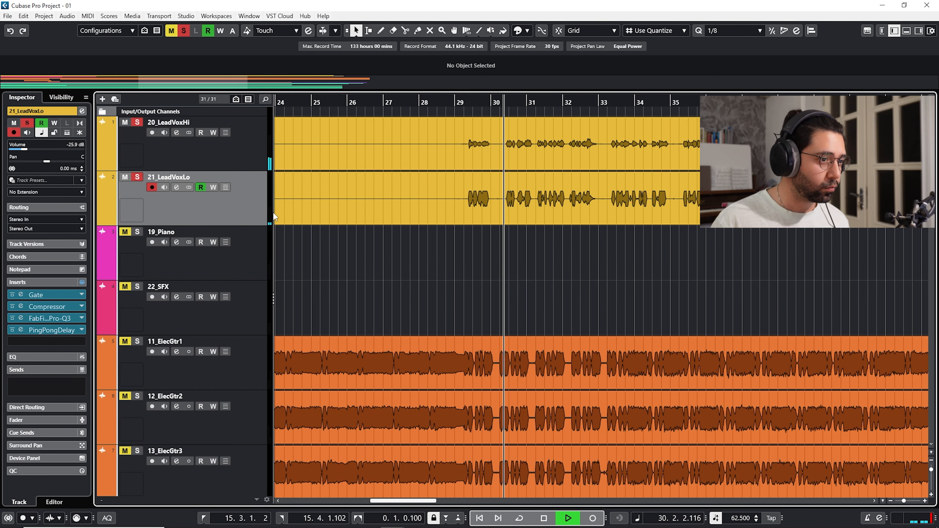
Step: Show the volume automation lane of 21_LeadVoxLo with the whole song in view
key(g)
key(g)
key(g)
key(g)
key(g)
key(g)
key(g)
key(g)
key(g)
key(g)
key(g)
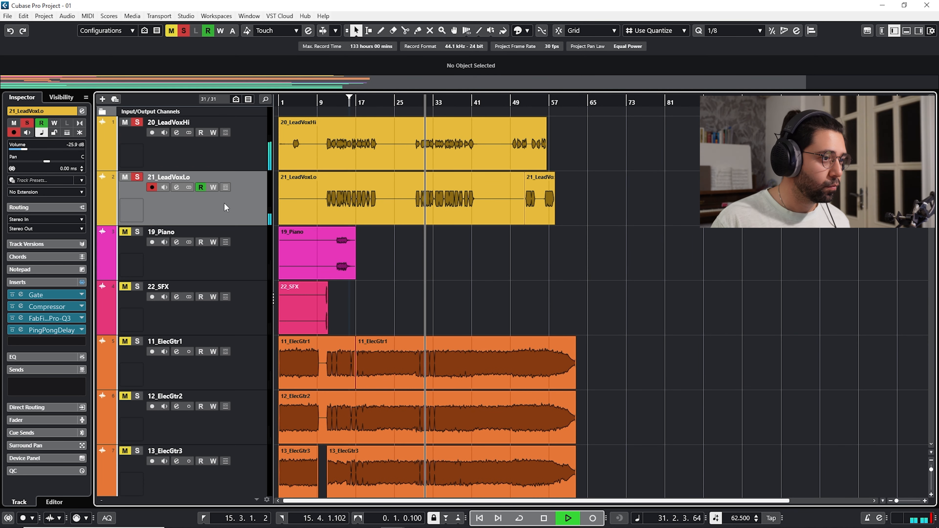
click(101, 221)
key(h)
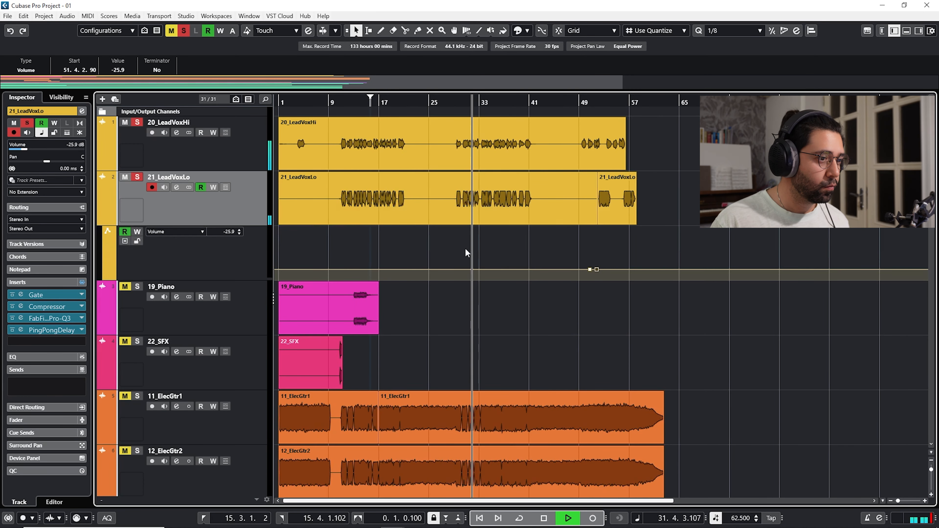
Step: Turn off all solos and play the full mix from around bar 12
click(718, 231)
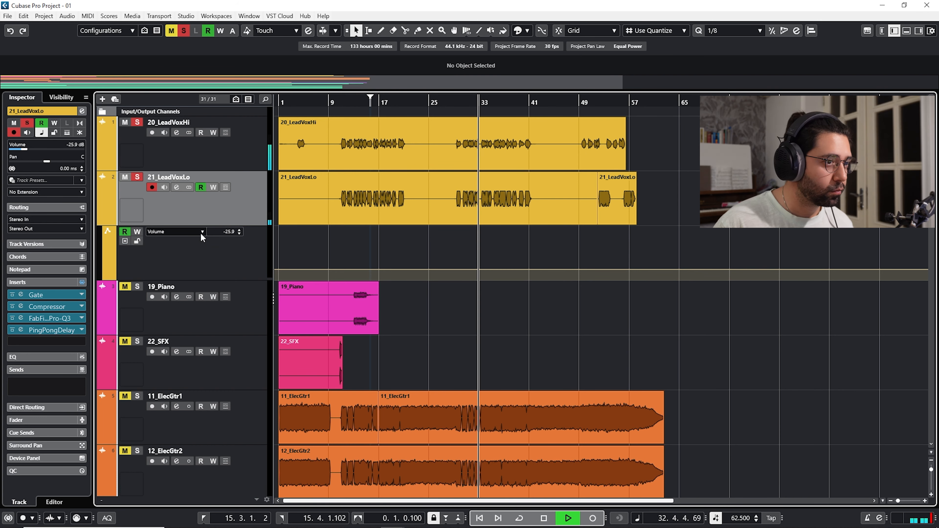
key(space)
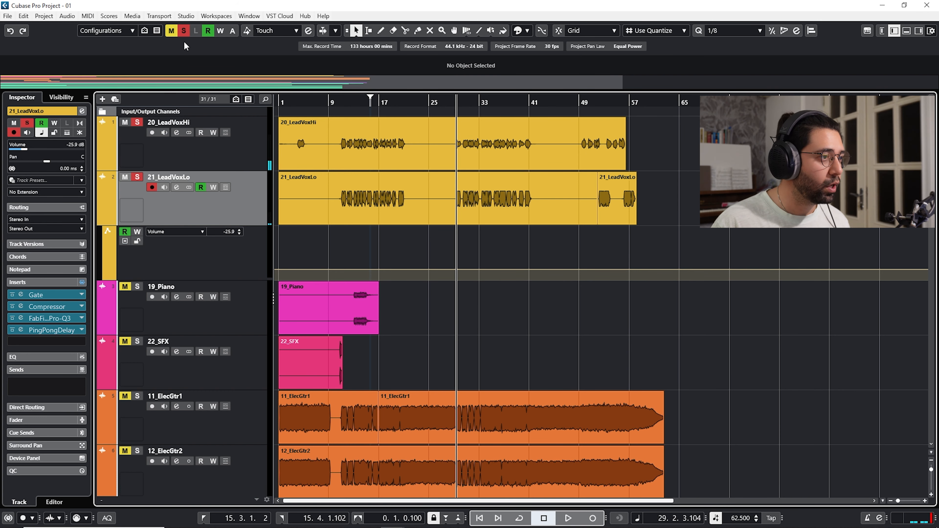
key(space)
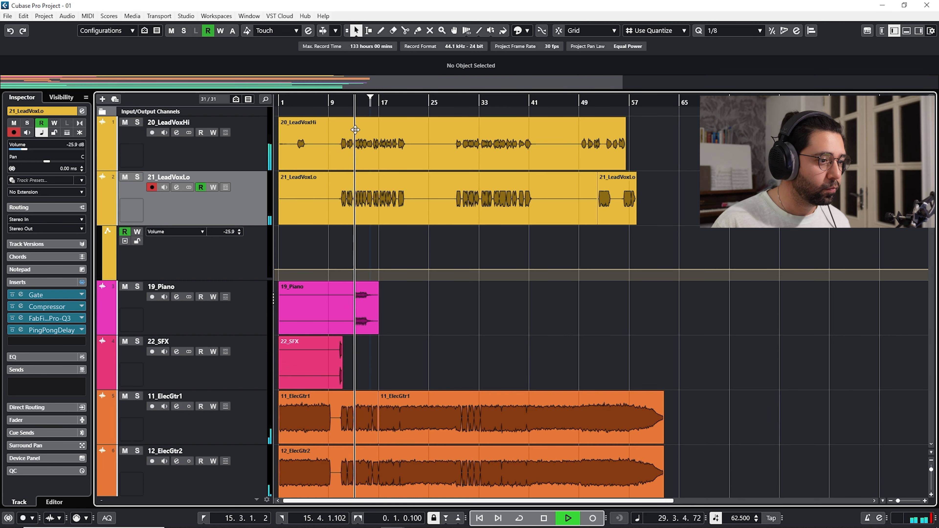
Step: Solo 19_Piano and insert FabFilter Pro-Q 3 after its Compressor
click(257, 313)
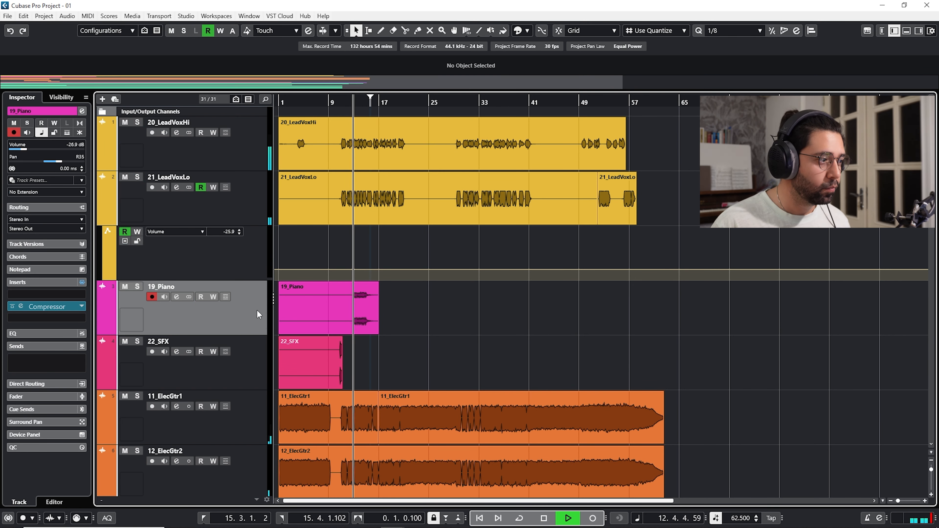
click(62, 315)
key(Escape)
click(137, 287)
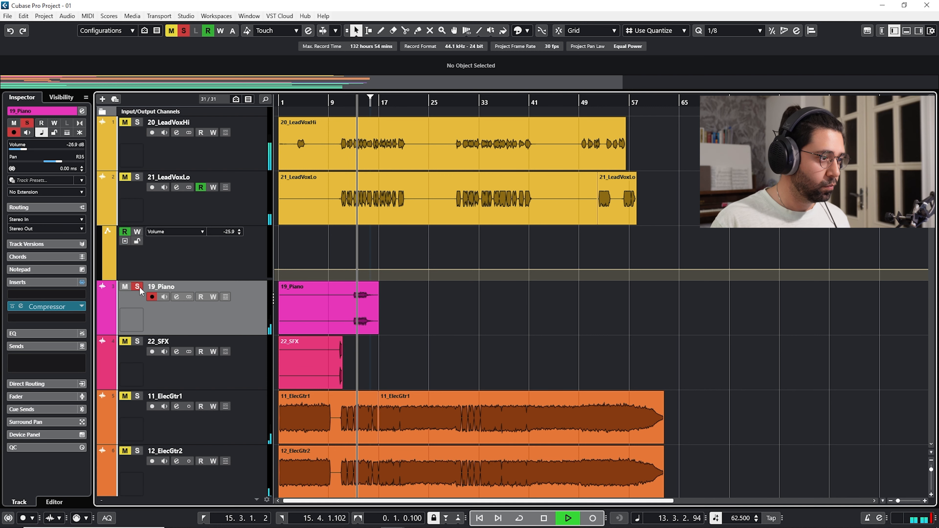
click(66, 318)
text(fab)
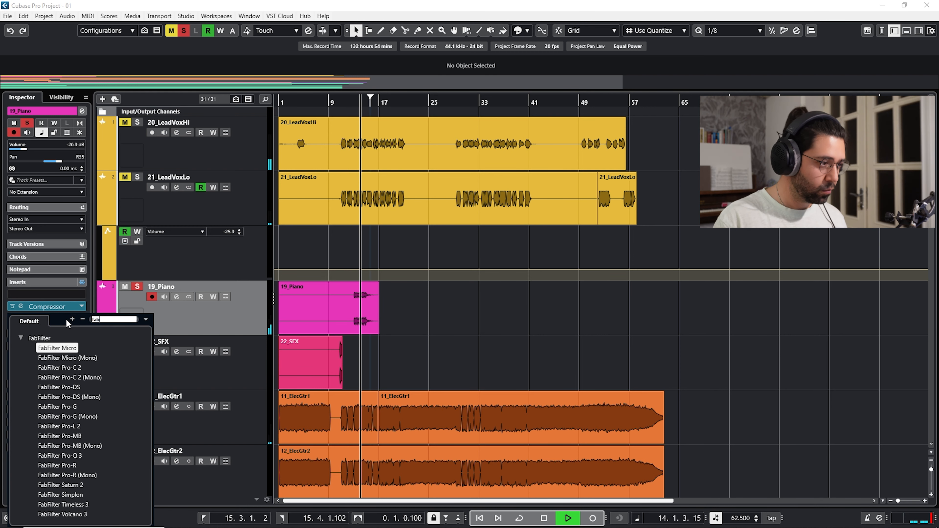
click(79, 455)
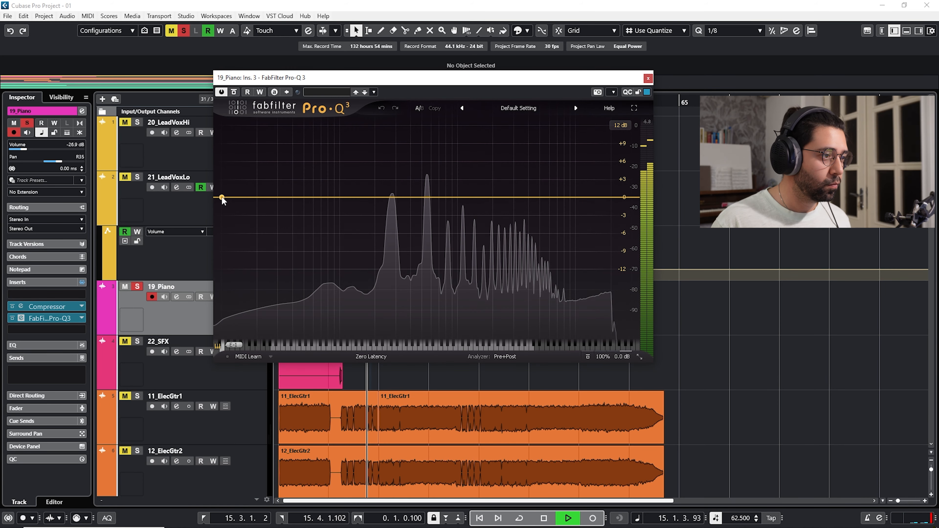
Step: Add a low cut band to the piano's EQ with a Brickwall slope and a frequency of 50 Hz
click(222, 198)
click(247, 327)
click(257, 350)
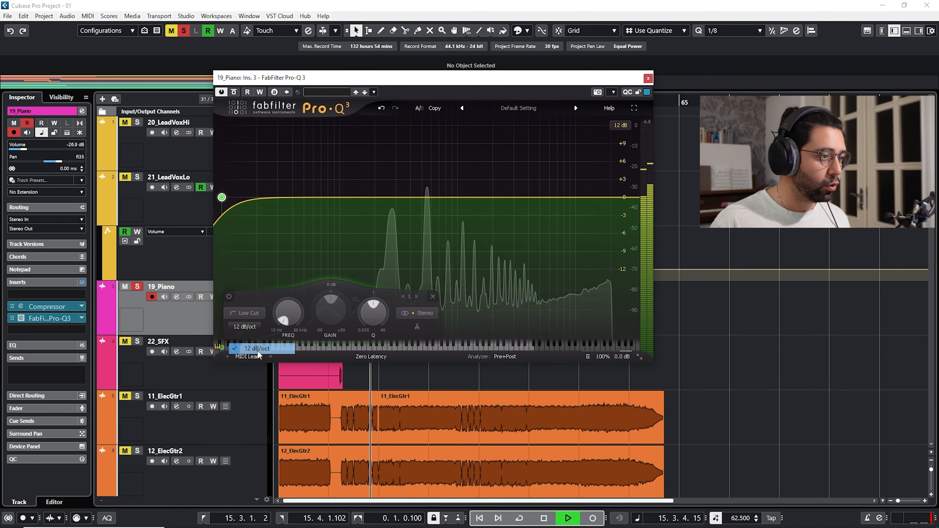
click(244, 326)
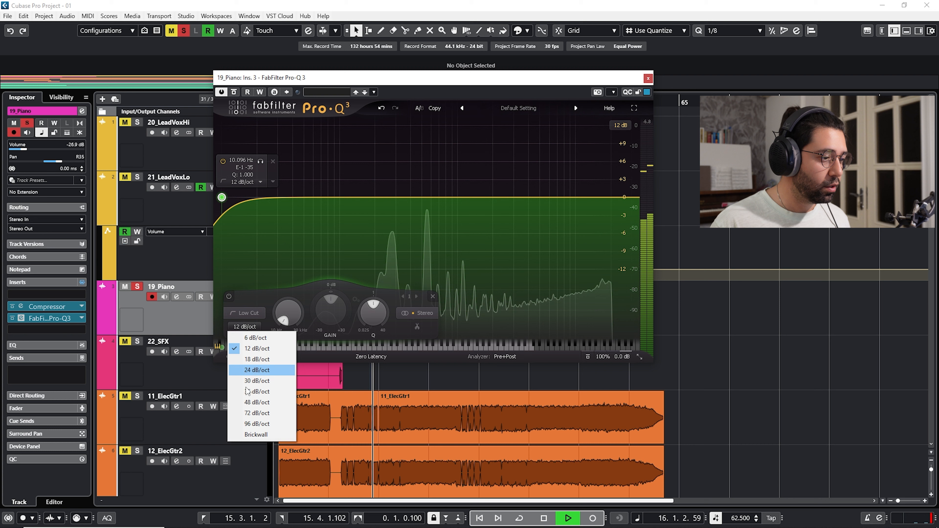
click(257, 436)
double_click(288, 311)
key(space)
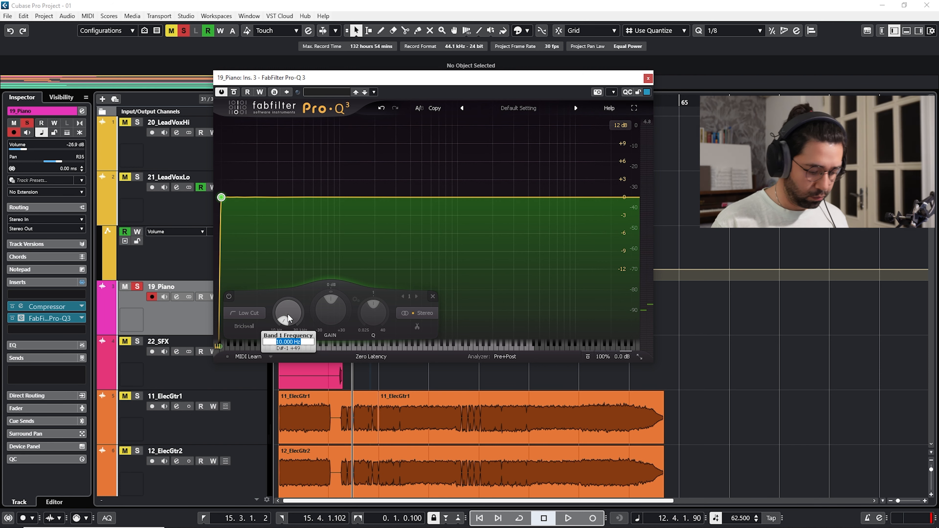
text(50)
key(Return)
Step: Raise the piano's low cut to about 147 Hz during playback
key(space)
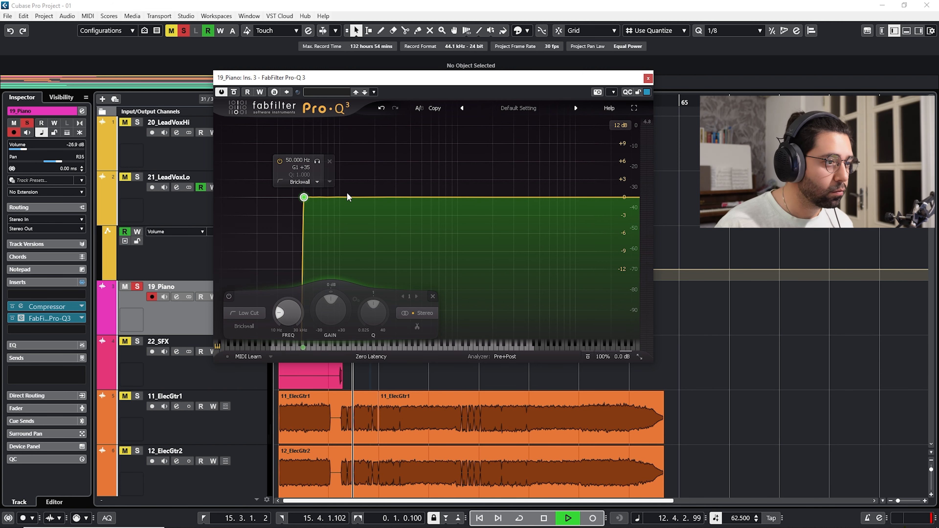
drag(390, 80, 436, 108)
drag(351, 224, 407, 263)
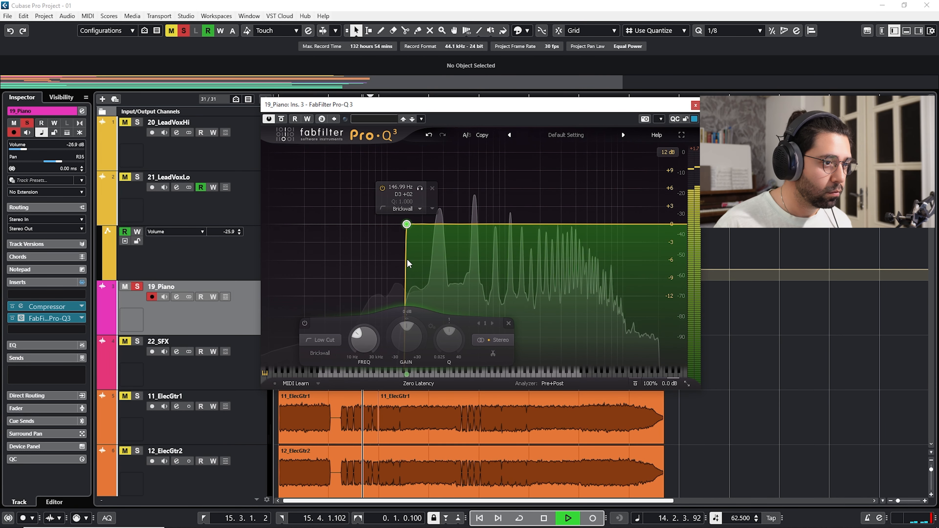
Step: Sweep a narrow bell boost of +4.24 dB through the piano's midrange to listen for resonances, and delete the band
drag(557, 224, 544, 199)
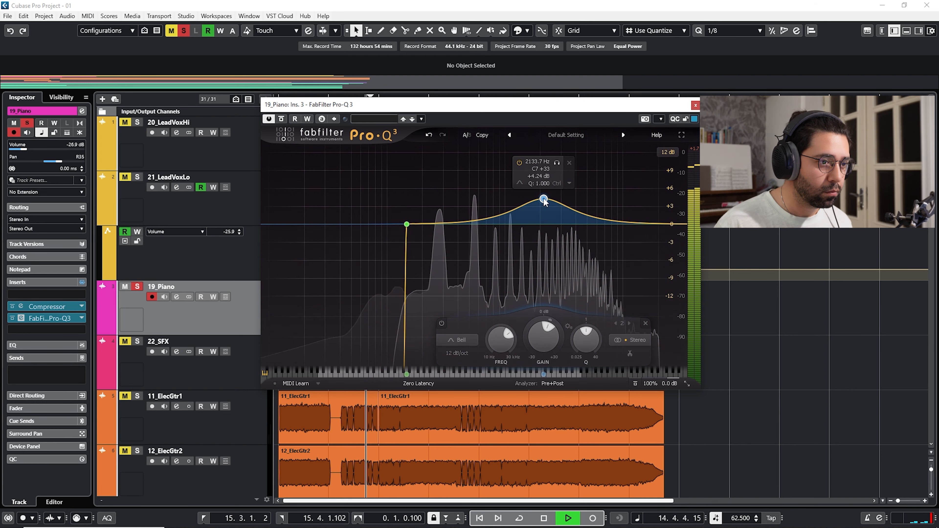
drag(587, 340, 575, 302)
key(space)
key(space)
drag(556, 163, 496, 155)
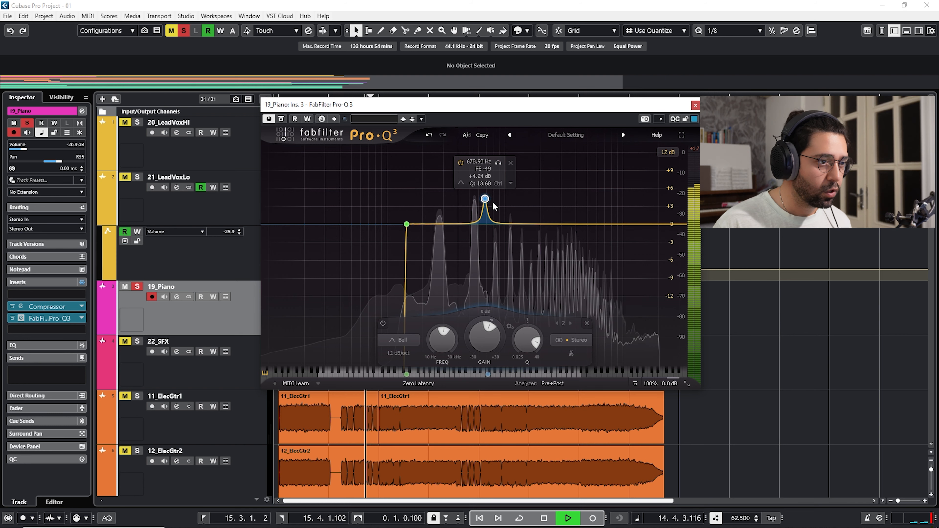
right_click(484, 199)
click(508, 285)
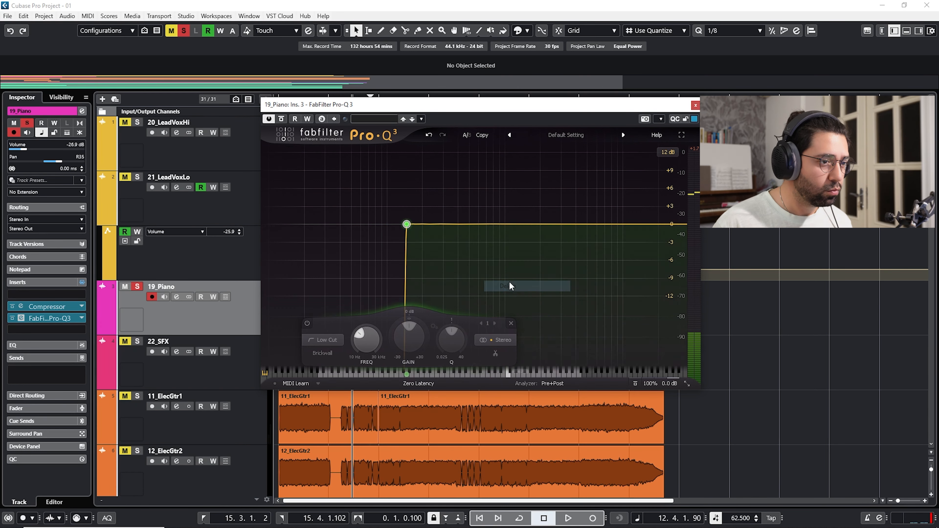
Step: Close the piano's Pro-Q 3 and turn off the solo on 19_Piano
click(695, 105)
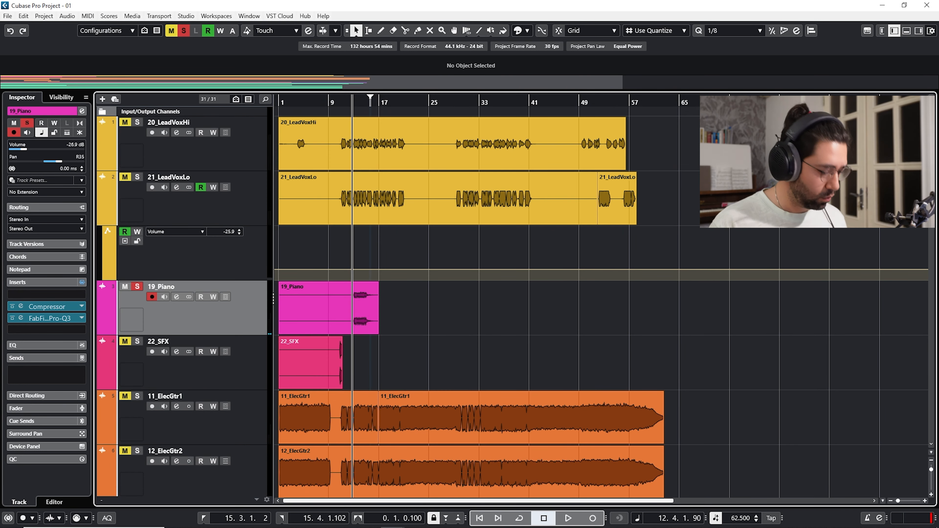
click(137, 287)
click(135, 344)
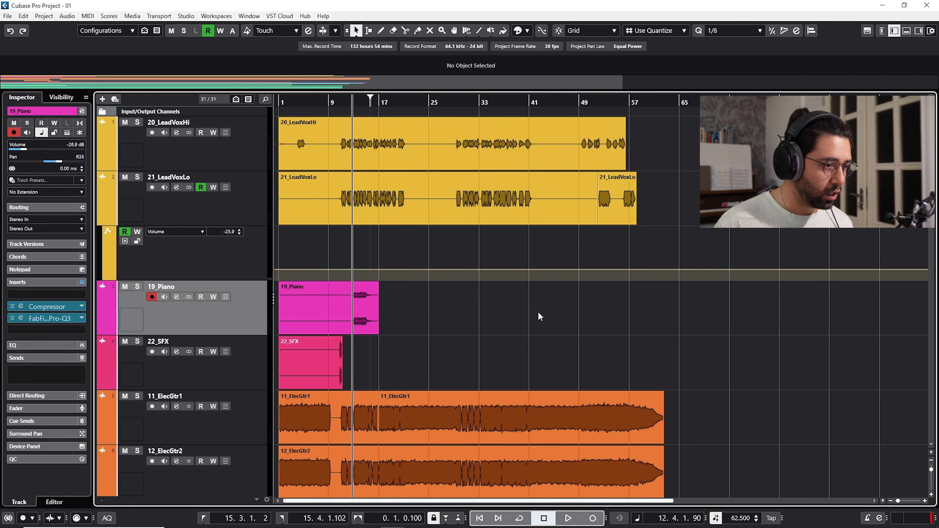
Step: Select 11_ElecGtr1, play from just before bar 11, and solo the track
scroll(442, 326, down, 5)
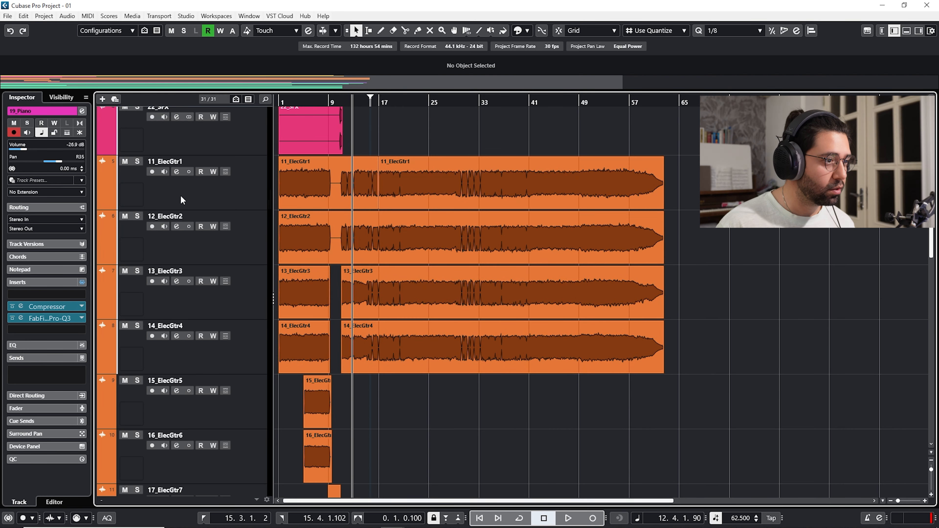
click(225, 198)
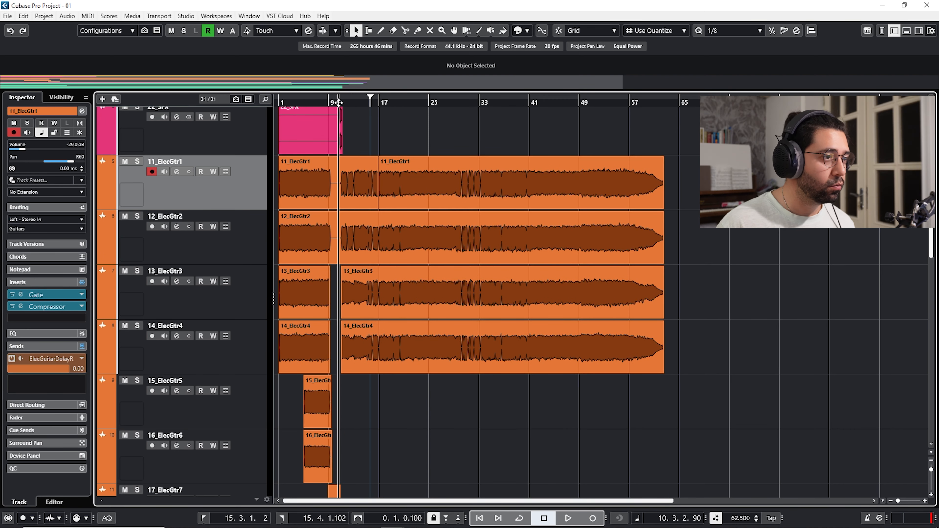
scroll(343, 120, up, 4)
scroll(347, 120, up, 2)
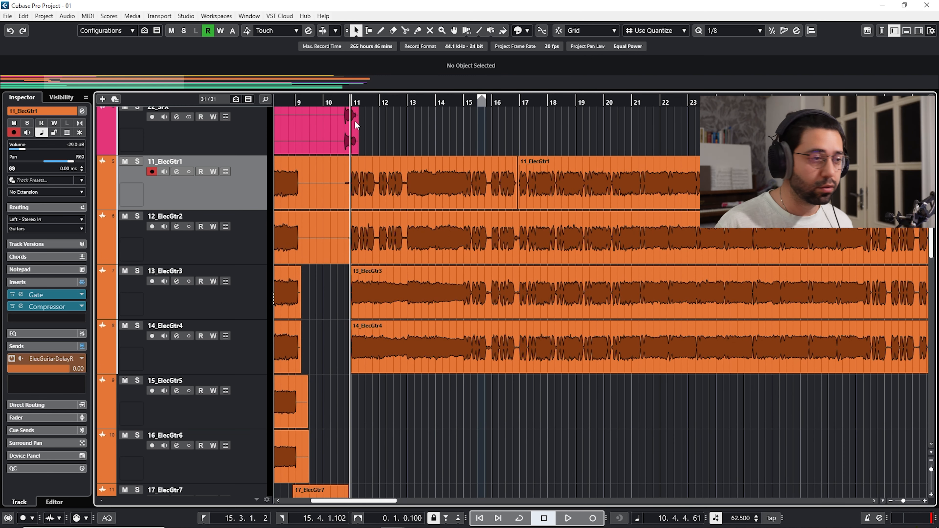
key(space)
click(137, 161)
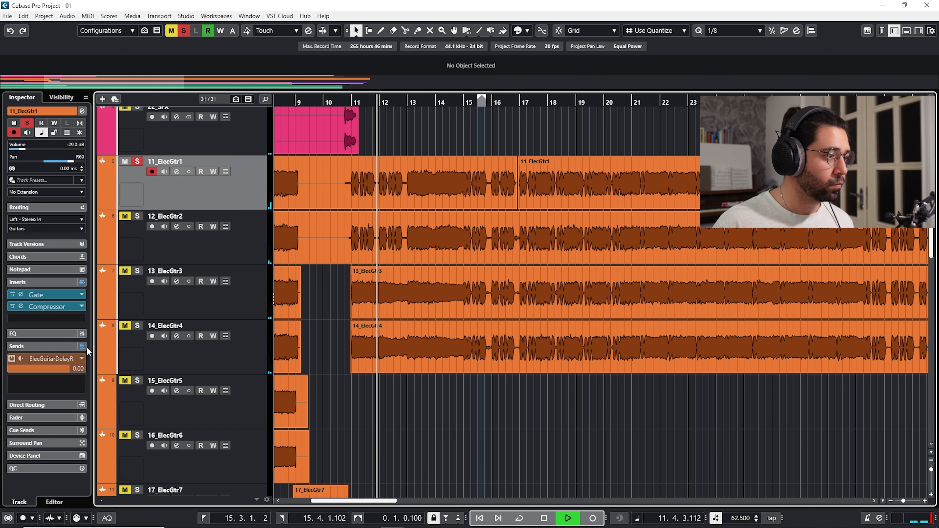
Step: Insert FabFilter Pro-Q 3 after the Compressor on 11_ElecGtr1 and add a Brickwall low cut at 10 Hz
click(62, 319)
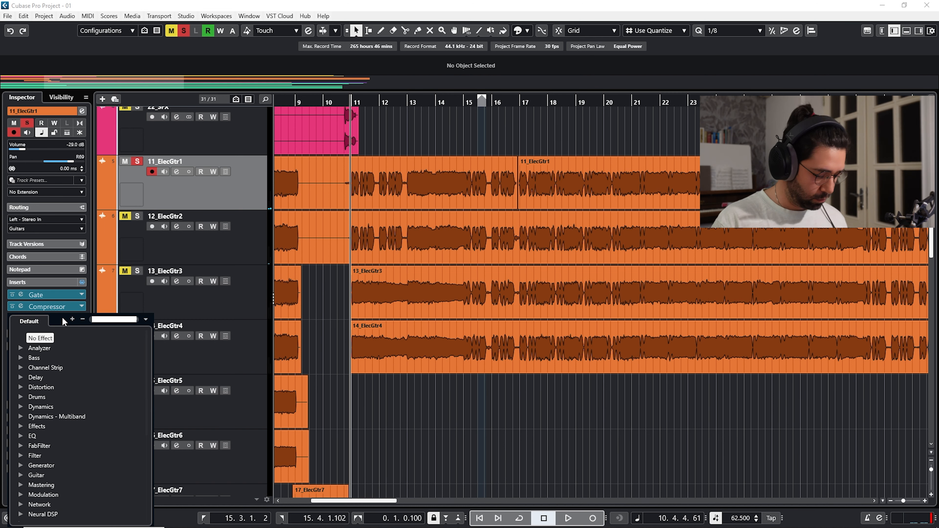
text(fab)
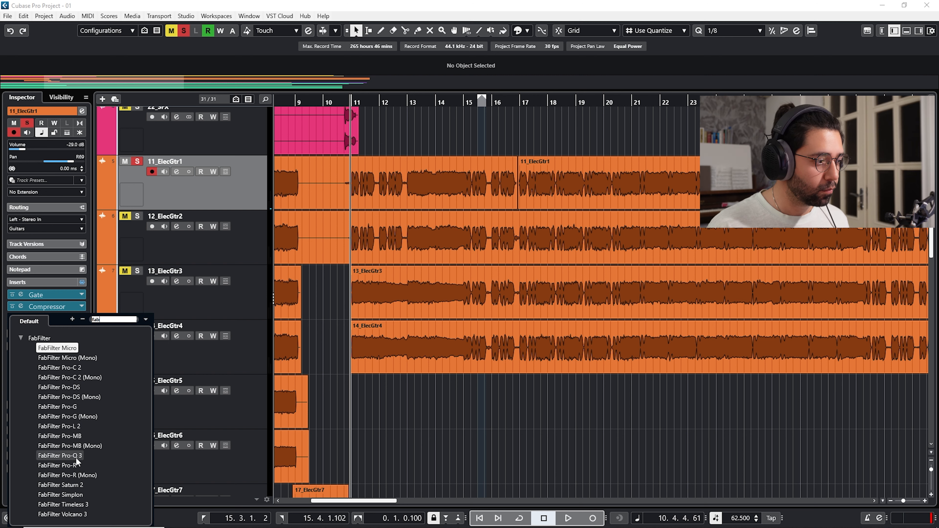
click(76, 456)
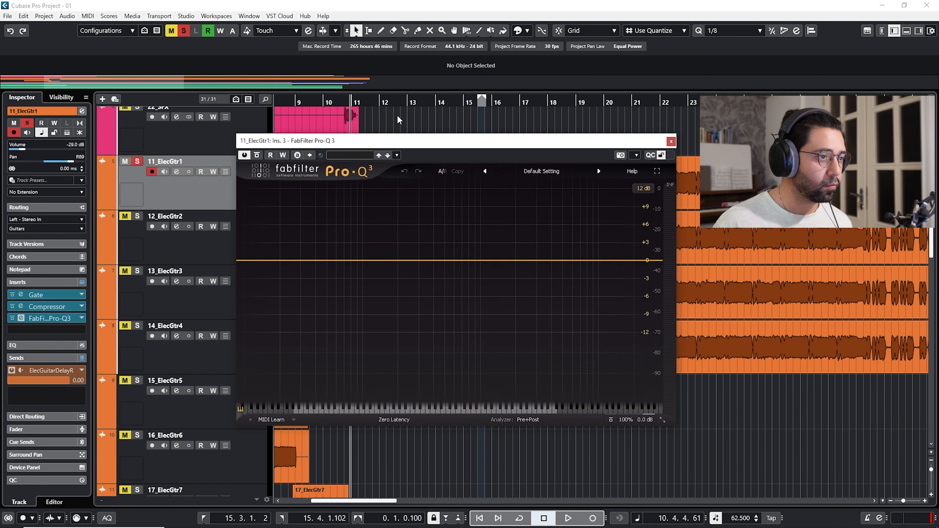
click(249, 253)
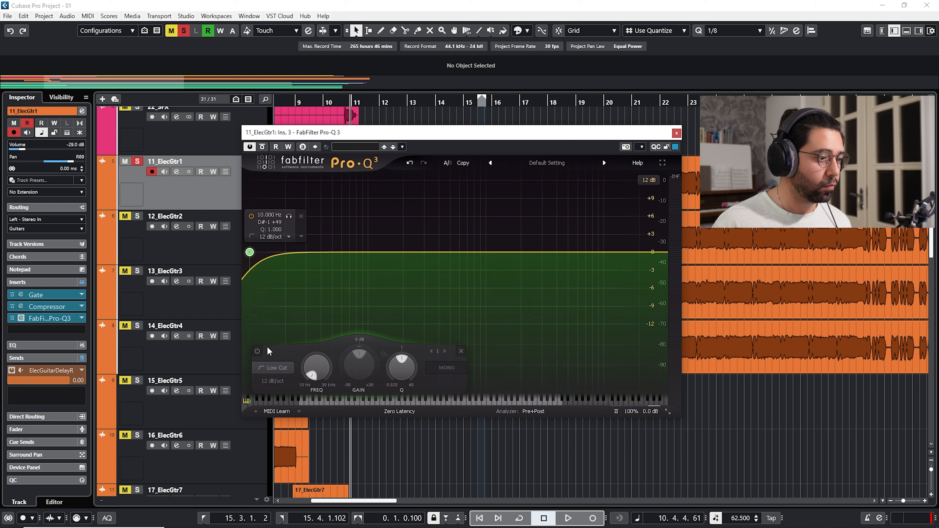
click(271, 380)
click(297, 492)
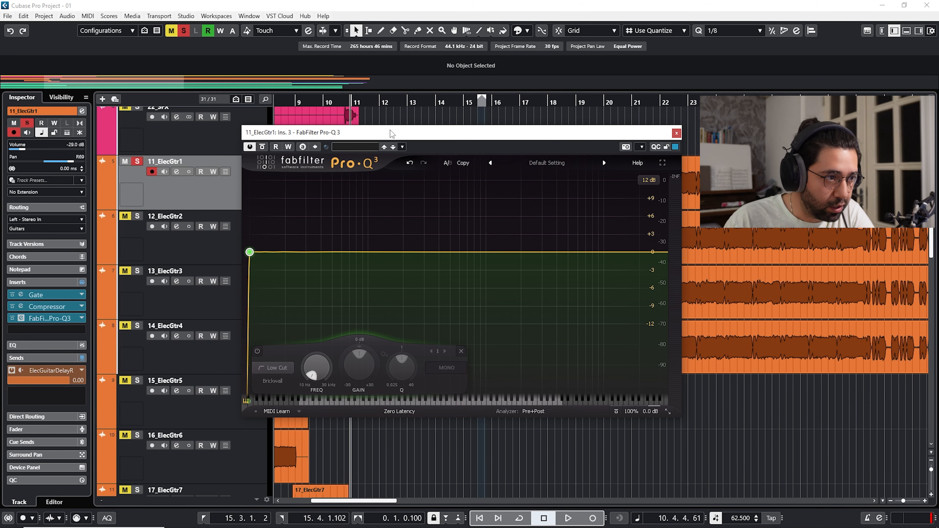
drag(389, 133, 348, 117)
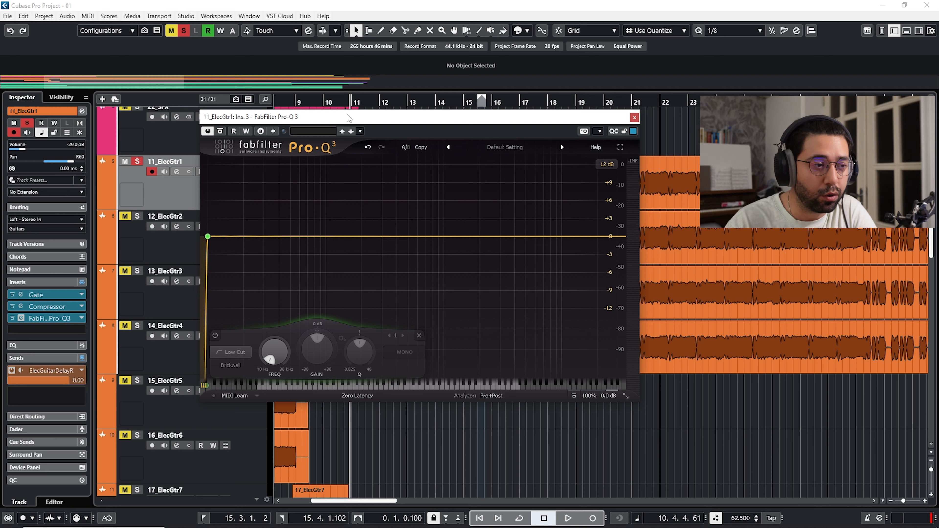
drag(349, 118, 420, 130)
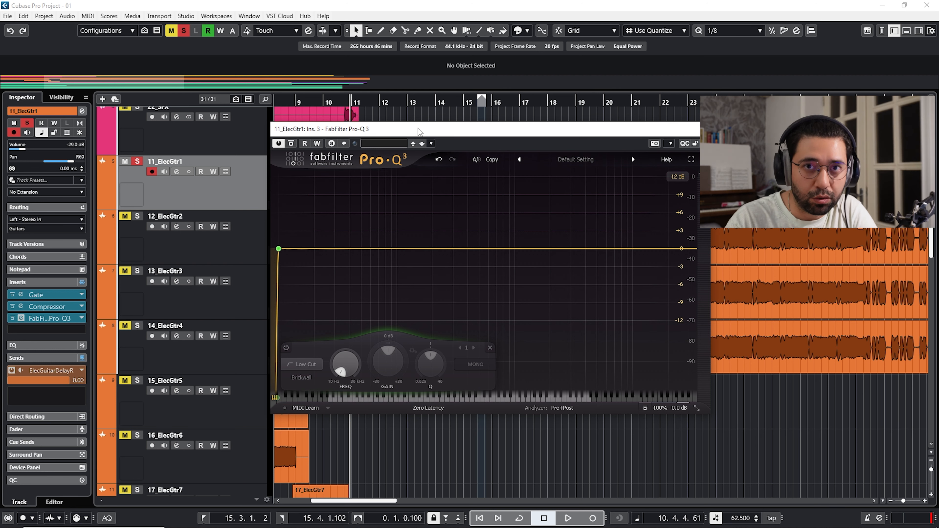
drag(420, 132, 468, 165)
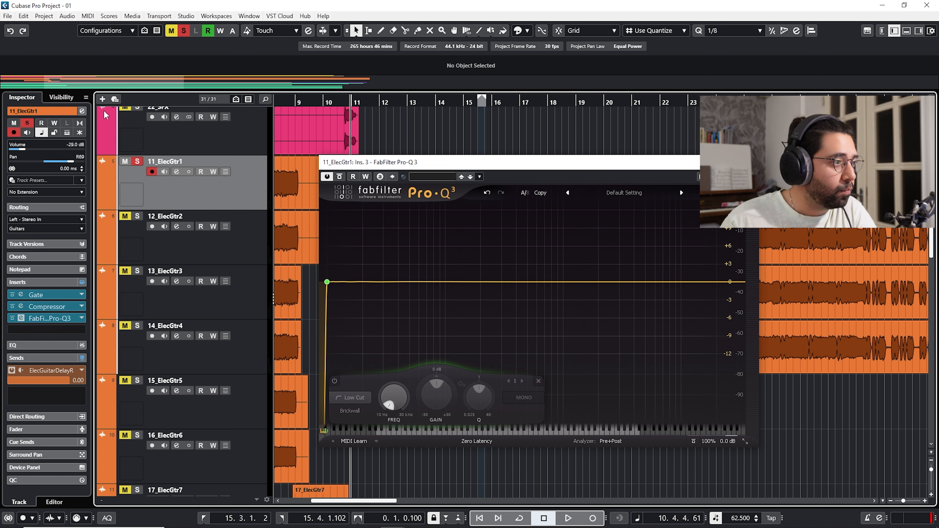
Step: Add one instrument track using Kontakt with its audio output set to Stereo Out
click(102, 99)
click(449, 103)
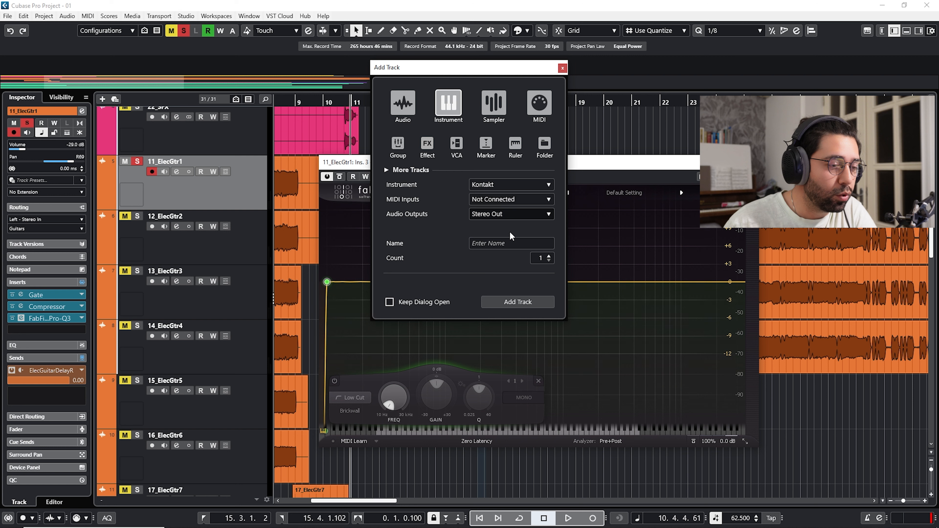
click(524, 307)
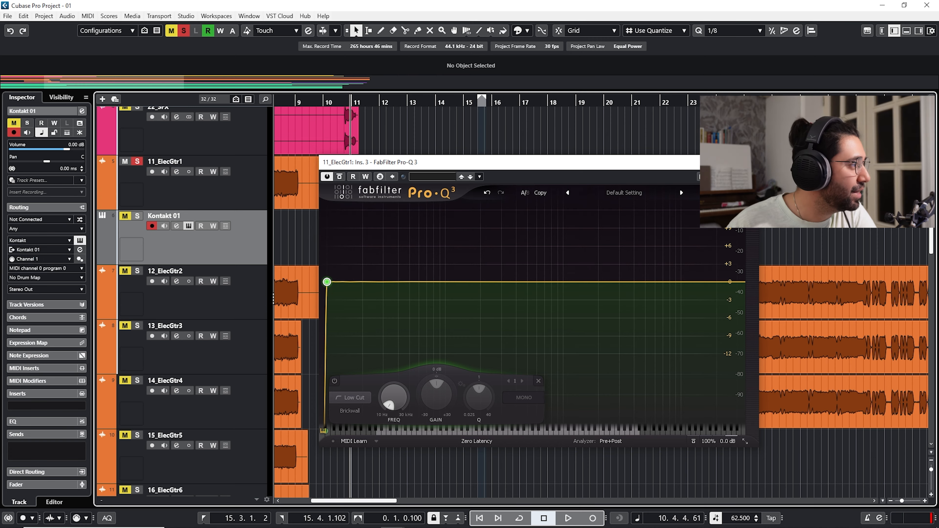
Step: Load the 01 CinePiano.nki instrument from the CinePiano library into Kontakt
scroll(213, 216, down, 15)
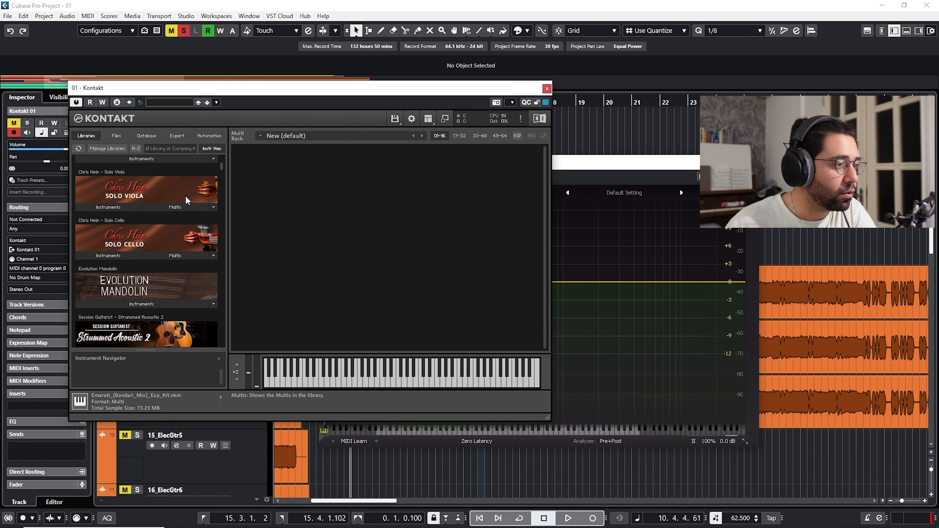
scroll(187, 200, down, 15)
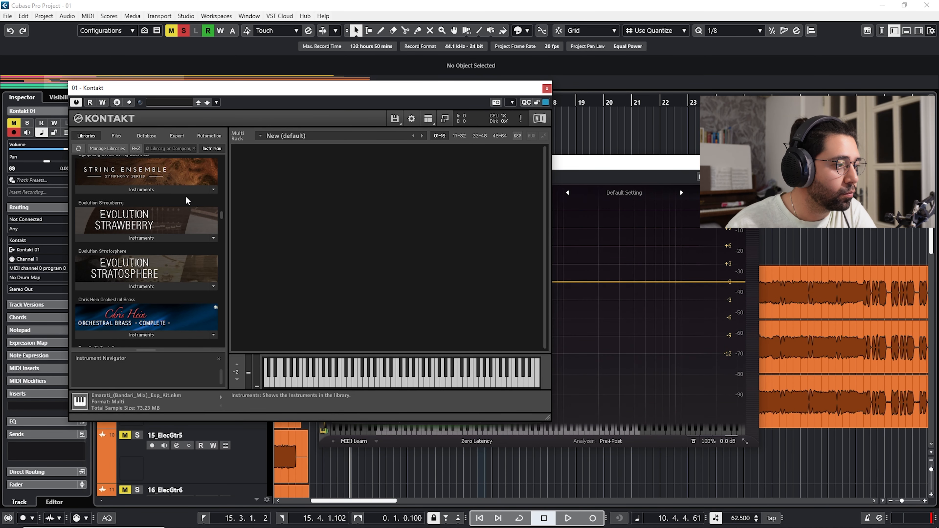
scroll(187, 200, down, 15)
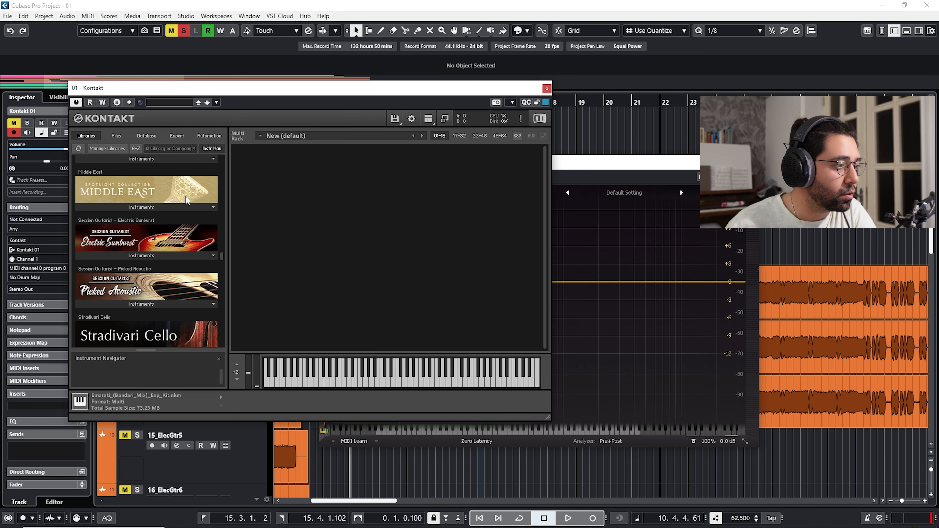
scroll(186, 199, down, 10)
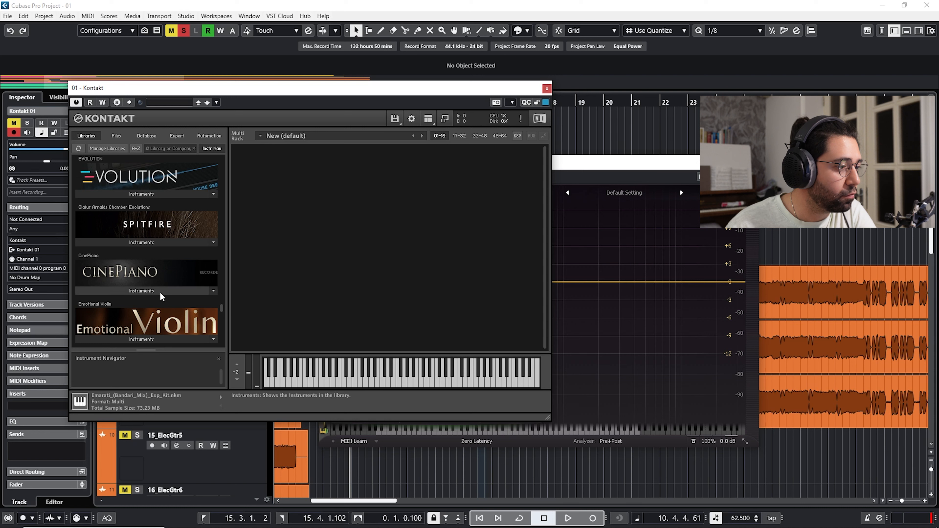
click(161, 291)
double_click(111, 303)
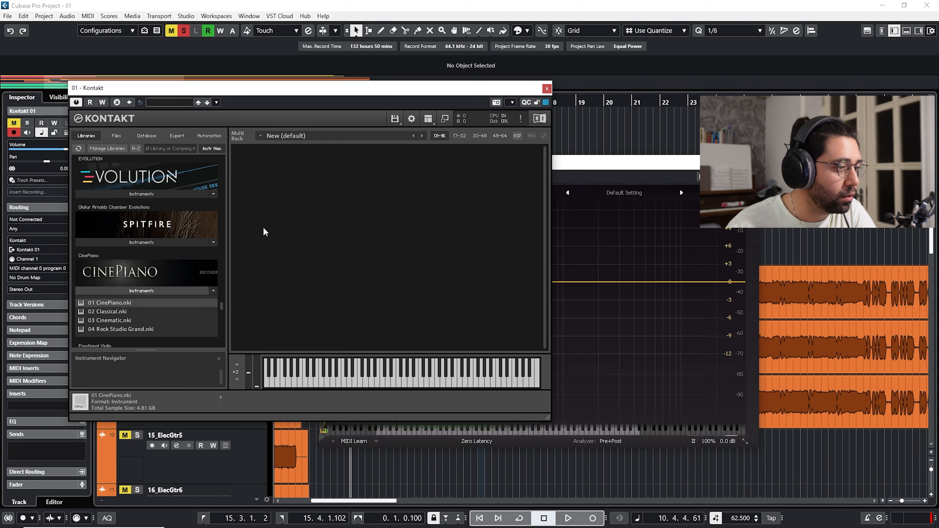
Step: Close the Pro-Q 3 window of 11_ElecGtr1 and the Kontakt window to clear the arrangement
click(676, 169)
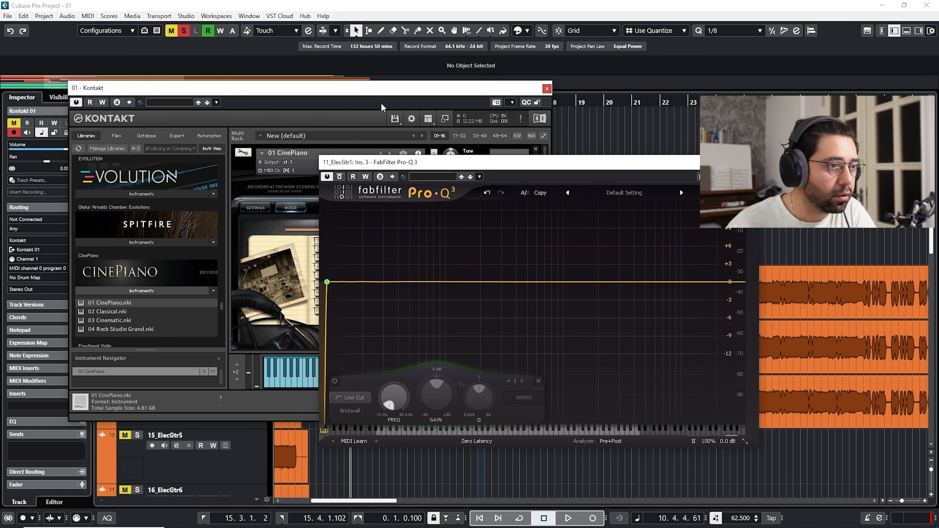
click(406, 92)
drag(359, 93, 513, 112)
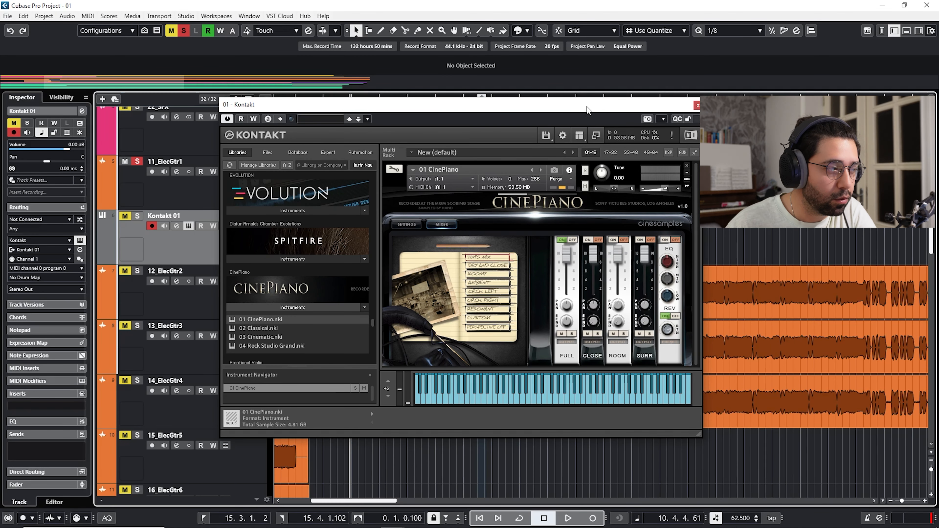
click(697, 105)
Step: Play the soloed 11_ElecGtr1 from just before bar 11, stop, and place the playhead at bar 17
key(space)
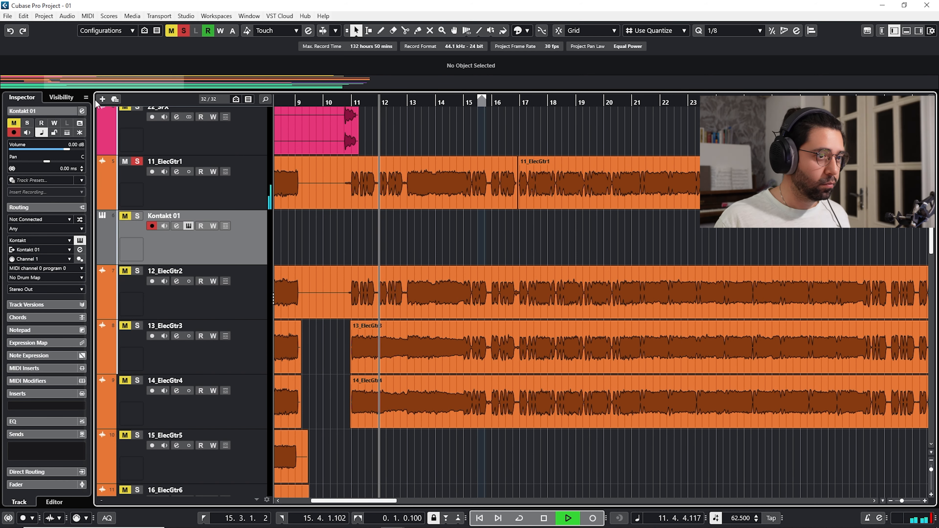
key(space)
click(519, 104)
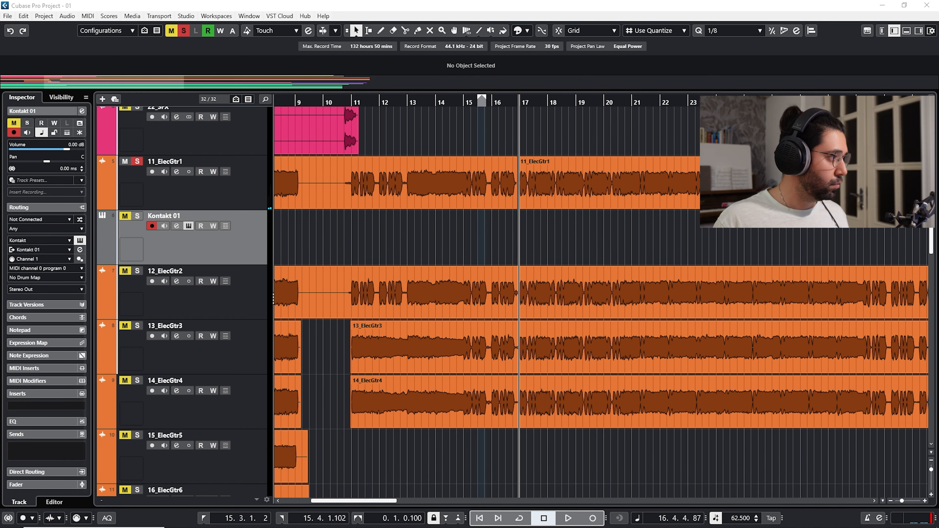
Step: Solo Kontakt 01 together with the guitar and close the reopened Kontakt window
drag(1, 111, 604, 88)
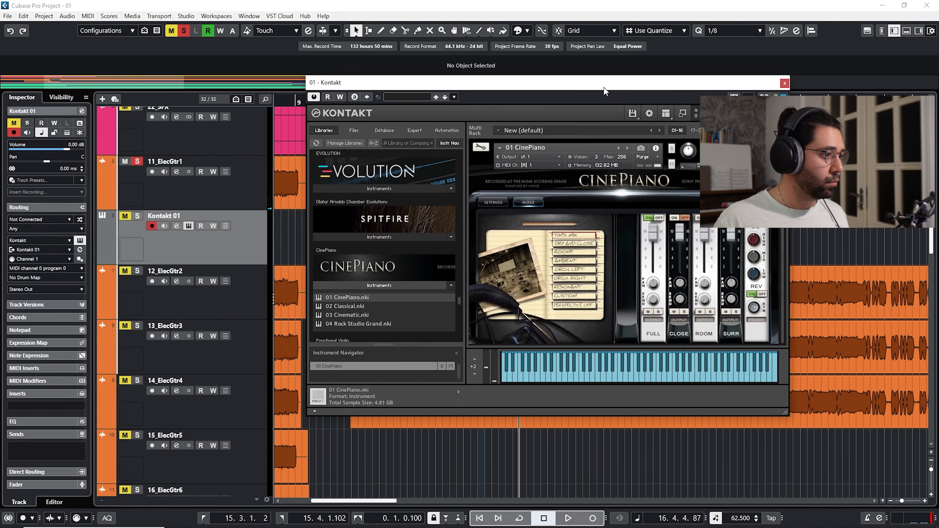
click(137, 216)
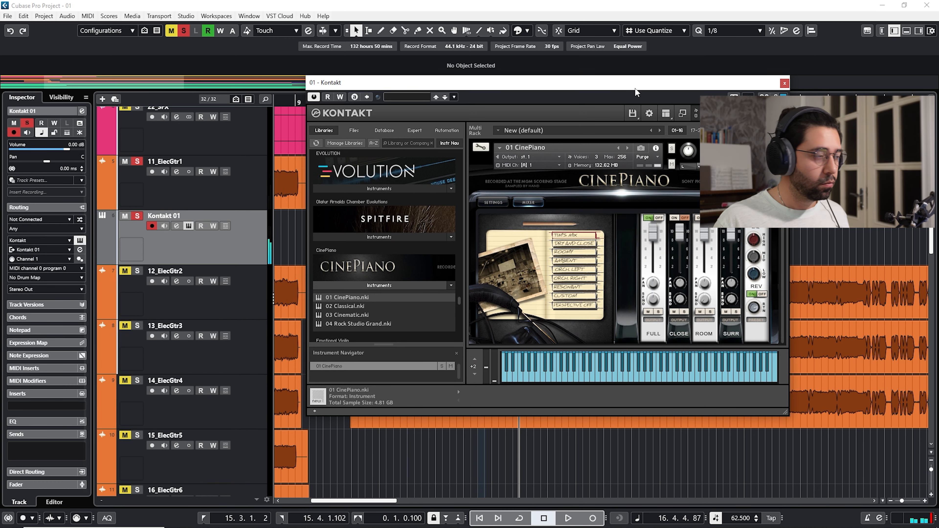
click(784, 83)
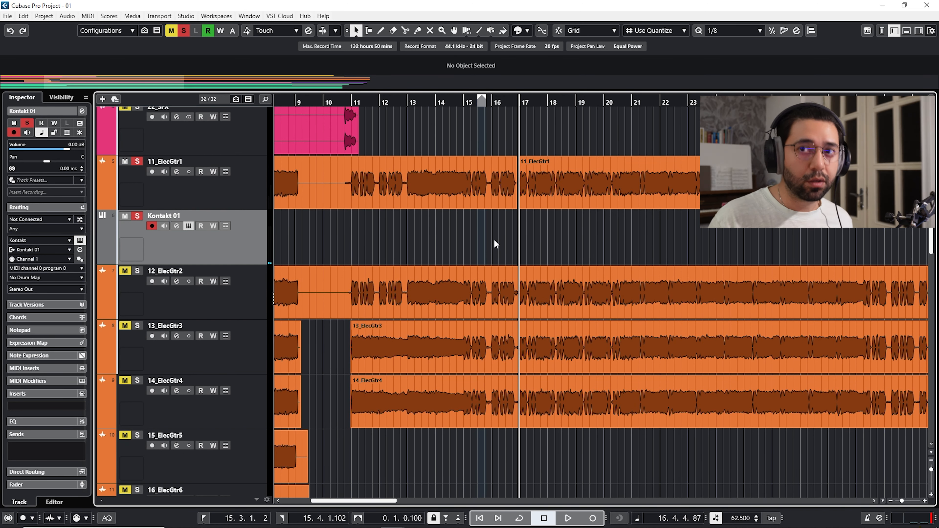
Step: Play the soloed tracks from bar 11 and jump ahead to just past bar 16
drag(357, 102, 351, 111)
key(space)
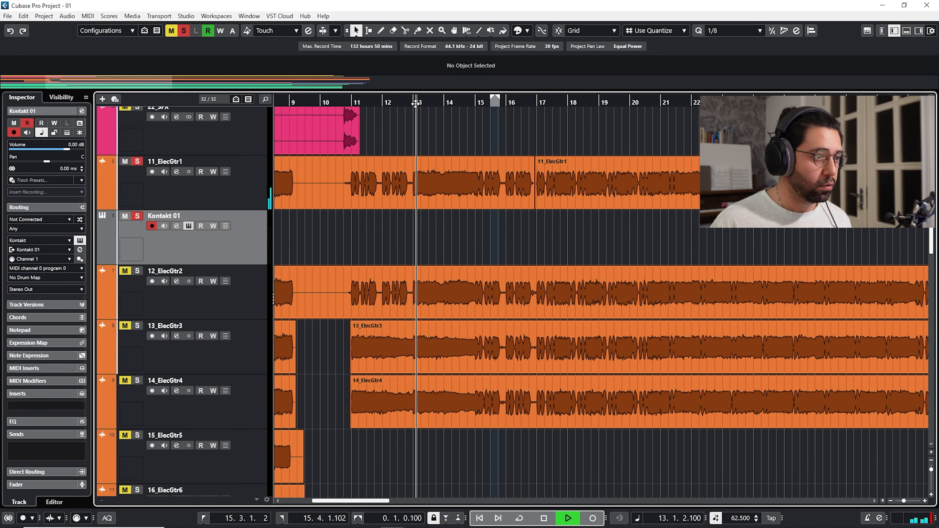
click(523, 105)
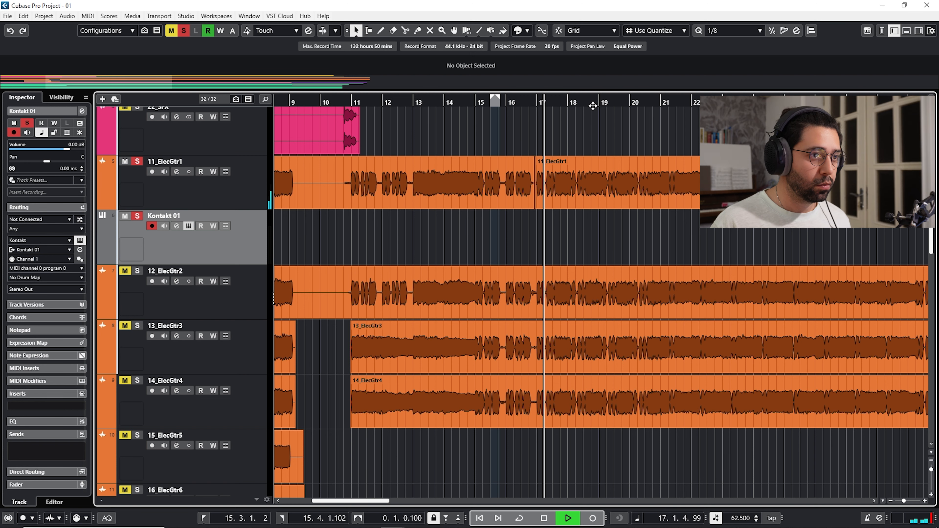
Step: Clear all mute and solo states and listen to the full mix around bars 27 and 20
key(g)
key(g)
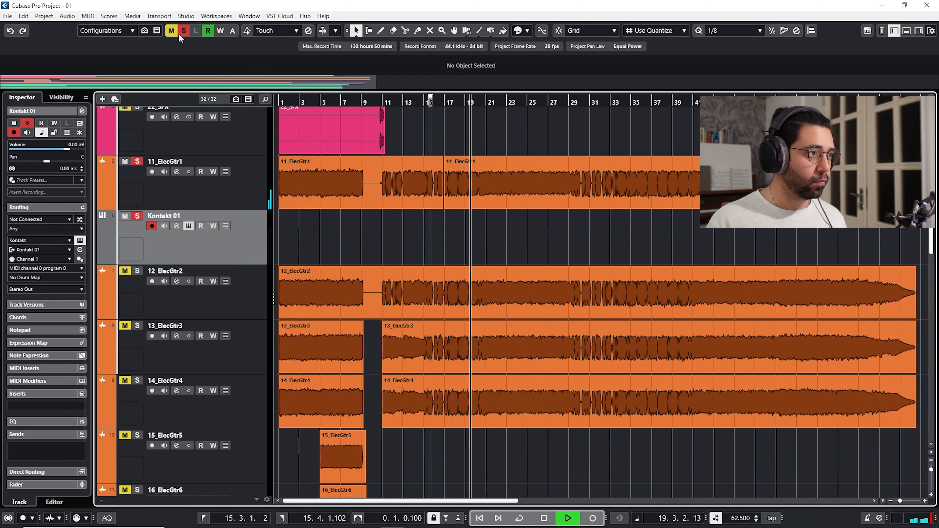
click(181, 32)
click(558, 103)
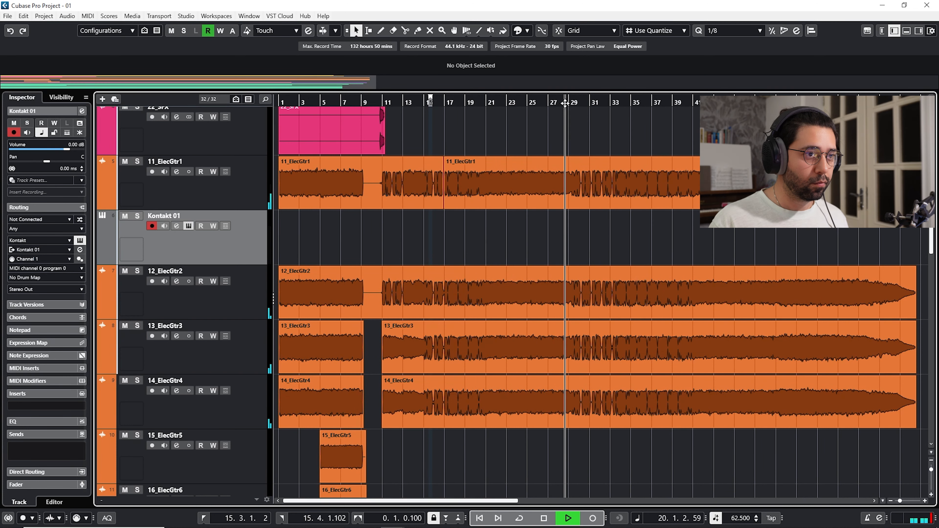
click(480, 103)
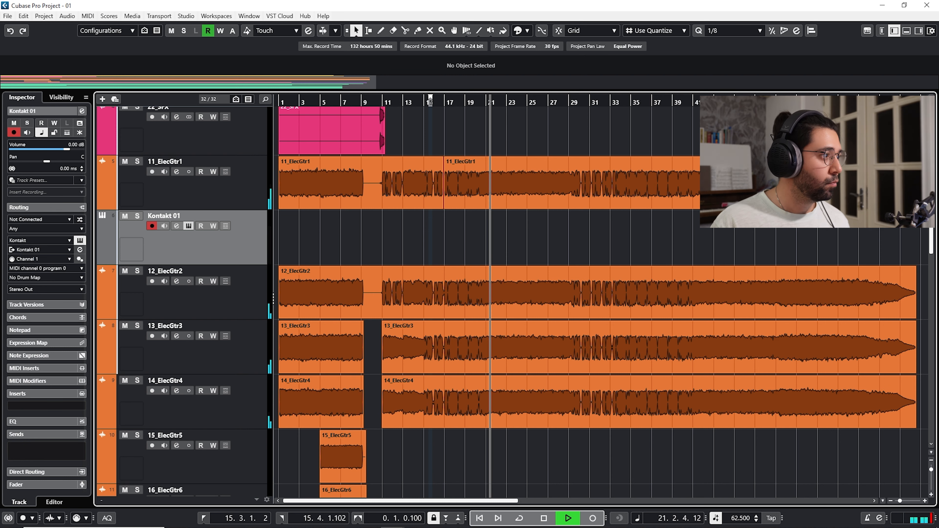
Step: Open the Kontakt 01 instrument, stop playback, and audition a low note on CinePiano's on-screen keyboard
click(189, 226)
drag(189, 72, 552, 83)
key(space)
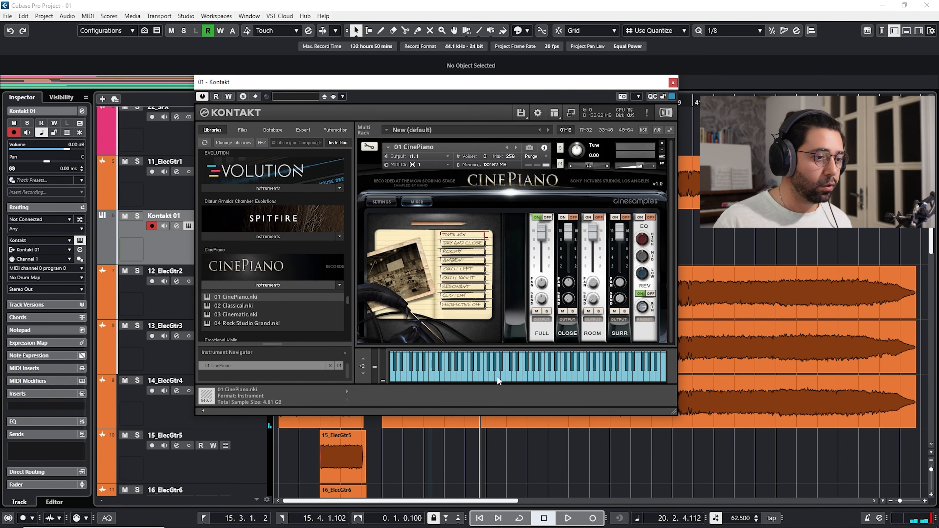
click(448, 378)
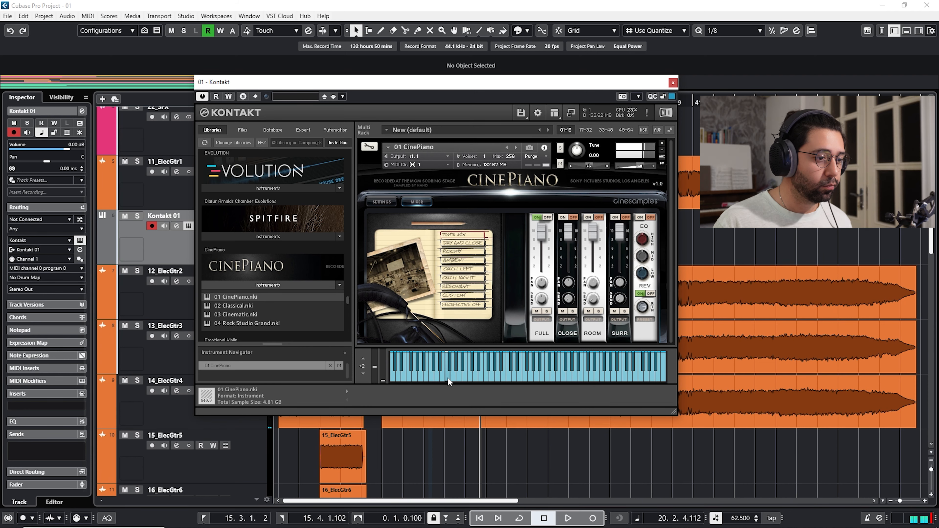